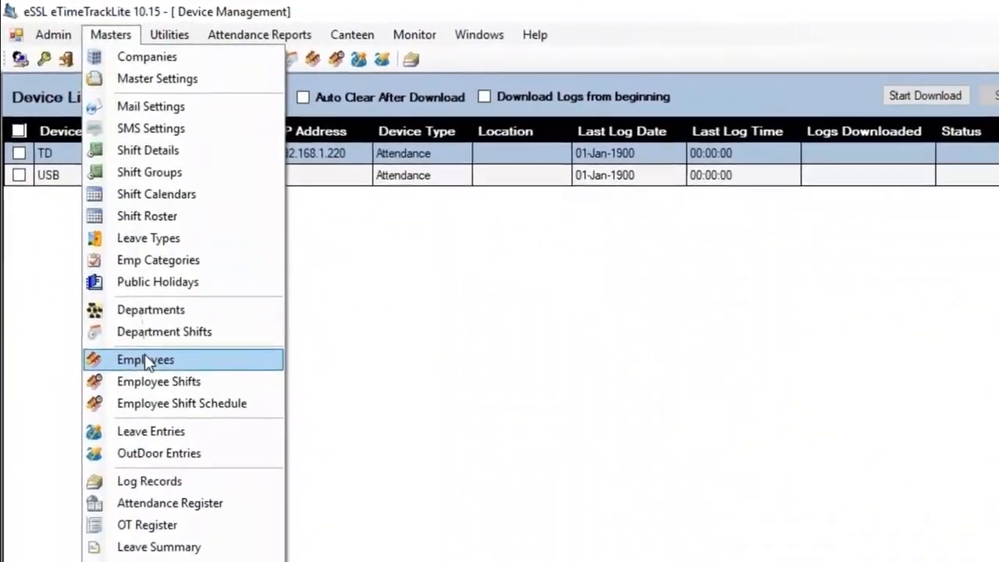
Close eTimeTrackLite so the Windows desktop and its eTimeTrackLite shortcut are showing.
click(137, 341)
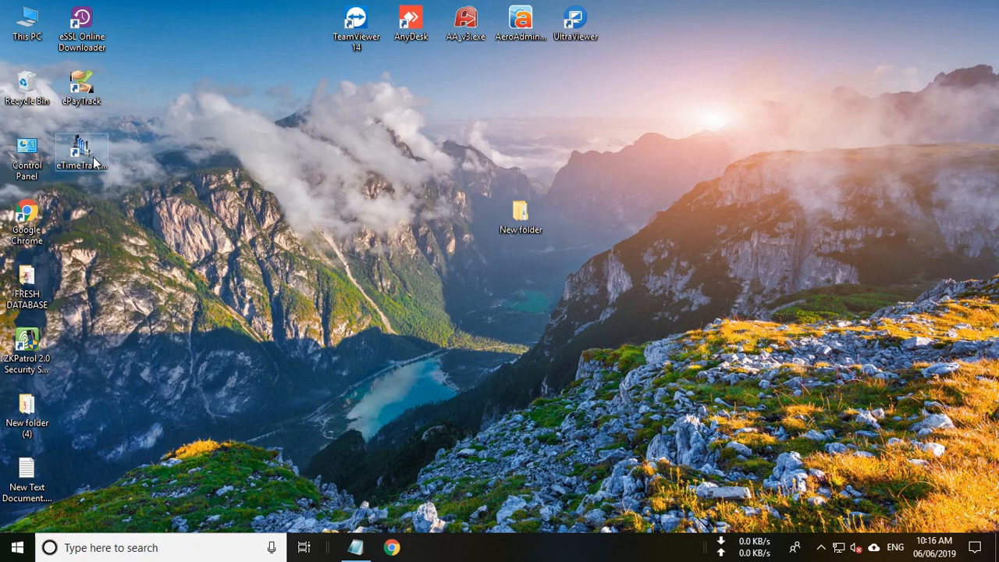
Launch eTimeTrackLite from its desktop icon and log in as the Admin user.
double_click(93, 160)
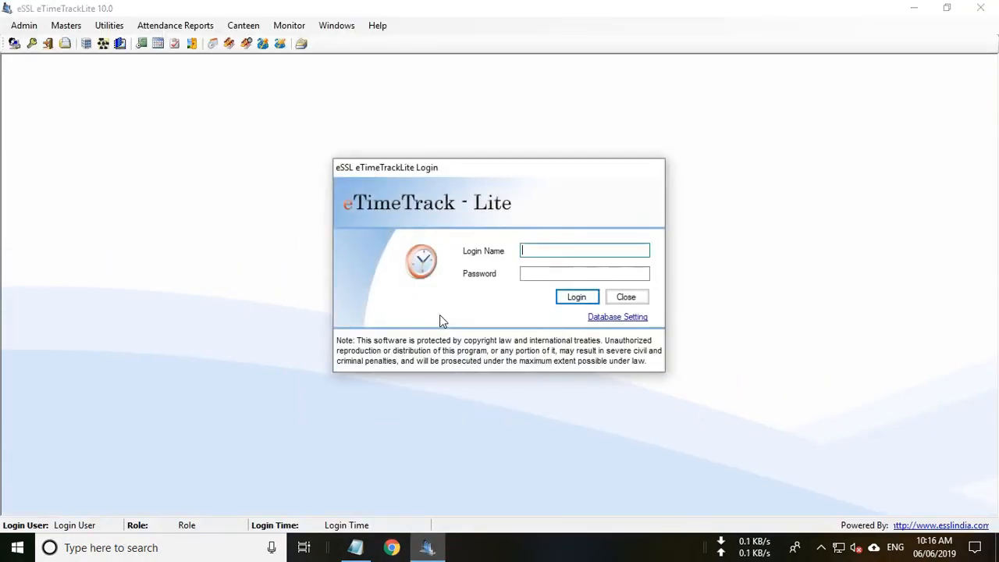
text(essl)
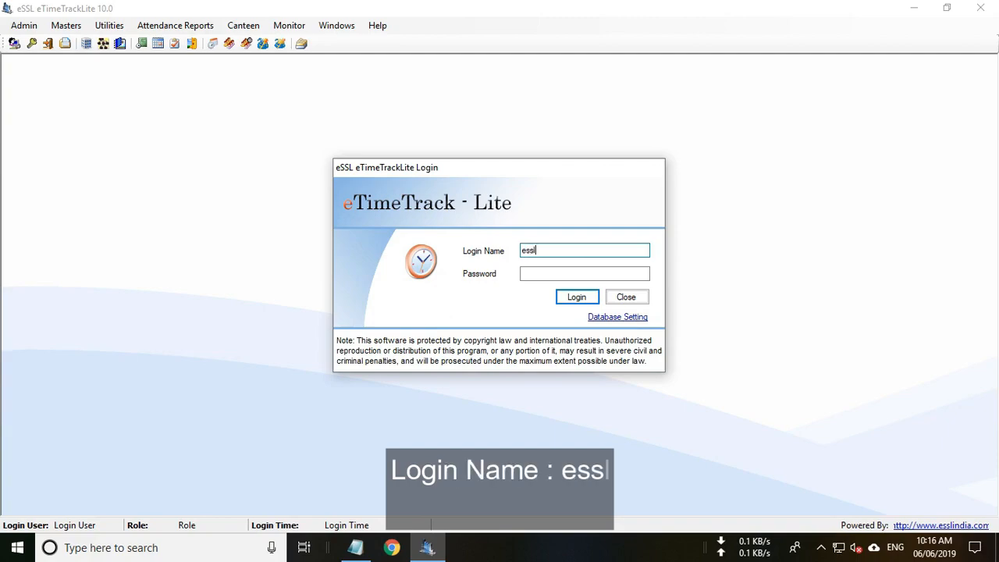
click(533, 273)
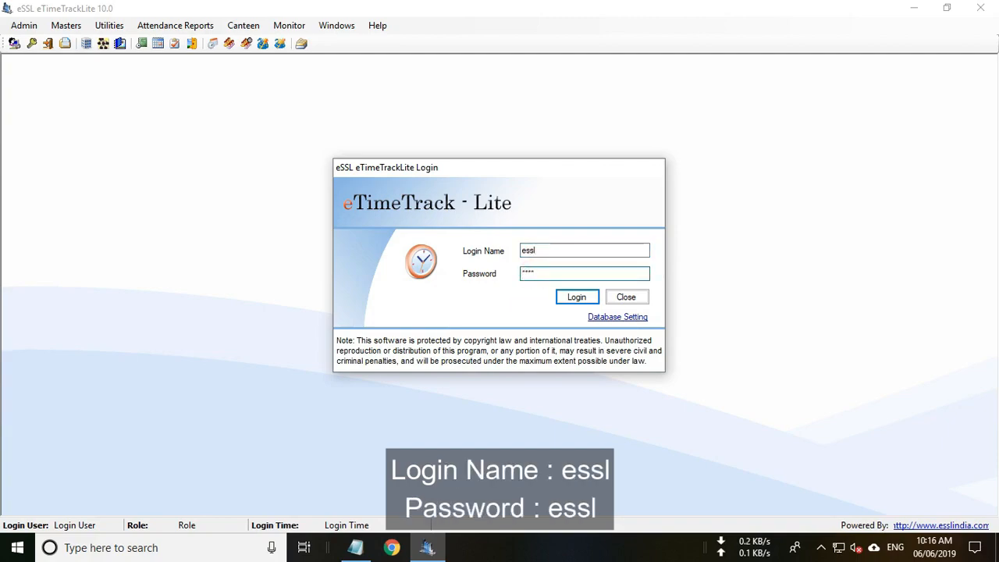
click(576, 297)
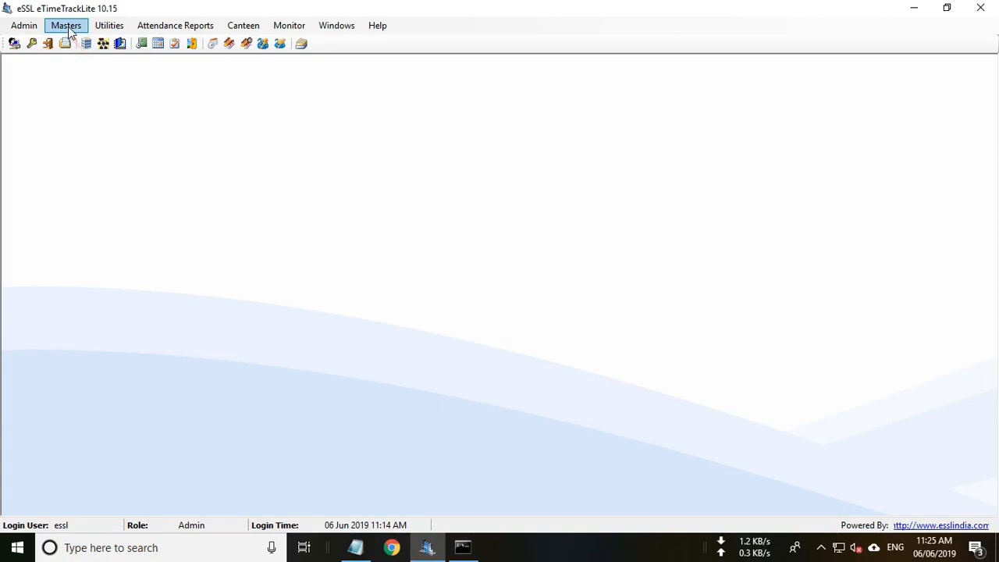
Add company Enterprise Software Solutions Lab, short name essl, with its sales e-mail address.
click(69, 28)
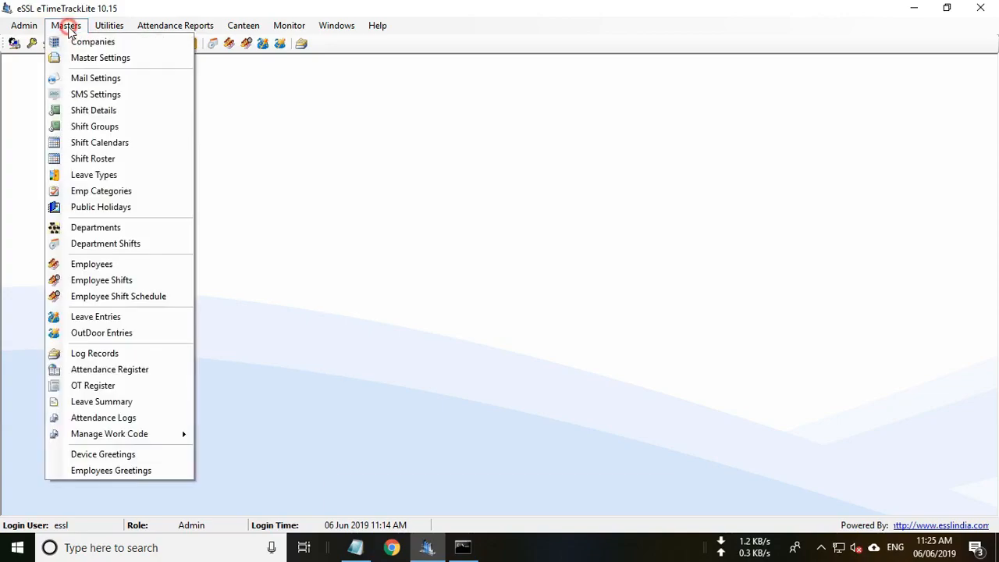
click(99, 44)
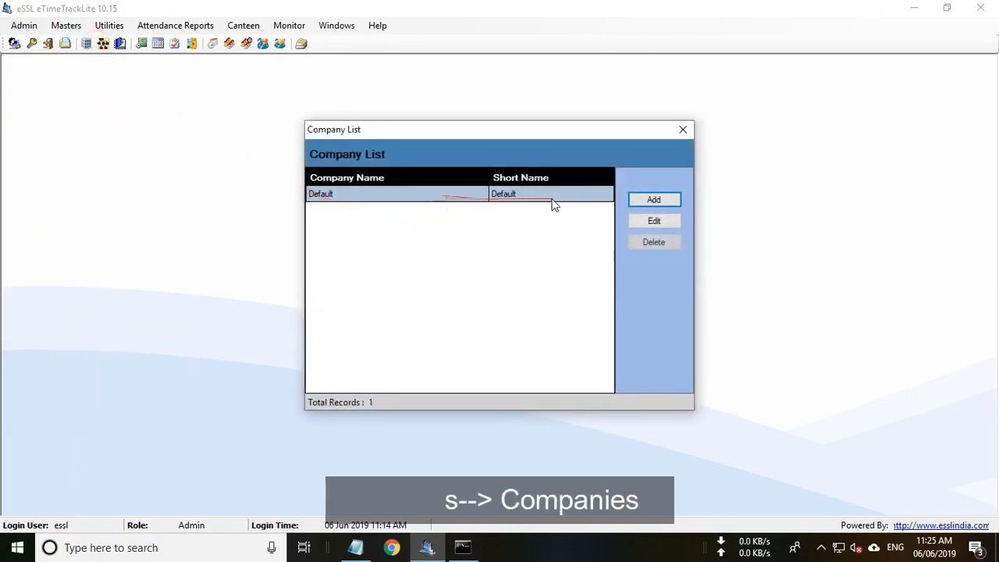
click(666, 202)
click(446, 175)
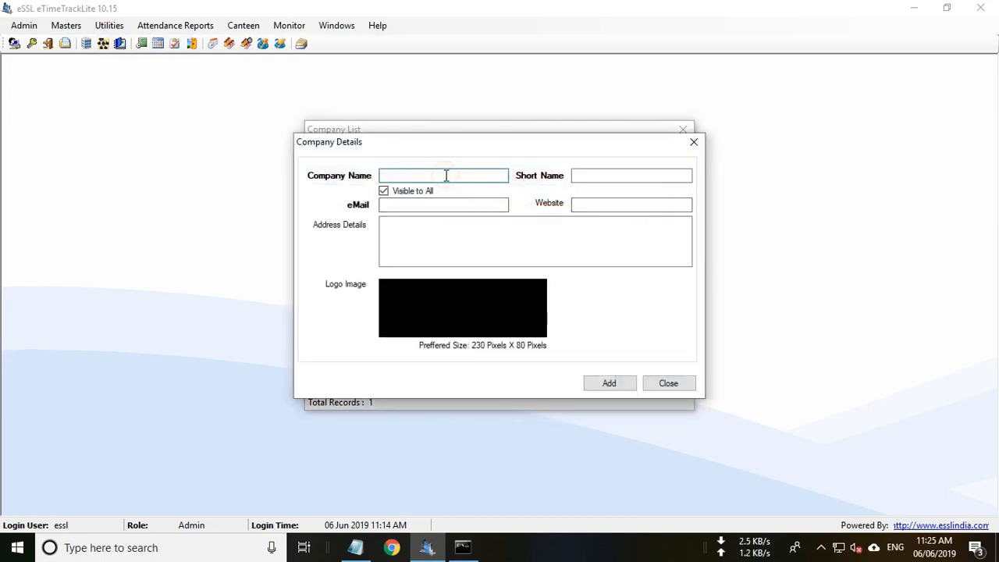
text(Enterprise Software Solutions Lab)
click(578, 174)
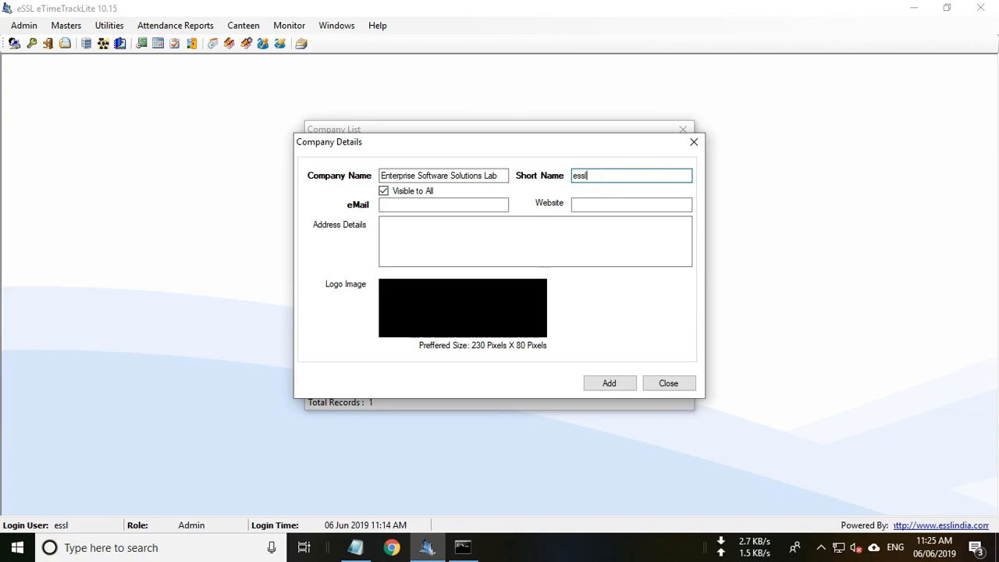
click(402, 205)
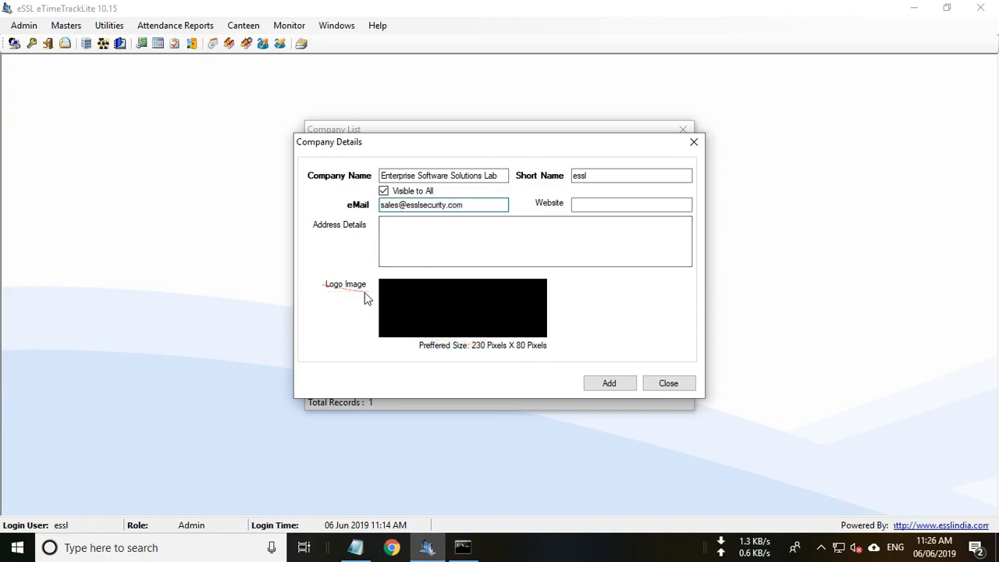
click(609, 383)
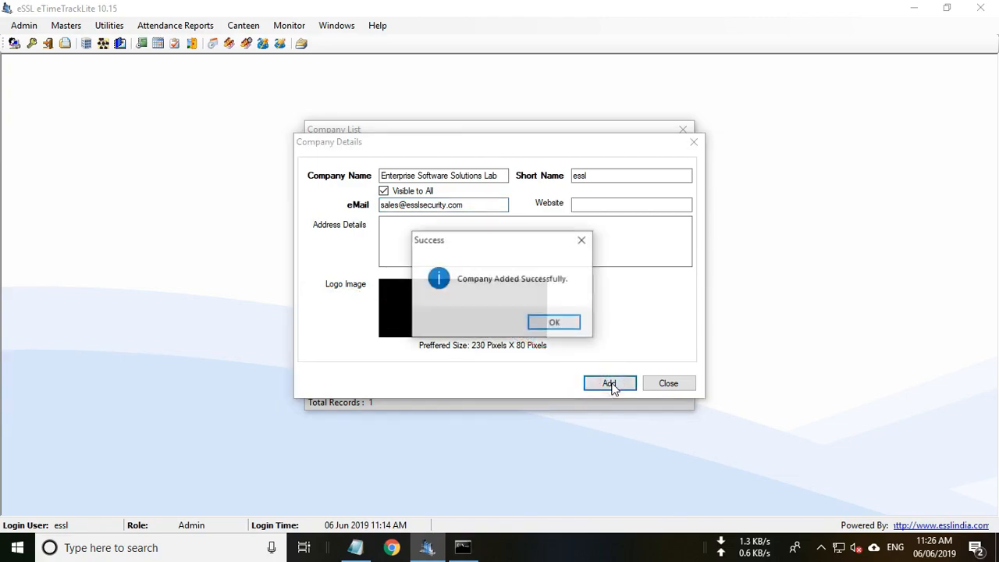
click(564, 324)
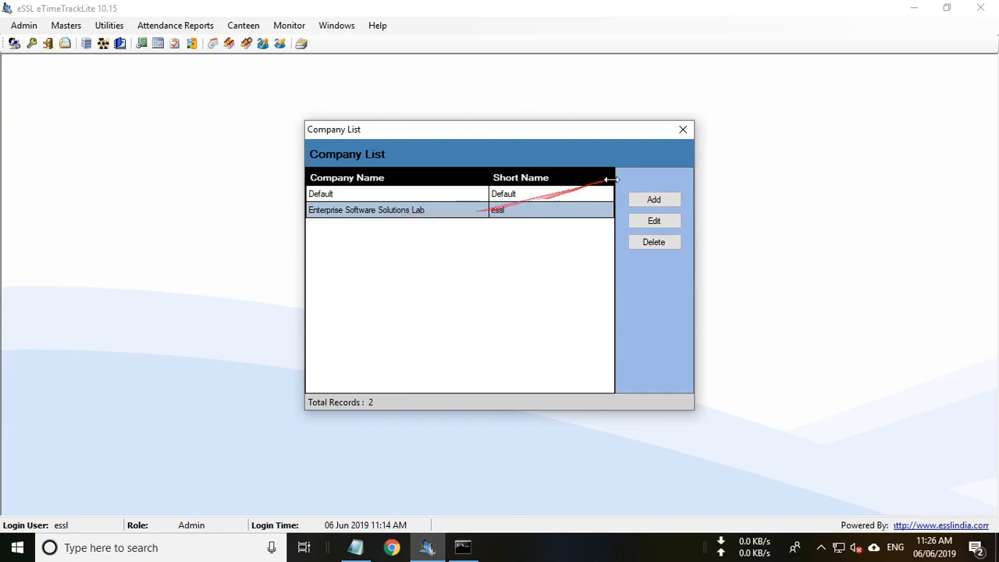
click(683, 131)
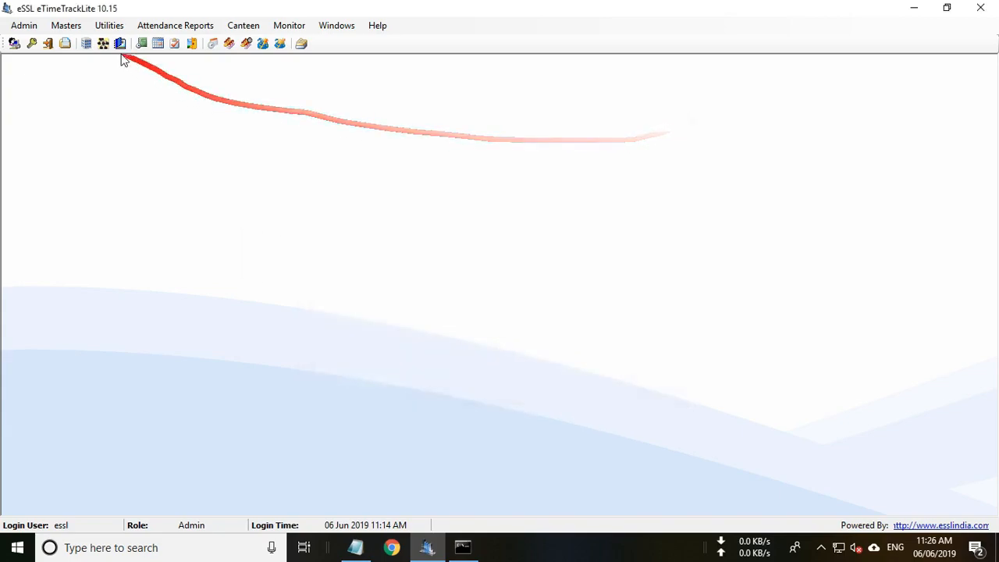
click(67, 26)
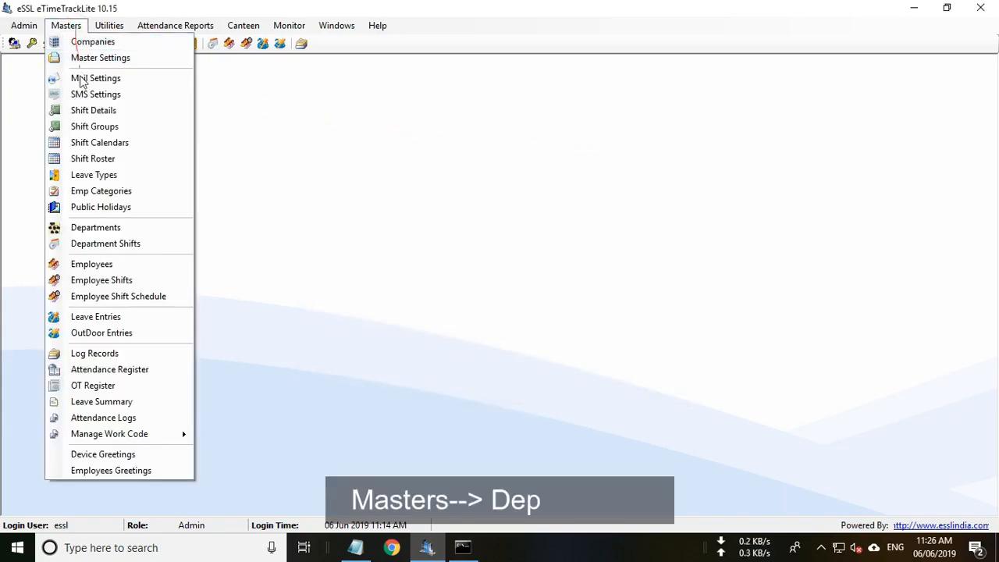
Create the Sales department with short name Sales.
click(98, 228)
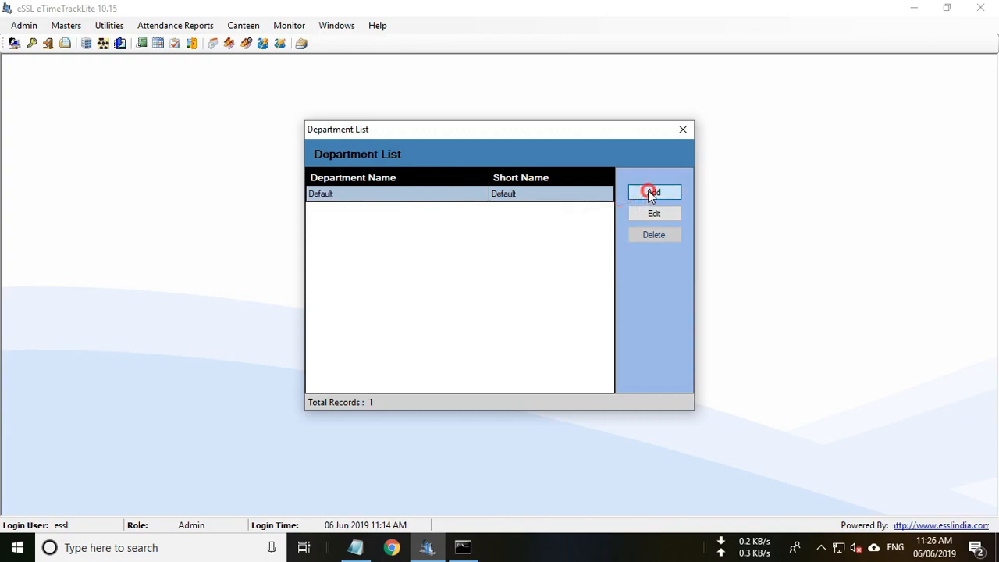
click(650, 194)
click(440, 208)
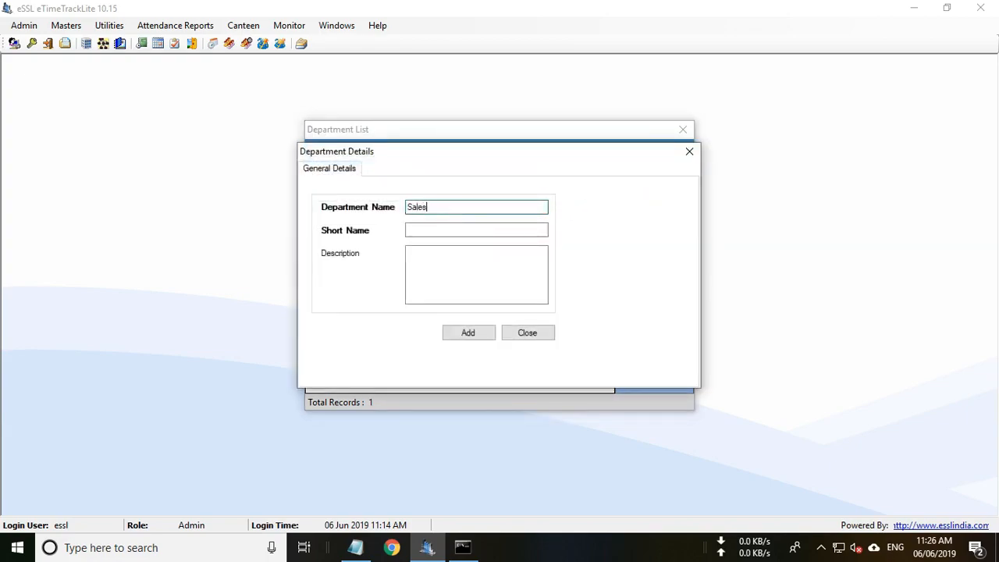
click(424, 229)
text(Sales)
click(469, 332)
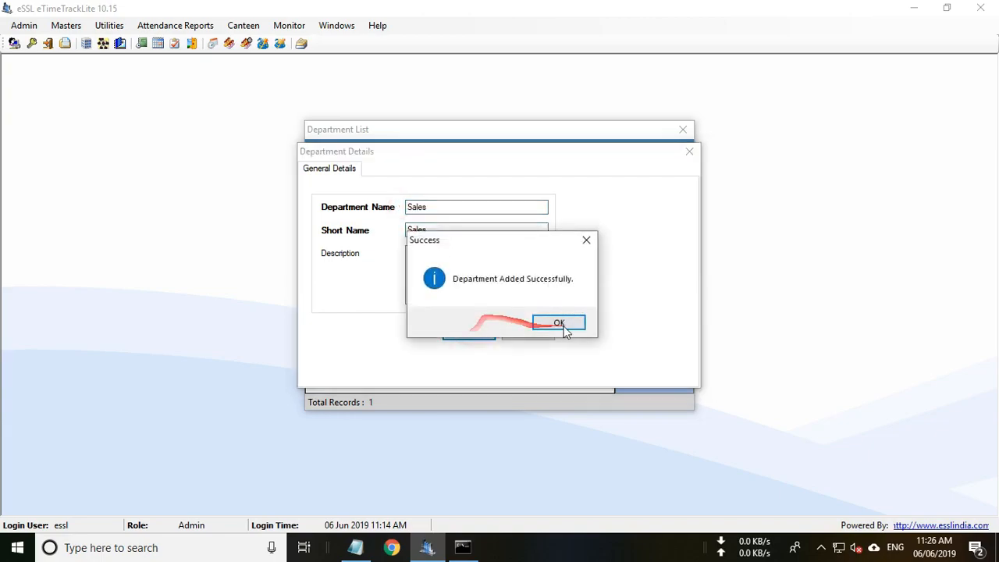
click(565, 325)
Add the Purchase department with short name Purchase.
click(649, 192)
text(Purchase)
click(424, 228)
text(Purchase)
click(469, 333)
click(556, 327)
Add the Accounts department with short name Accounts.
click(649, 192)
text(Accountd)
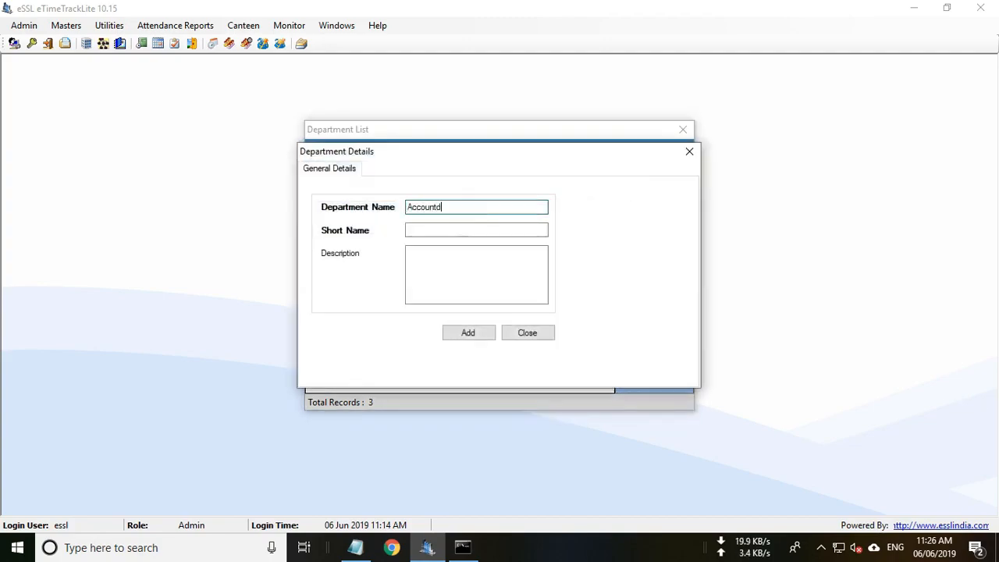
key(ctrl+a)
key(ctrl+c)
click(461, 229)
key(ctrl+v)
click(468, 332)
click(557, 324)
Add the Production department with short name Production, then close the department list.
click(648, 192)
text(Pr)
key(ctrl+a)
key(ctrl+c)
click(460, 230)
key(ctrl+v)
click(468, 332)
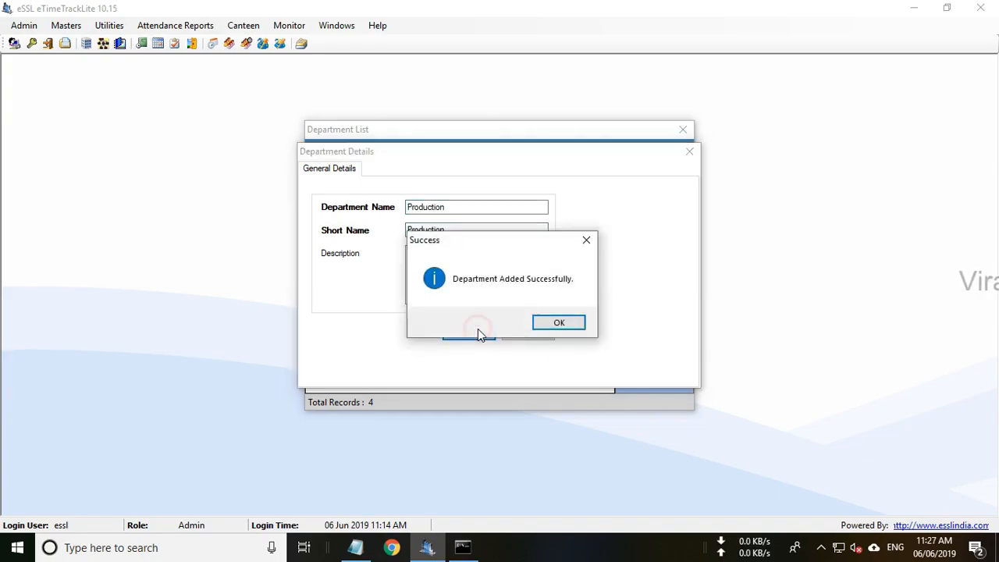
click(555, 323)
click(525, 263)
drag(524, 257, 536, 199)
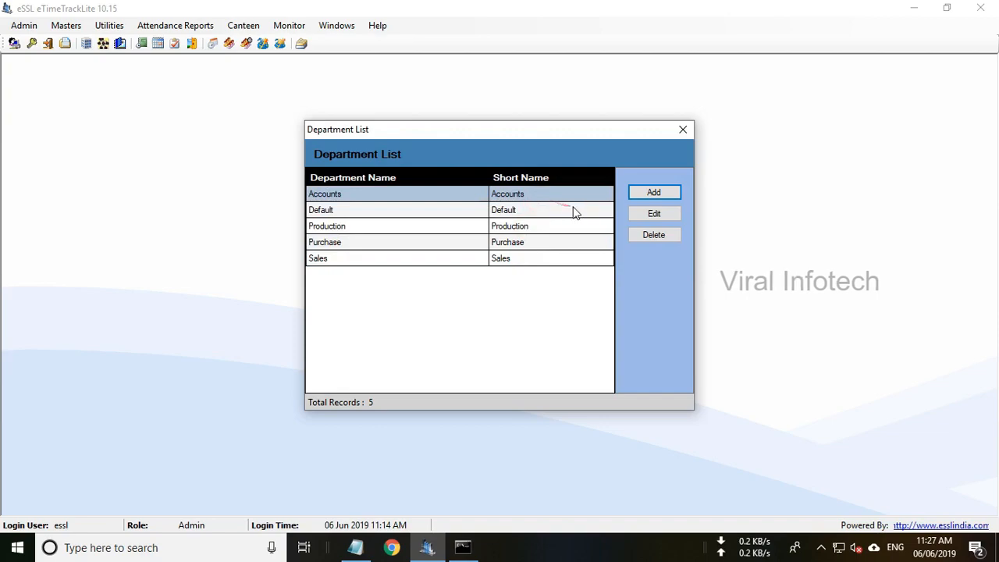
click(685, 131)
click(67, 25)
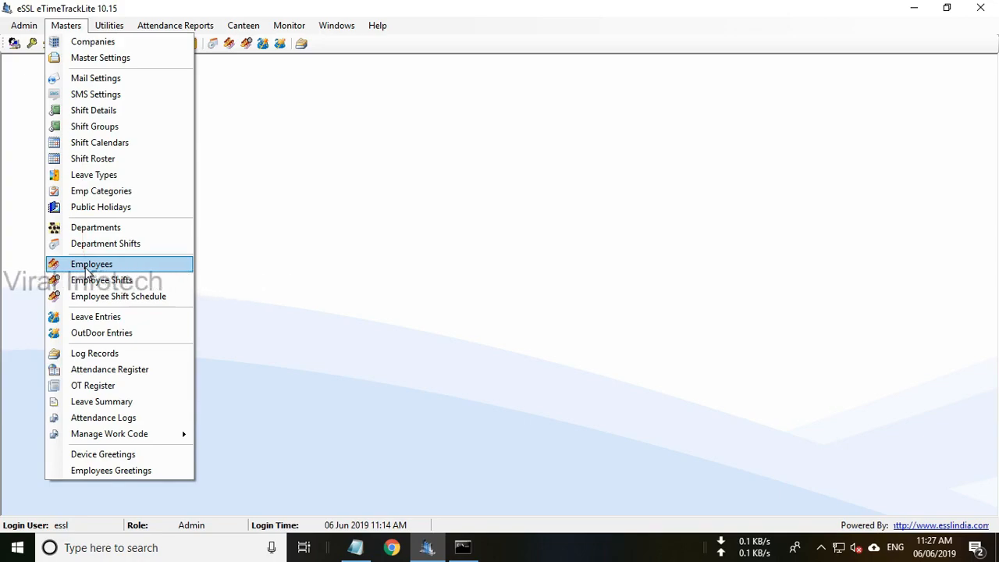
Delete employees T1, T2 and T3 from the employee list, then close it.
click(102, 268)
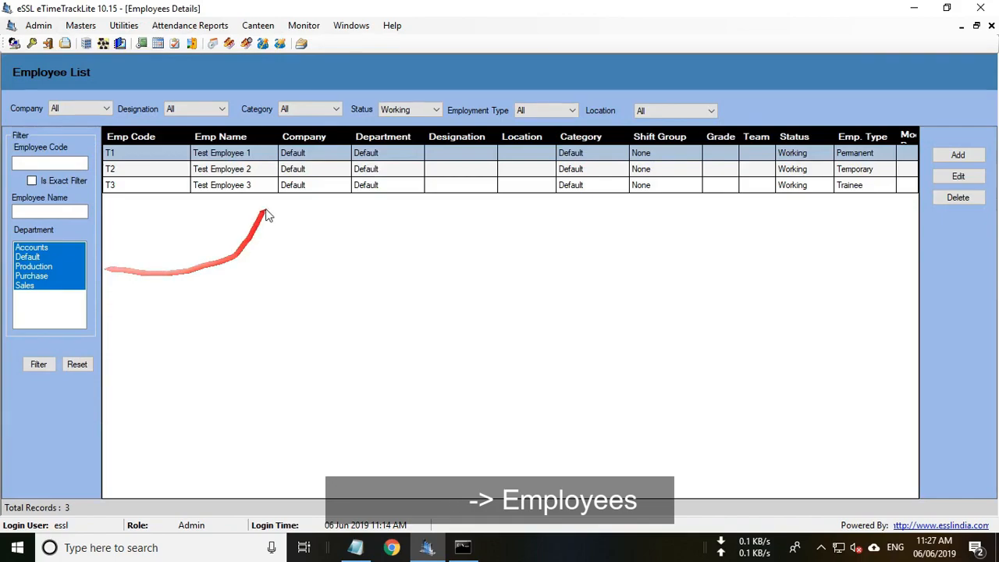
click(283, 169)
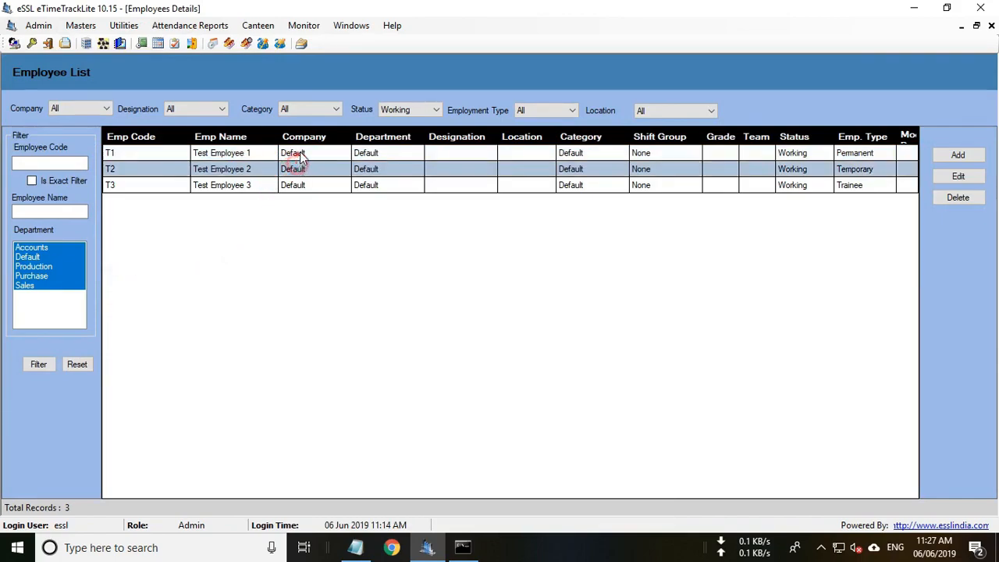
click(300, 185)
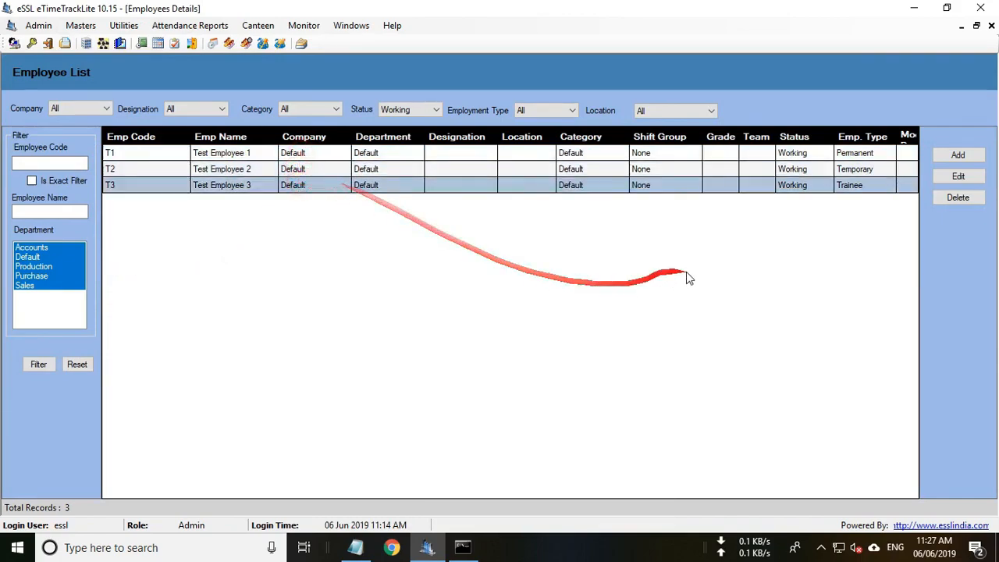
click(266, 171)
click(267, 153)
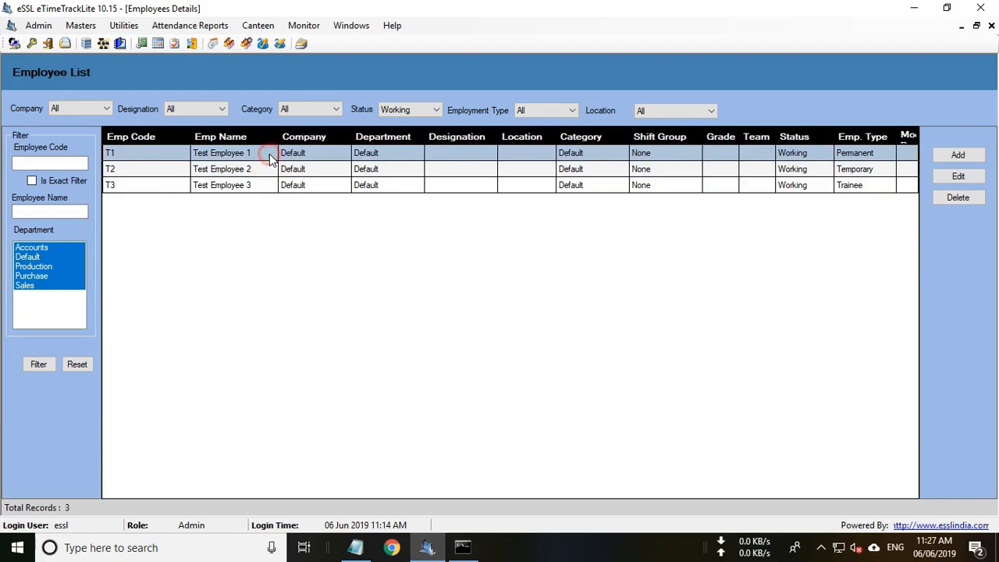
key(ctrl+a)
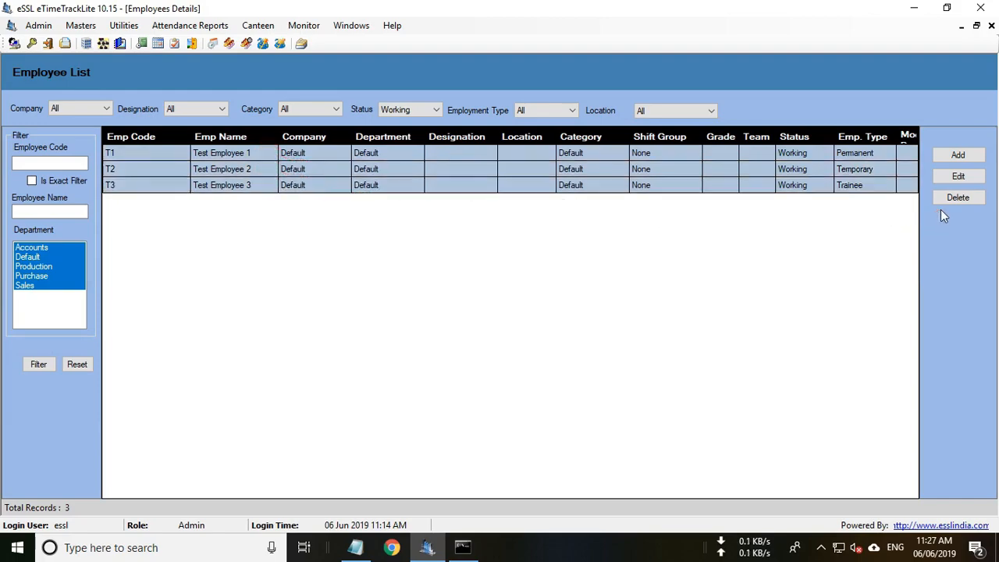
click(959, 197)
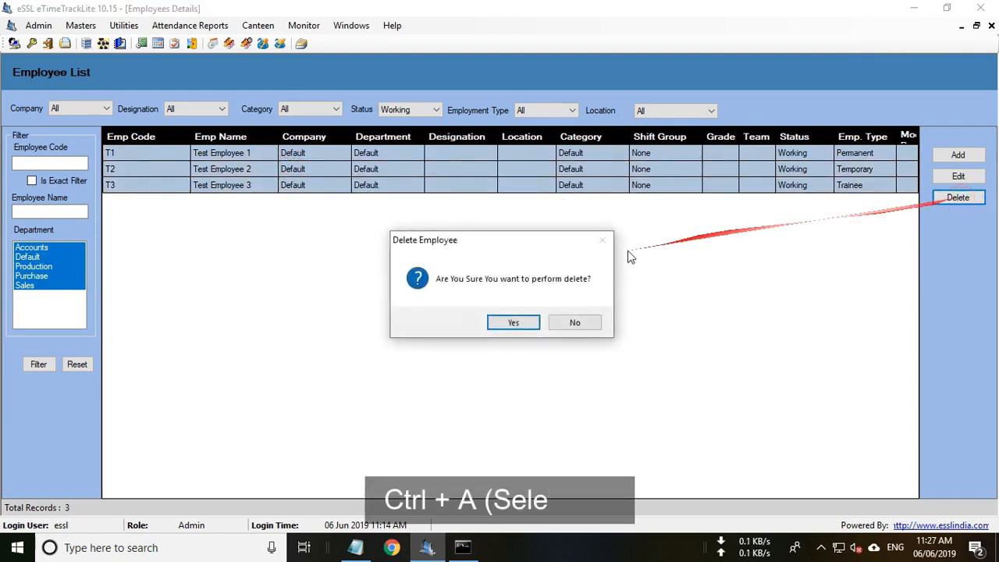
click(511, 322)
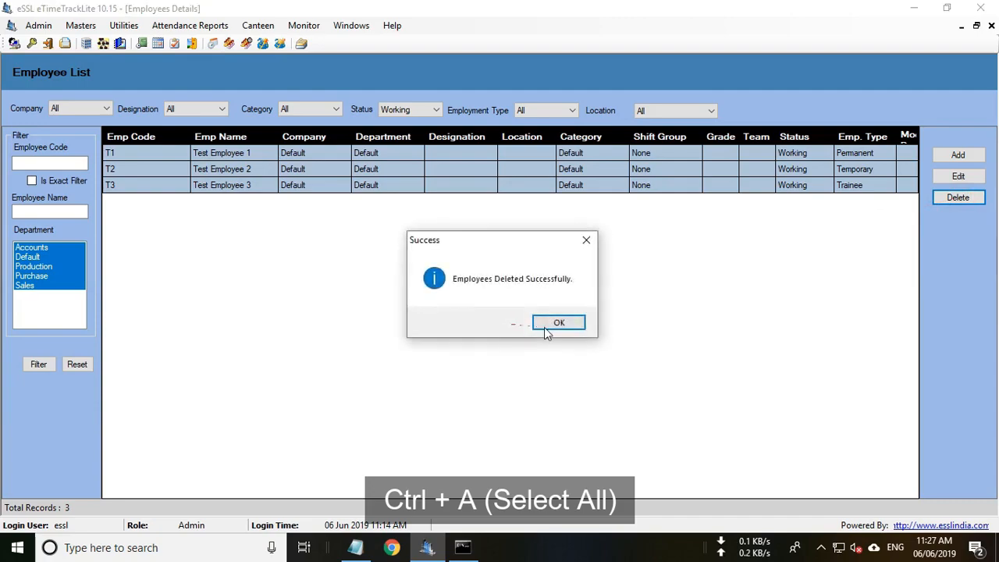
click(556, 322)
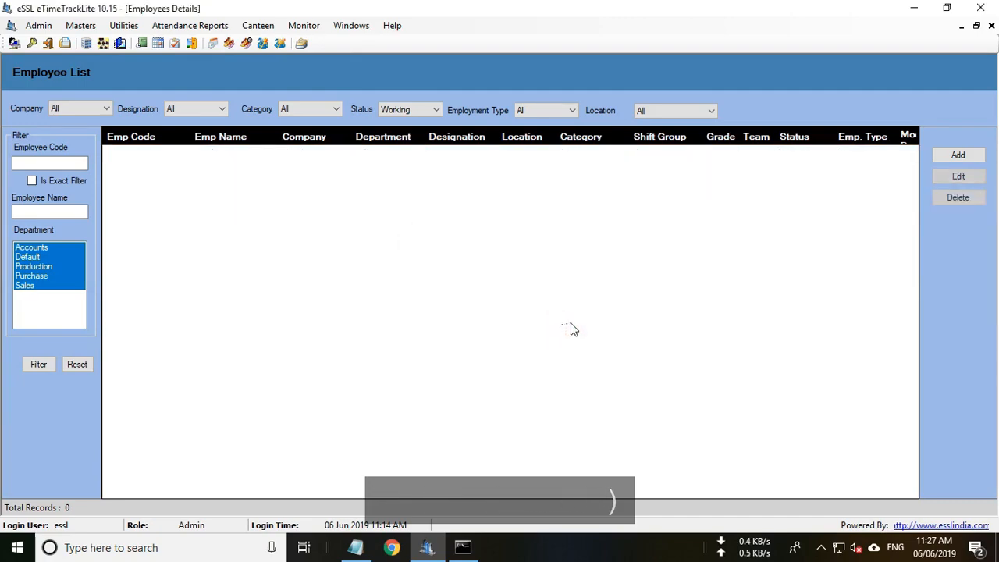
click(991, 27)
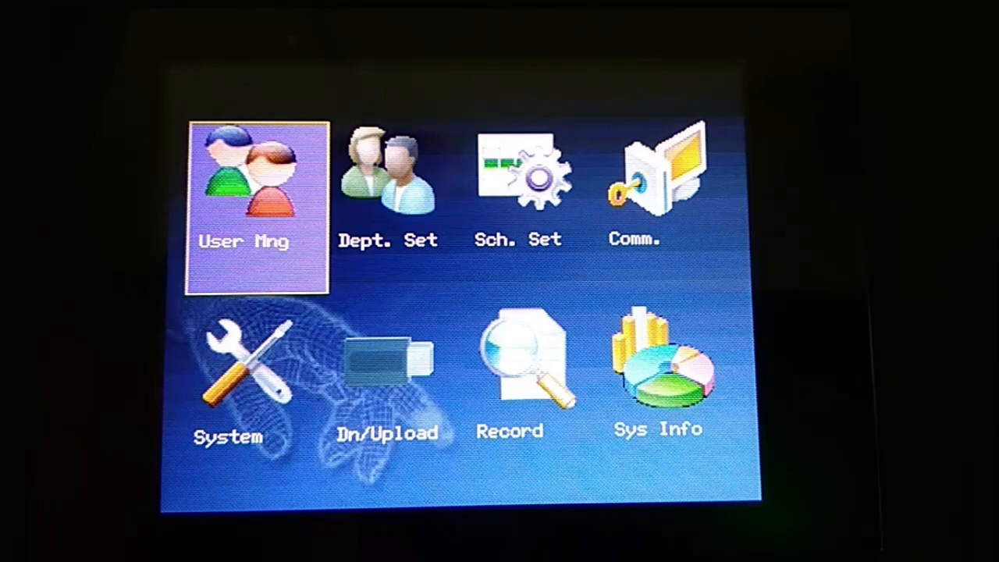
On the device, open User Mng and start a New User form for ID 1.
key(Return)
key(Return)
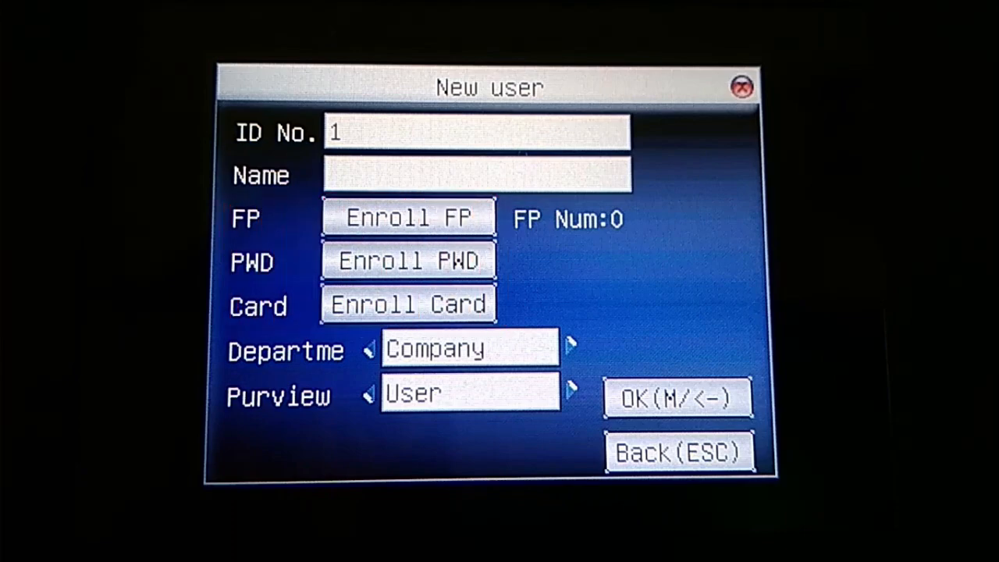
Enroll one fingerprint for user ID 1 and save the user.
key(Down)
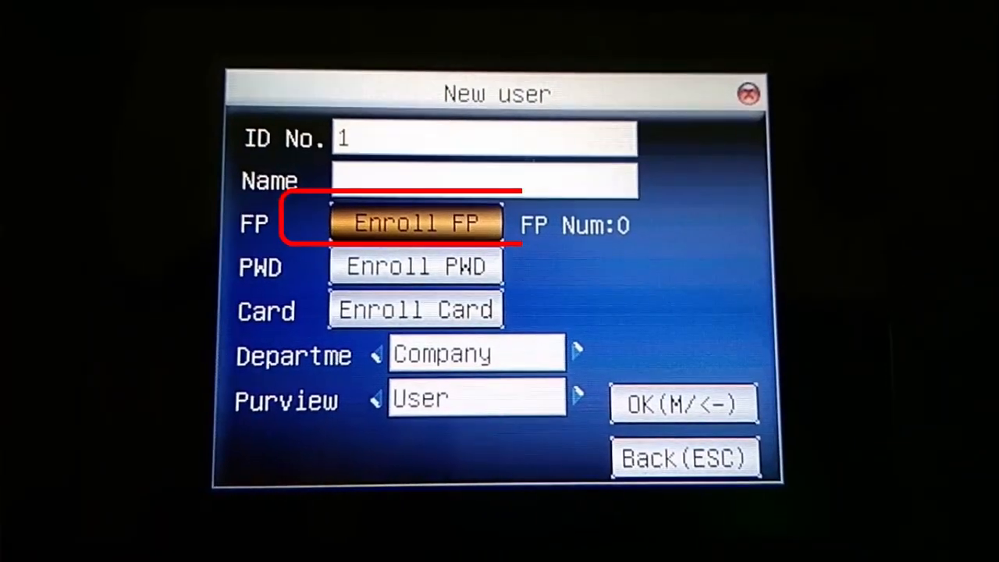
key(Return)
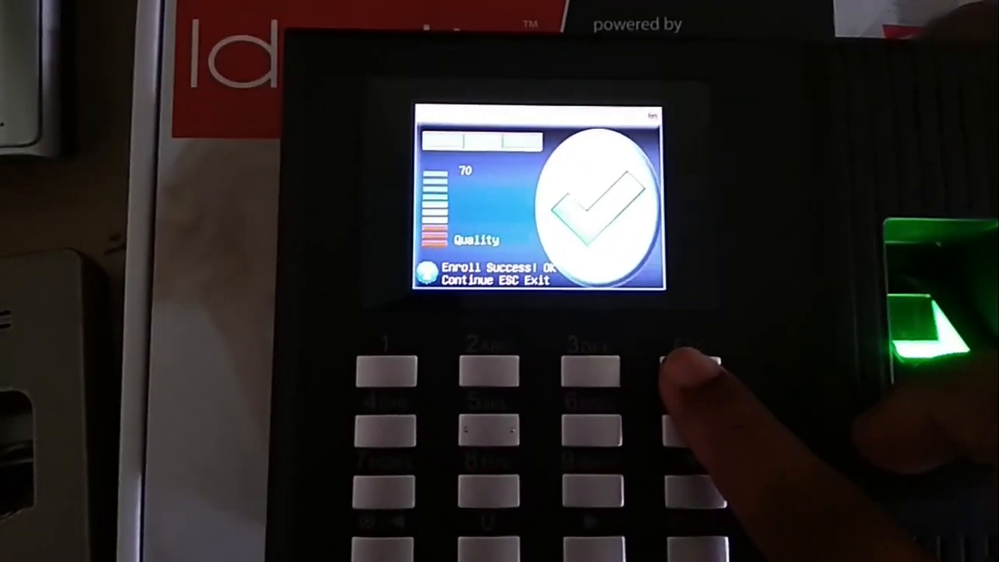
click(681, 374)
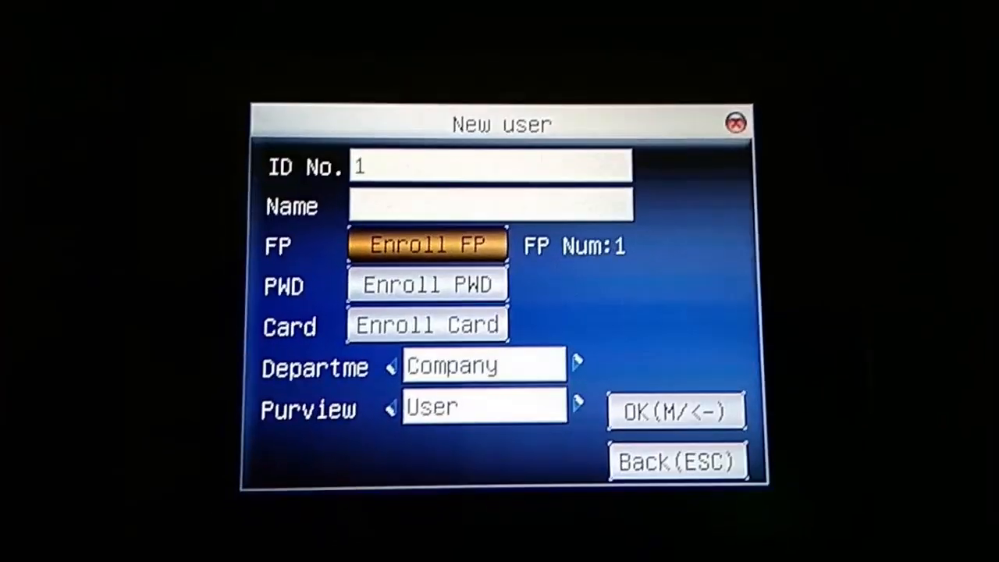
key(Down)
key(Down)
key(Down)
key(Down)
key(Down)
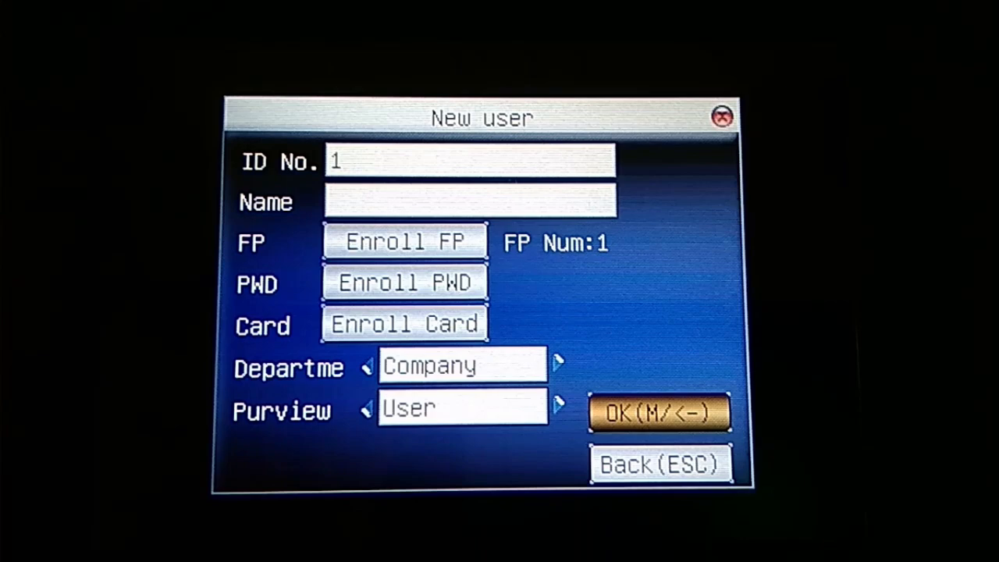
key(Return)
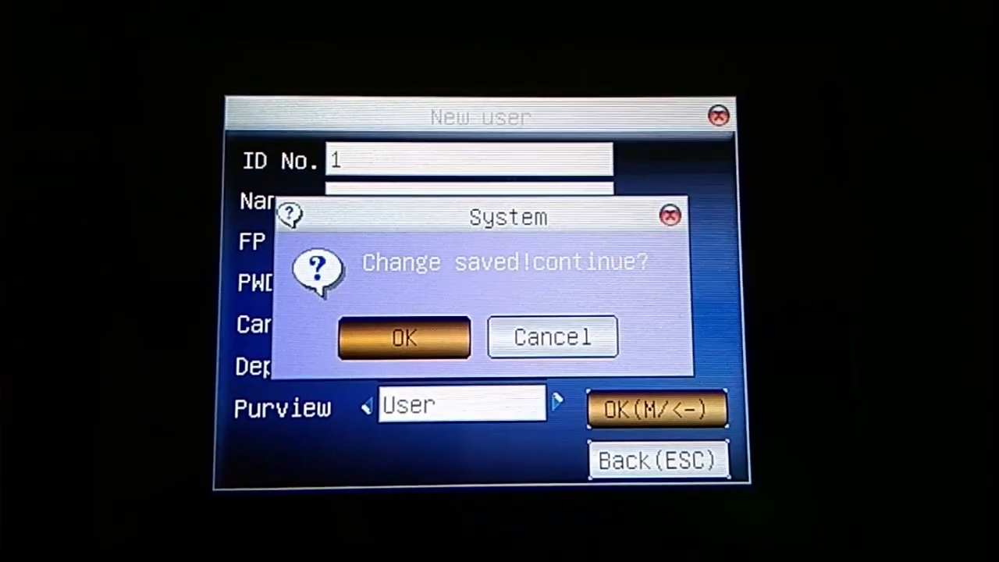
key(Return)
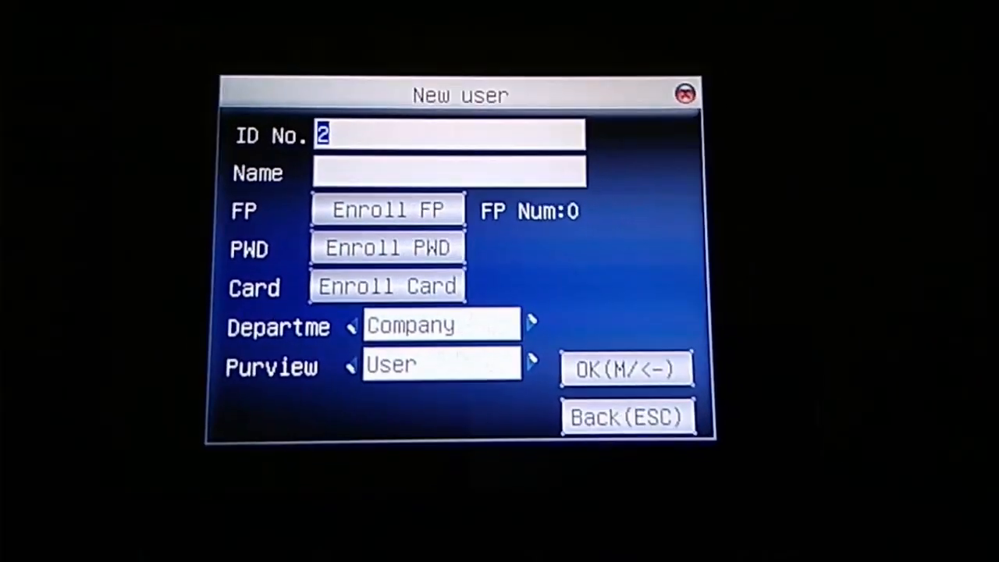
key(Down)
key(Down)
key(Down)
key(Down)
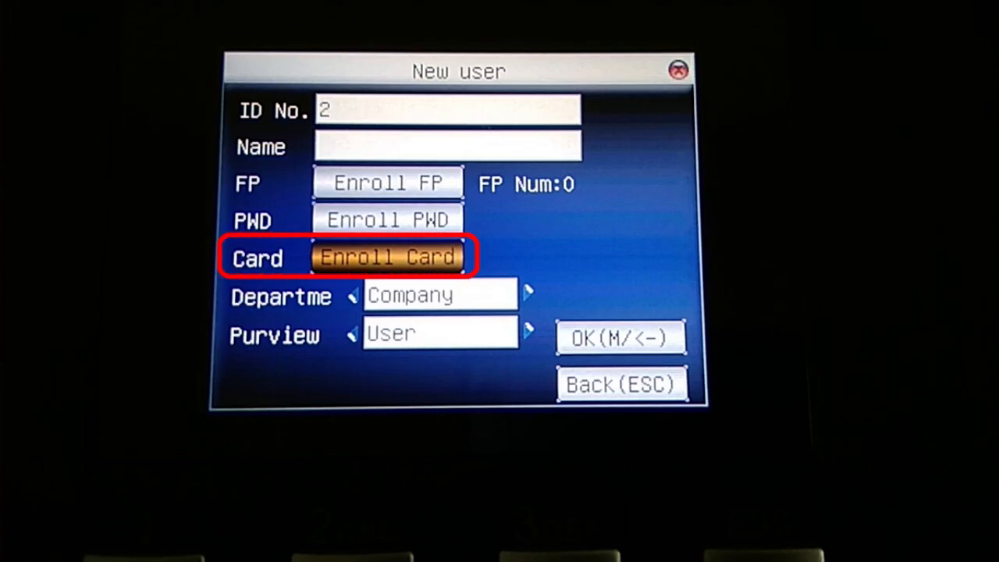
Enroll a punched access card for user ID 2 and save the user.
key(Return)
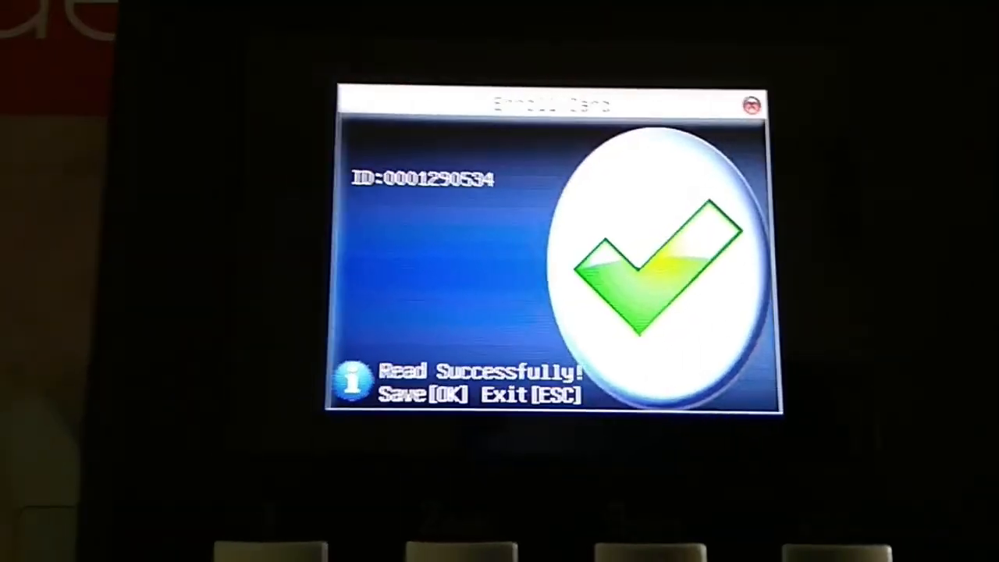
key(Return)
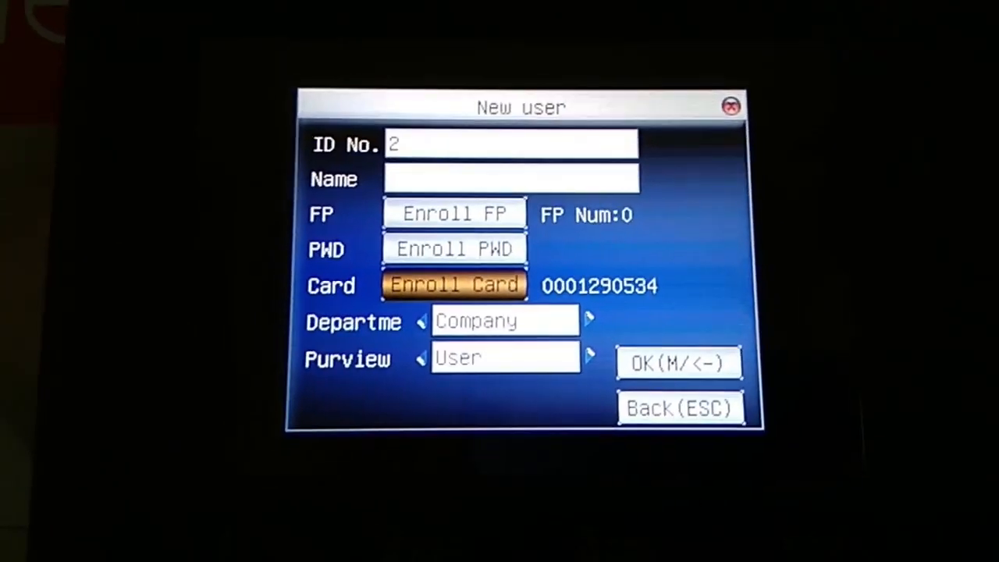
key(Down)
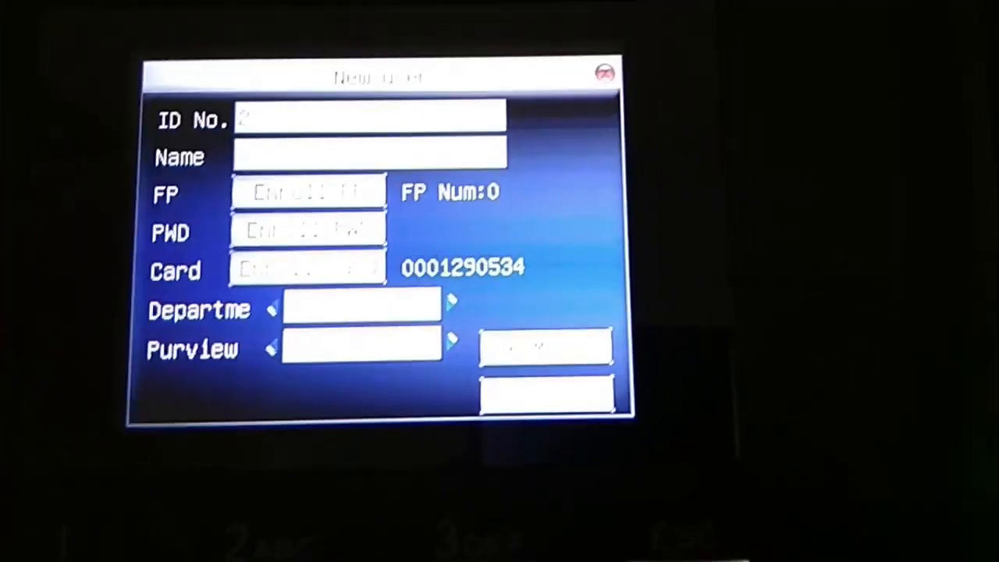
key(Down)
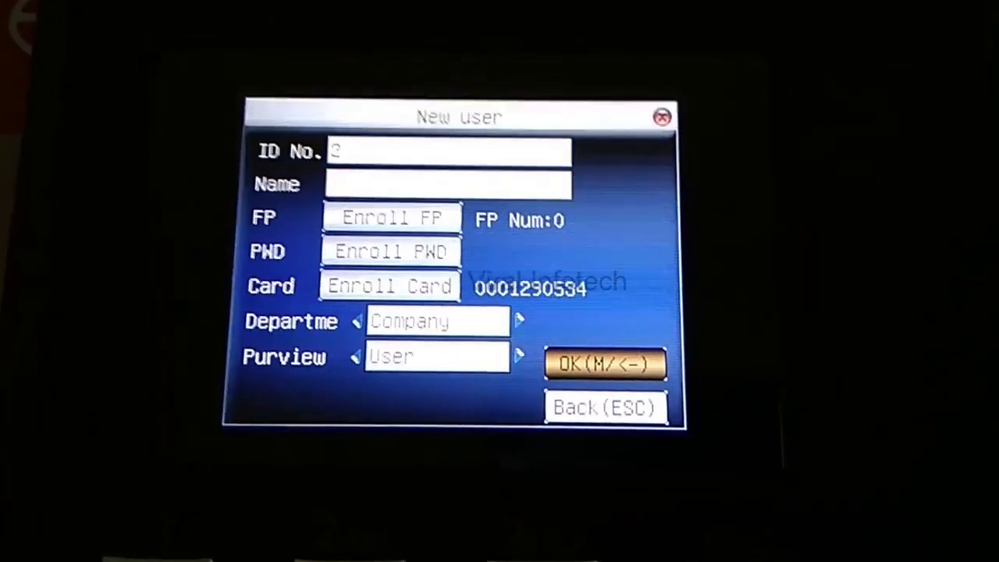
key(Return)
key(Return)
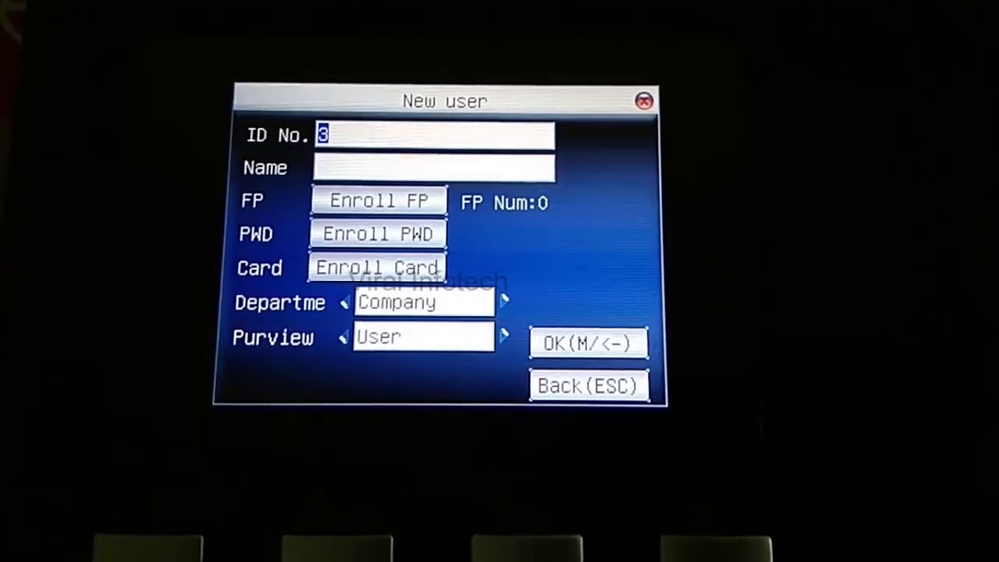
Reopen a New User form for ID 3 and enroll one fingerprint (FP Num 1).
key(Escape)
key(Escape)
key(Escape)
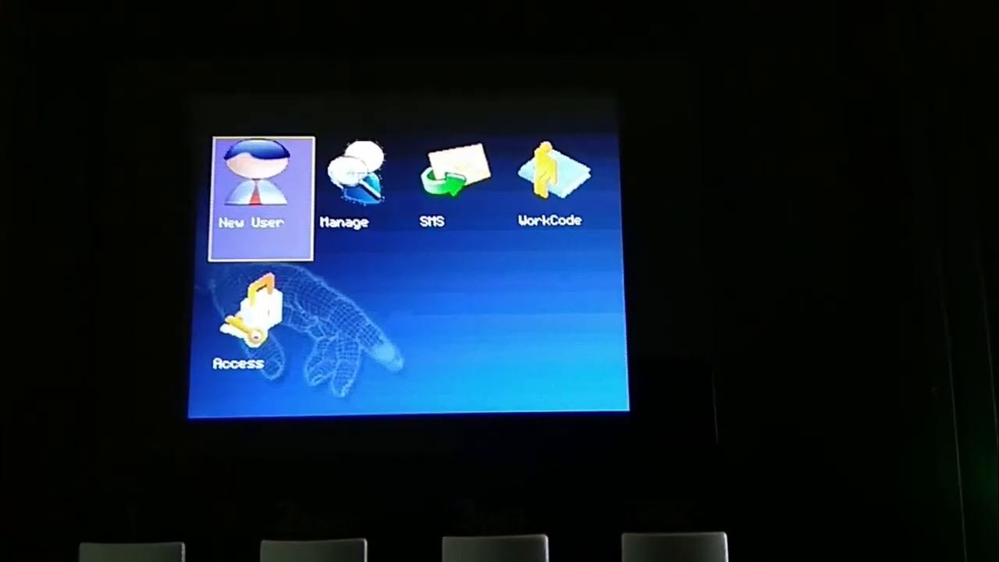
key(Return)
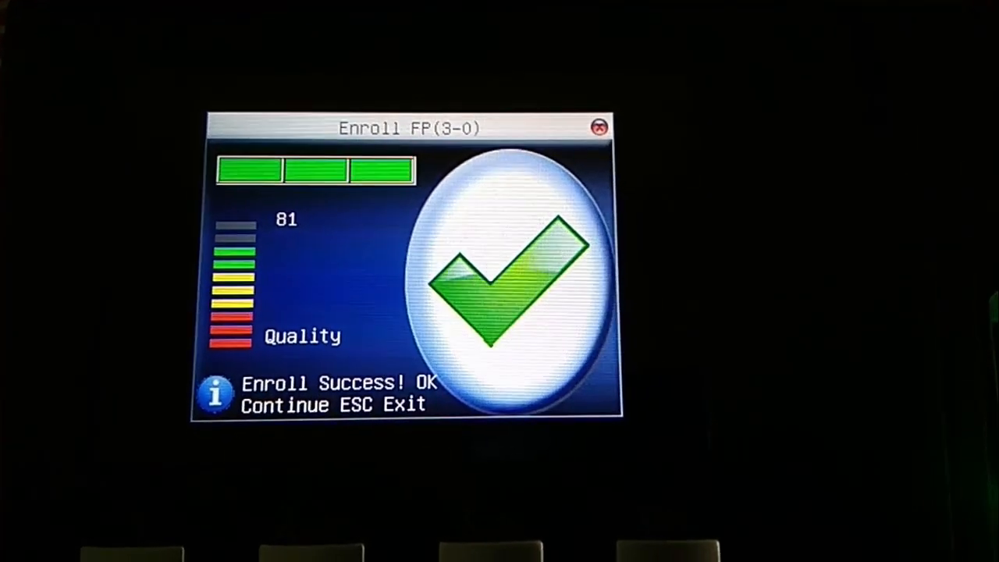
key(Return)
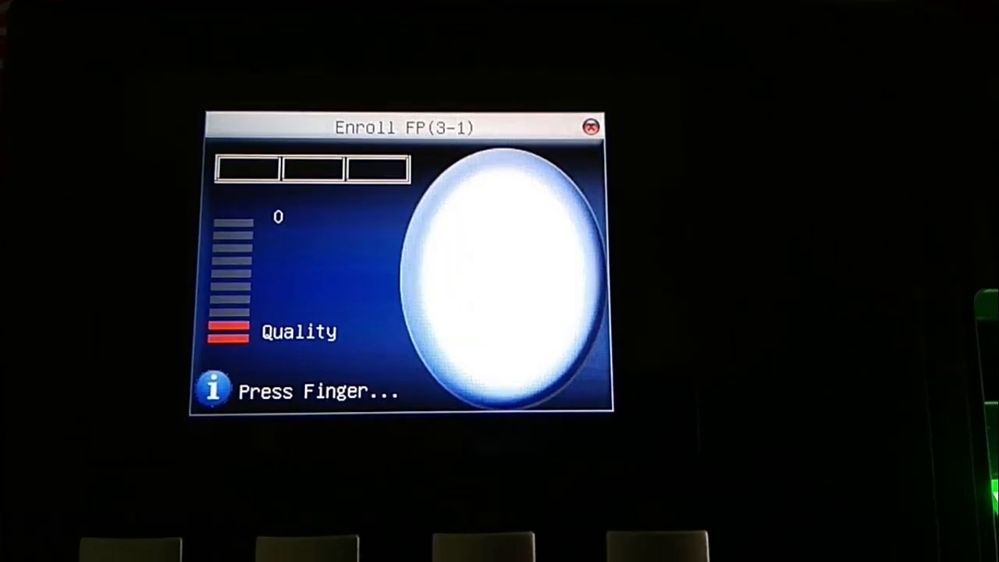
key(Escape)
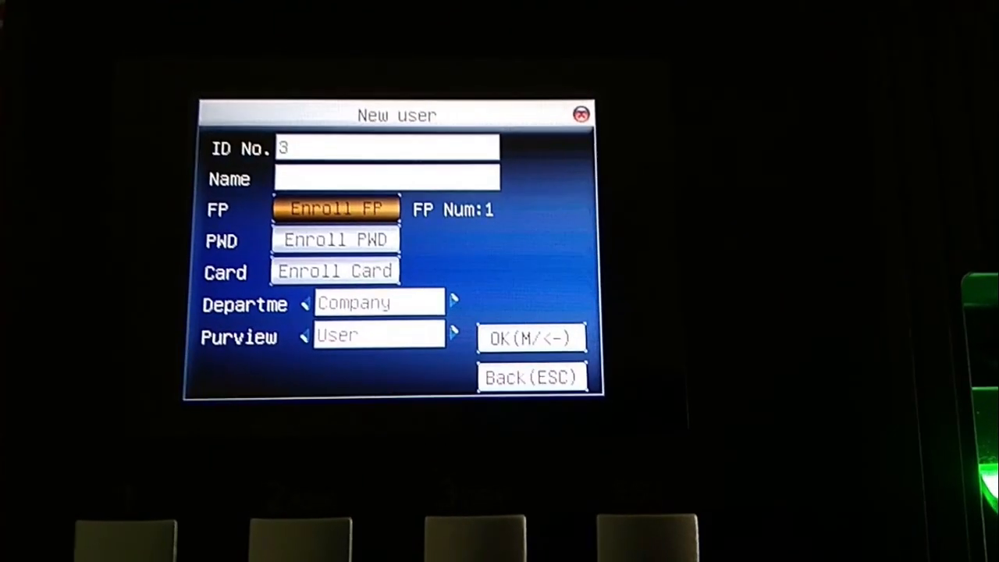
Change user ID 3's purview from User to Admin, save, and exit to the home screen.
key(Down)
key(Down)
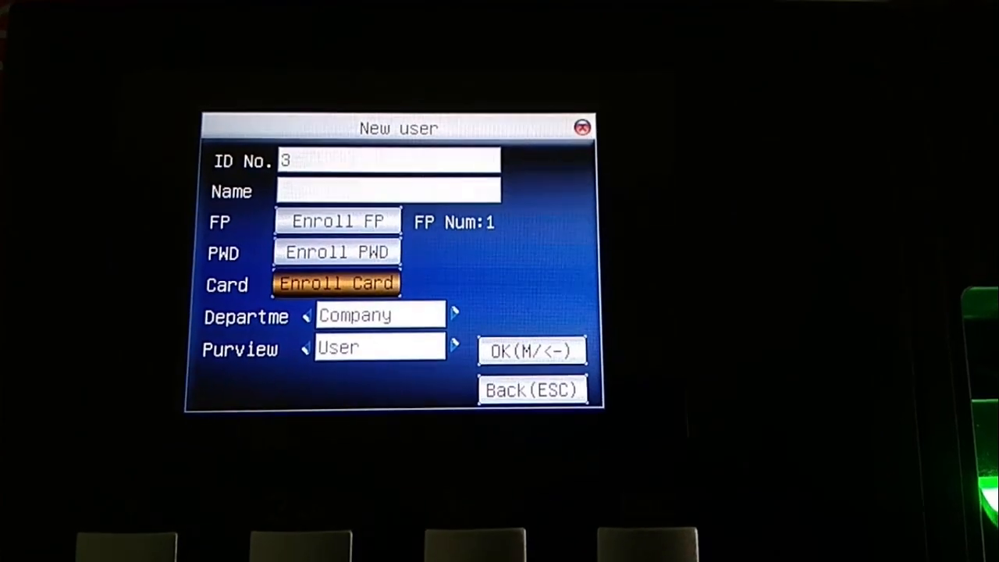
key(Down)
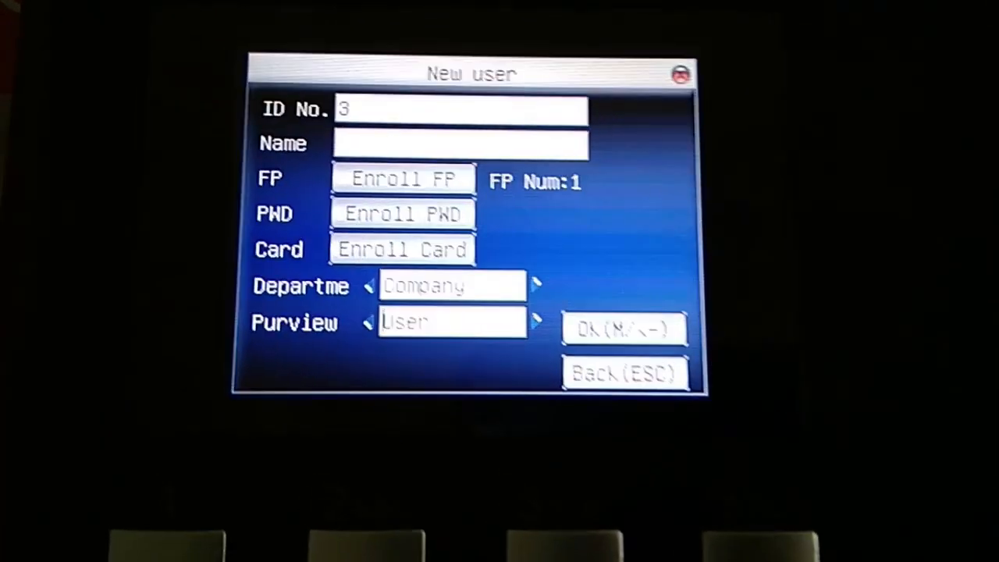
key(Down)
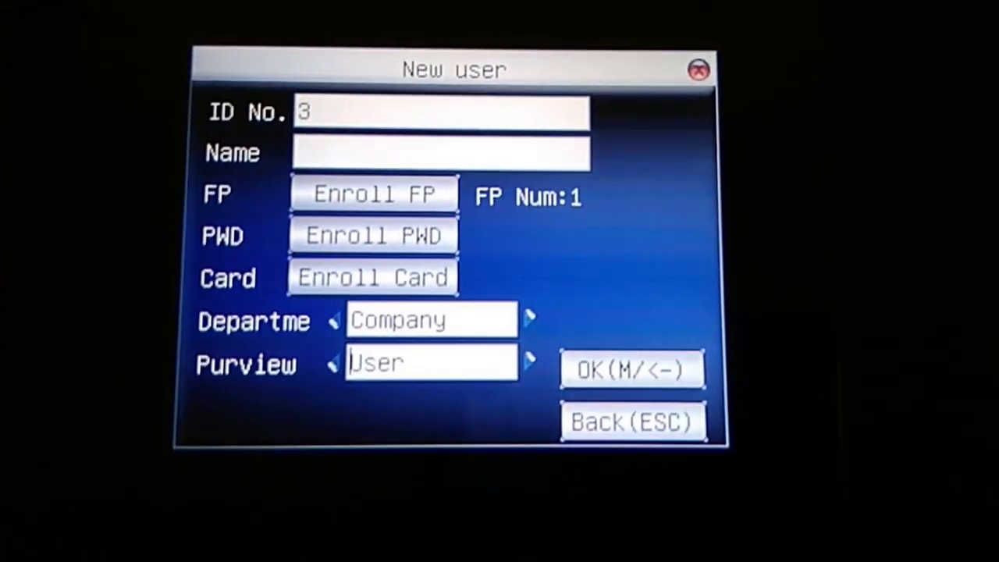
key(Right)
key(Right)
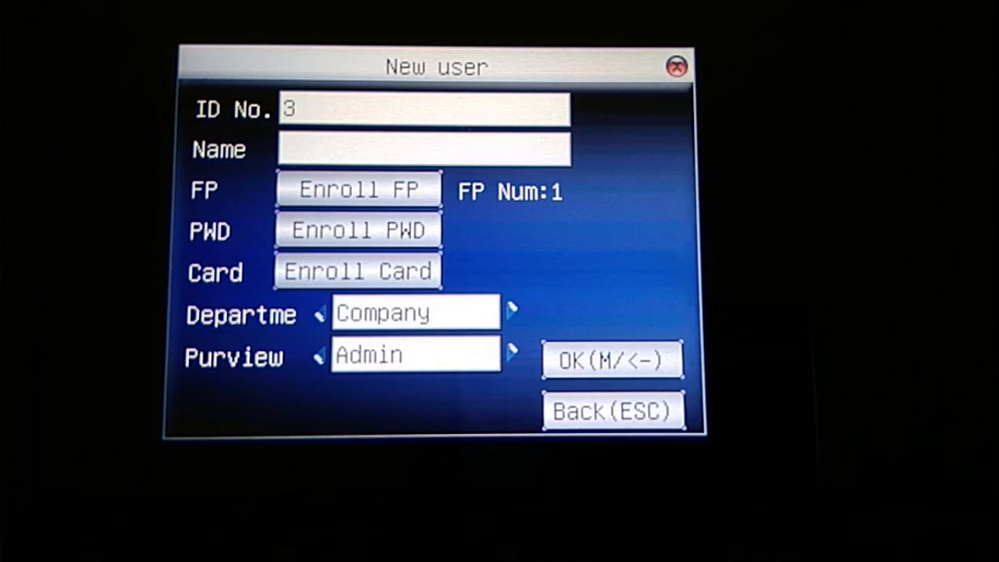
key(Down)
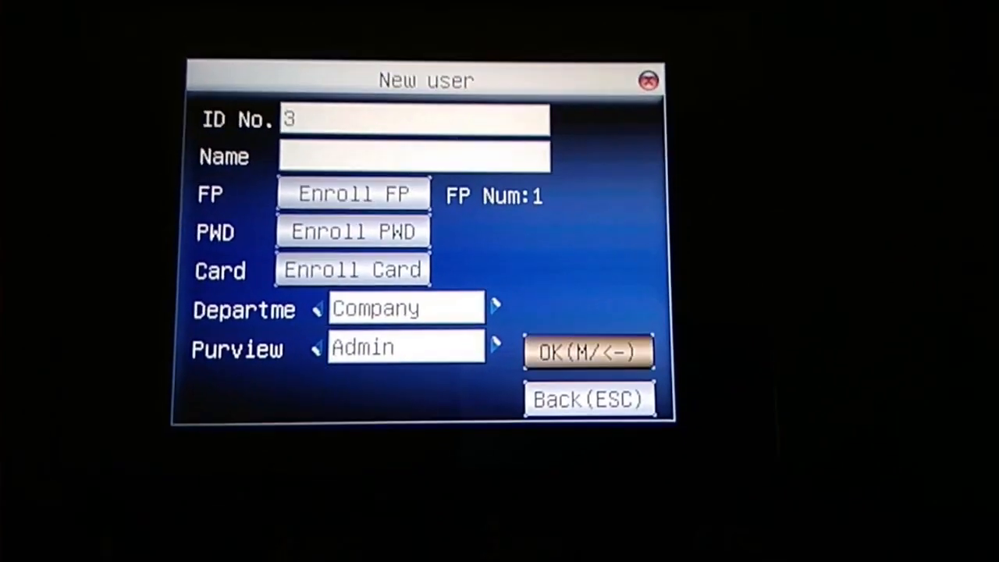
key(Return)
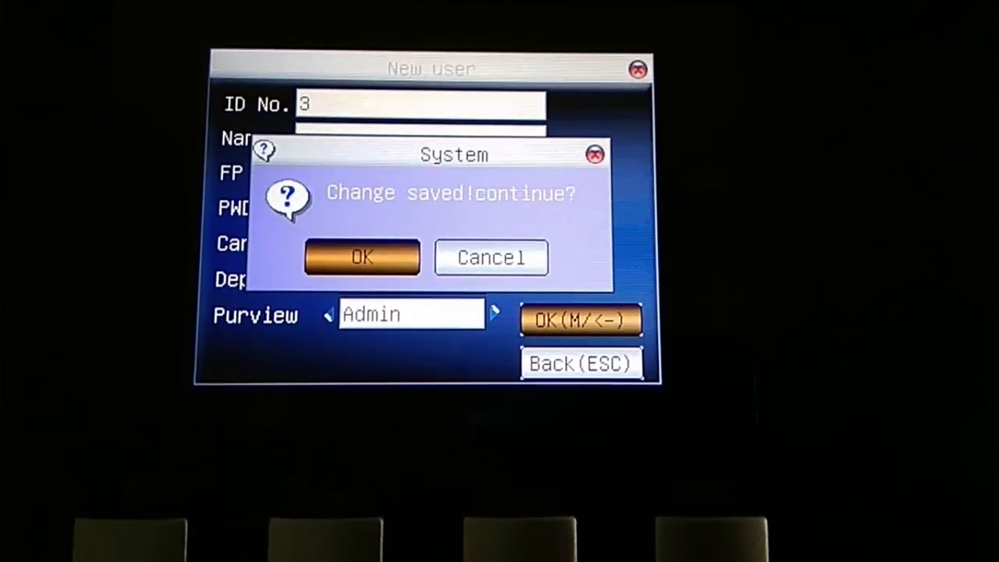
key(Return)
key(Escape)
key(Escape)
key(Escape)
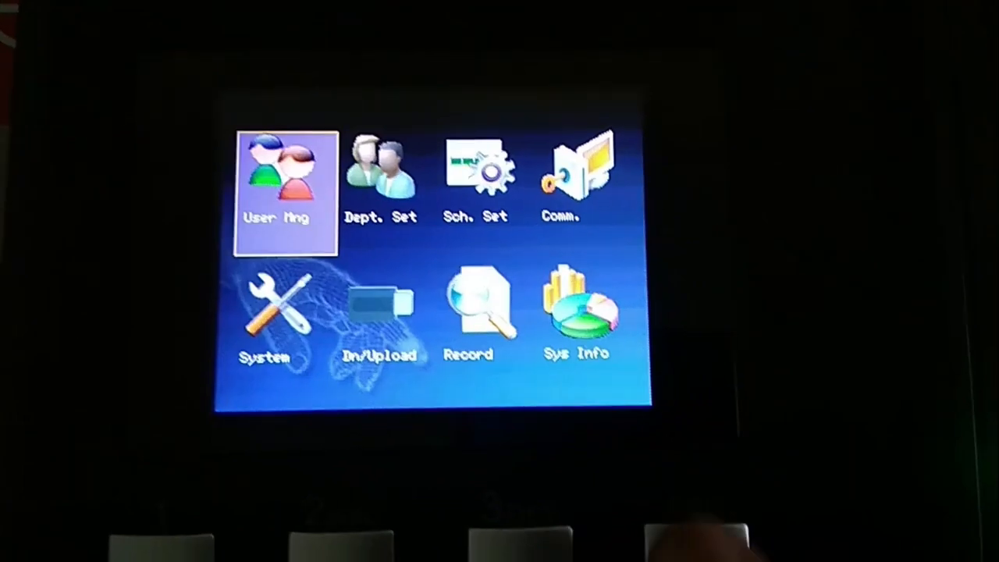
key(Escape)
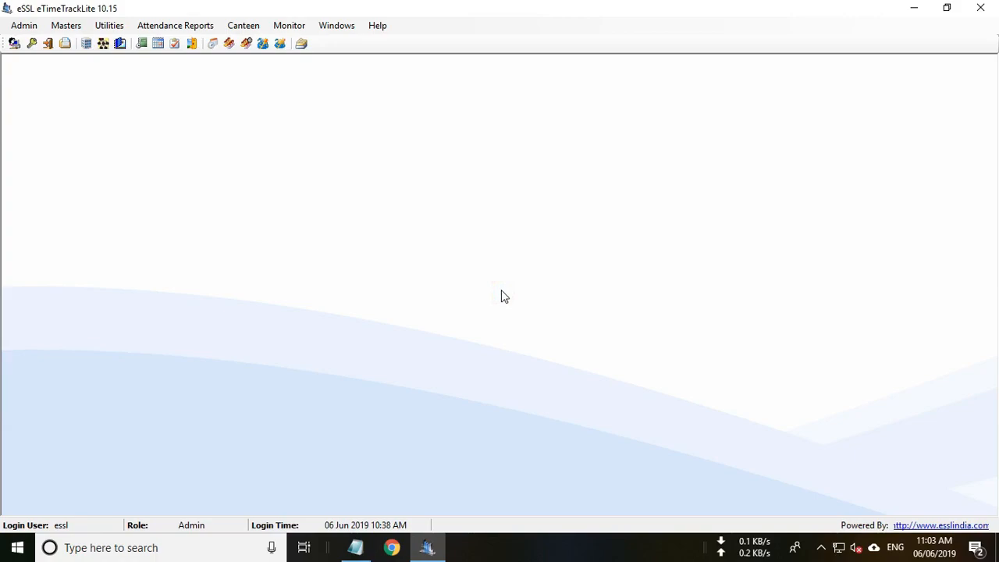
Run ipconfig in Command Prompt and select the PC's IPv4 address 192.168.1.56.
key(super+r)
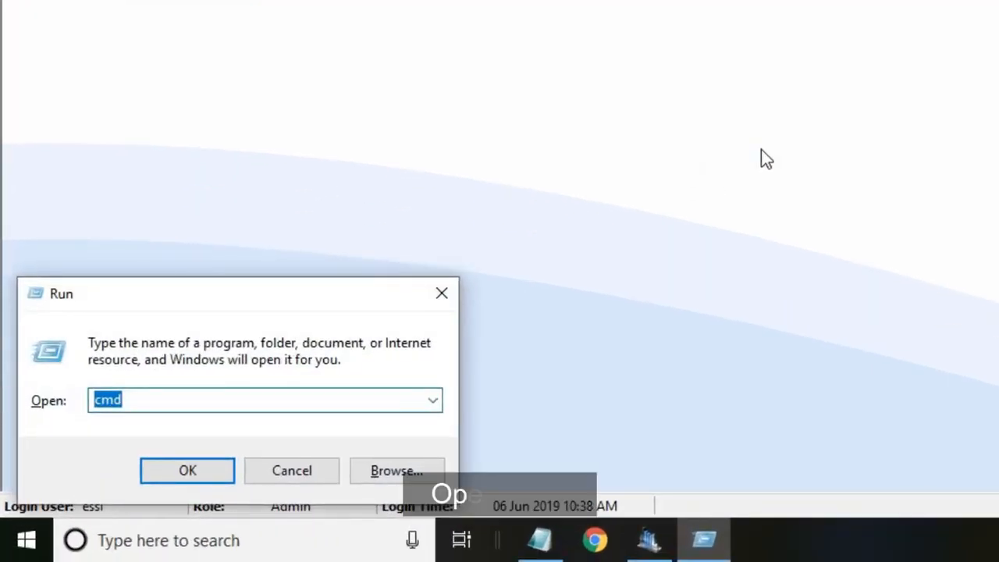
click(158, 400)
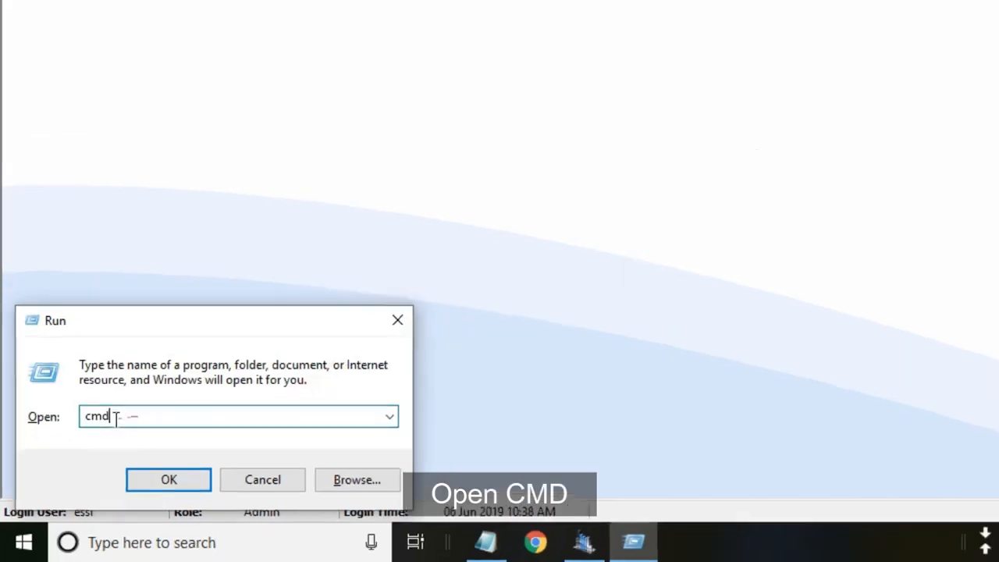
click(187, 471)
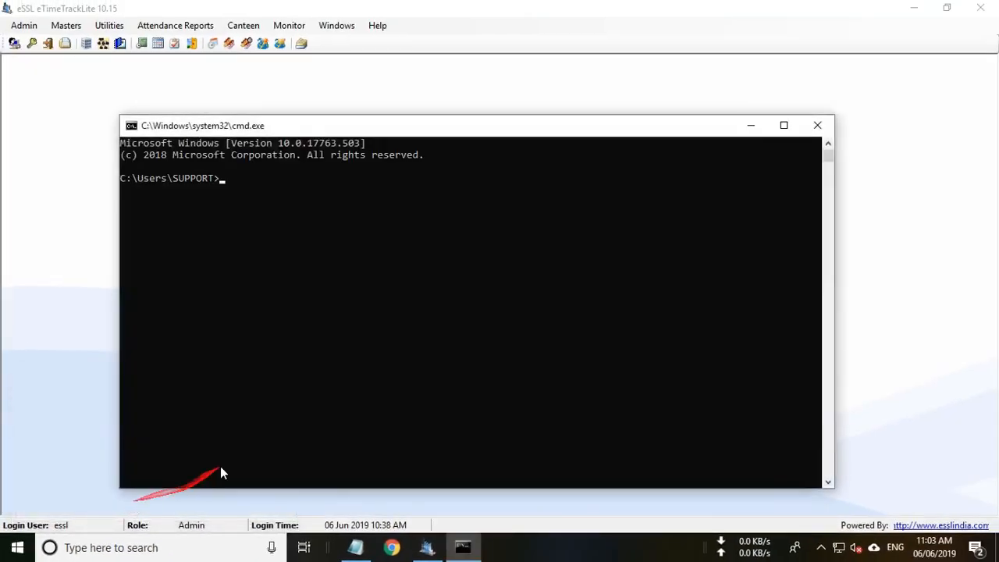
text(ipconfig)
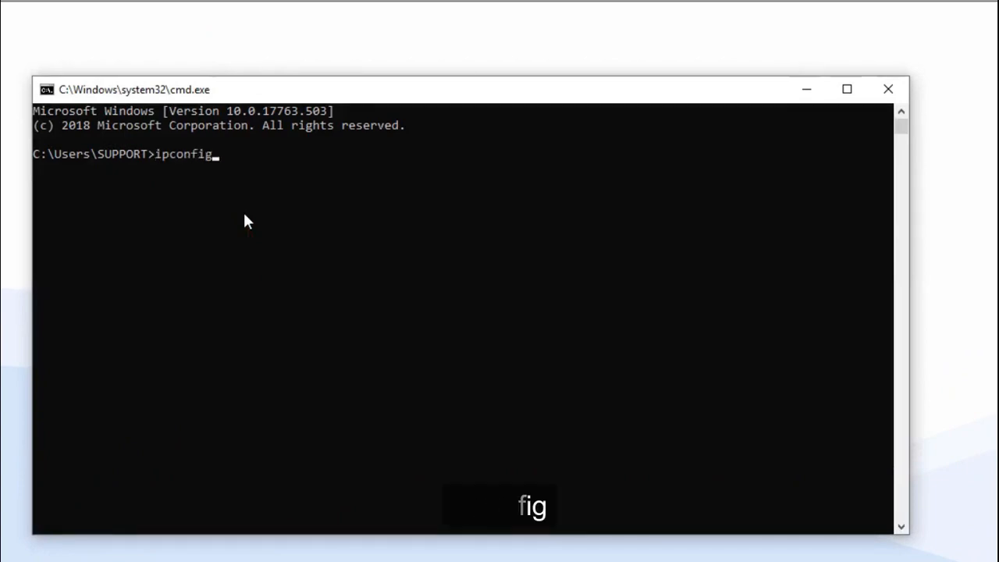
key(Return)
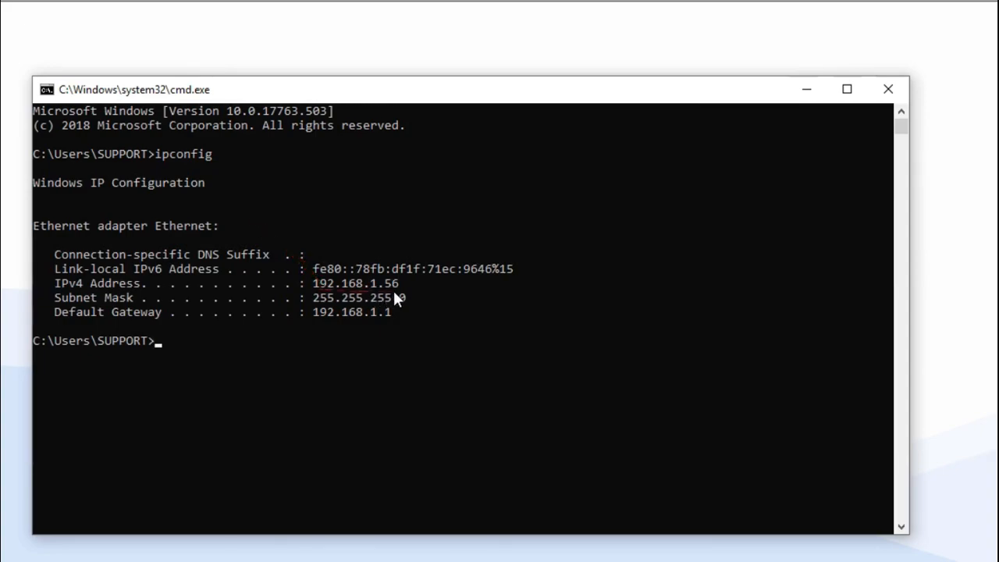
drag(399, 284, 316, 286)
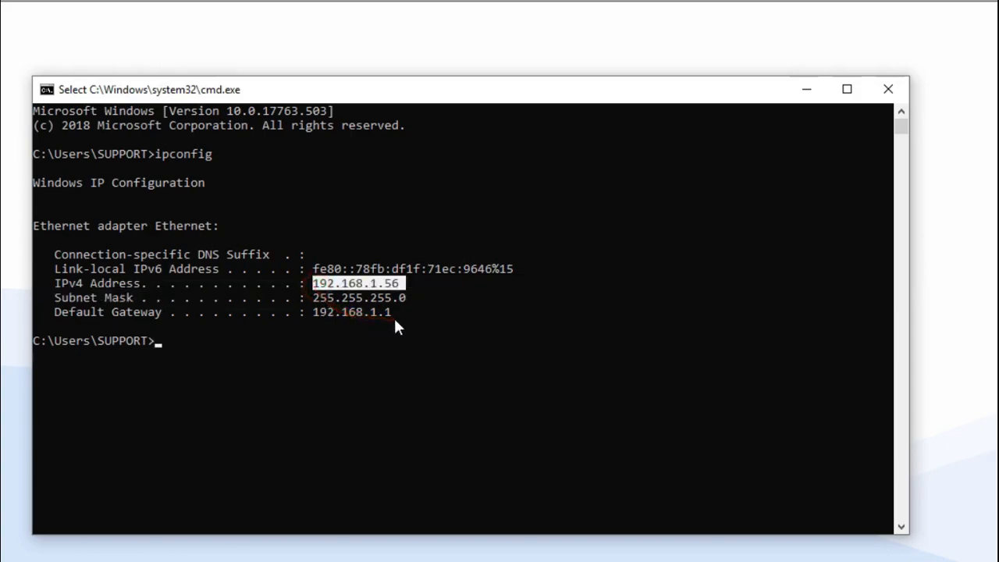
Ping the device at 192.168.1.220 from the command line.
click(411, 300)
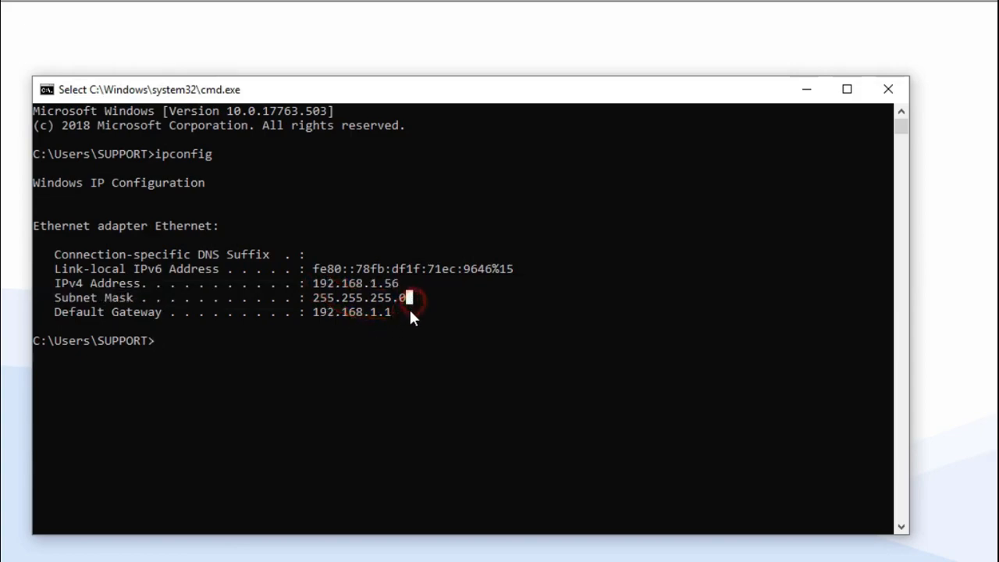
click(160, 350)
text(ping)
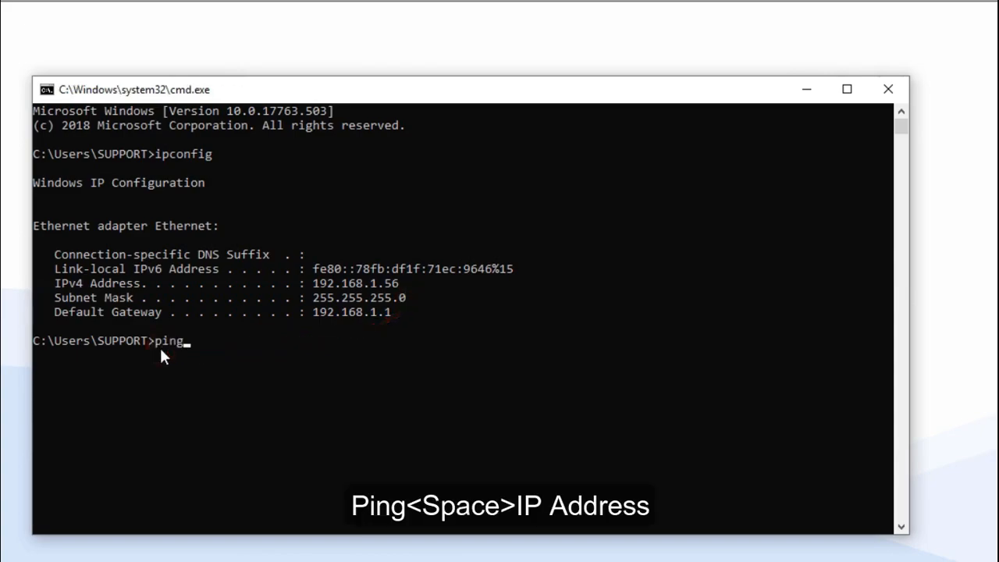
text( 192.168.1)
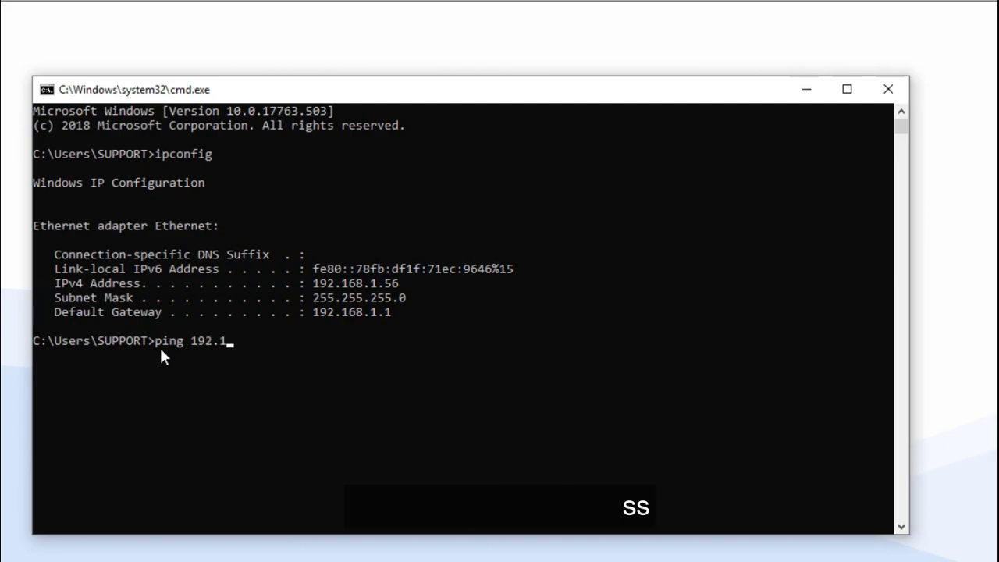
text(.220)
key(Return)
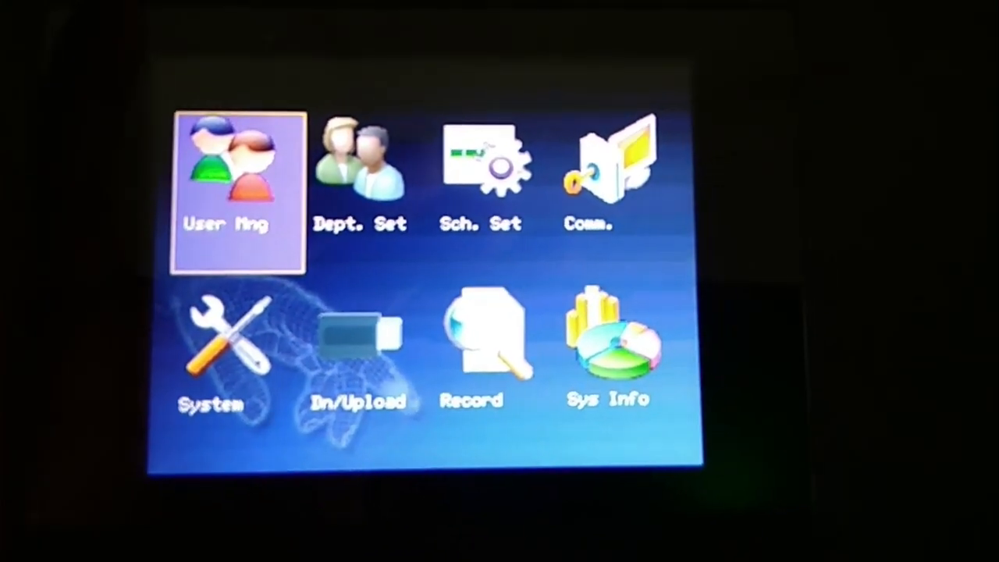
On the device, set the IP address under Comm. > Network to 192.168.1.220 and save.
key(Right)
key(Right)
key(Right)
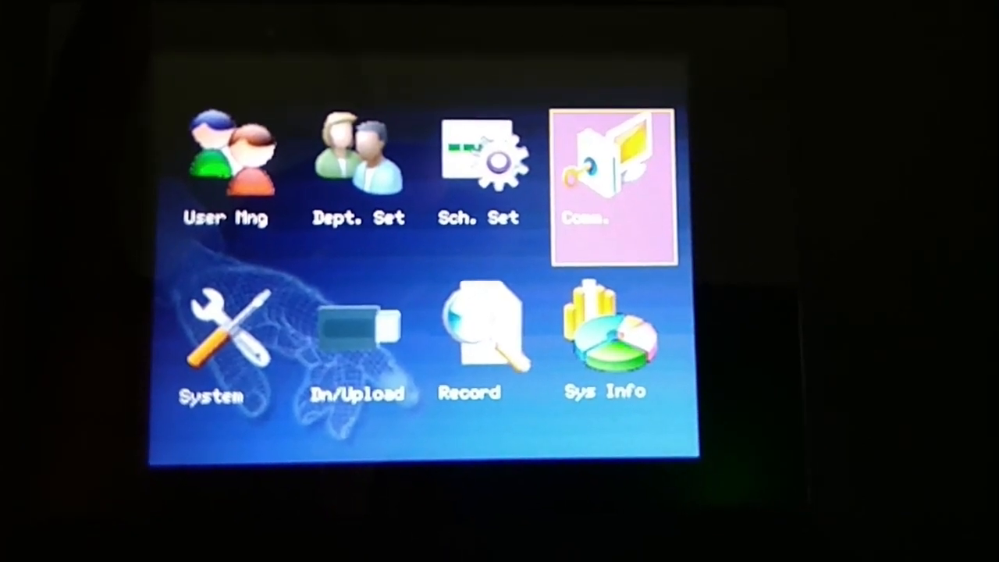
key(Return)
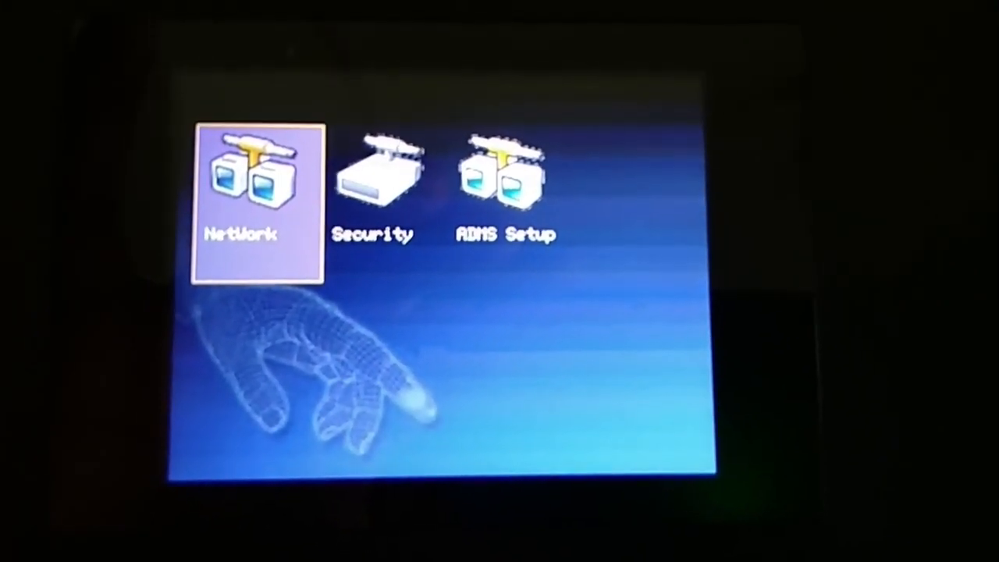
key(Return)
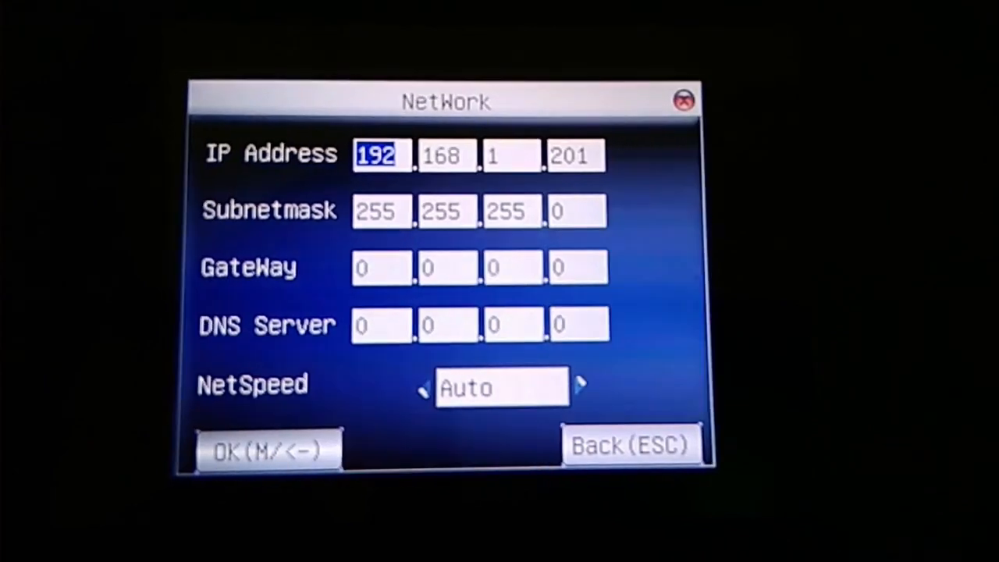
key(Right)
key(Right)
key(Right)
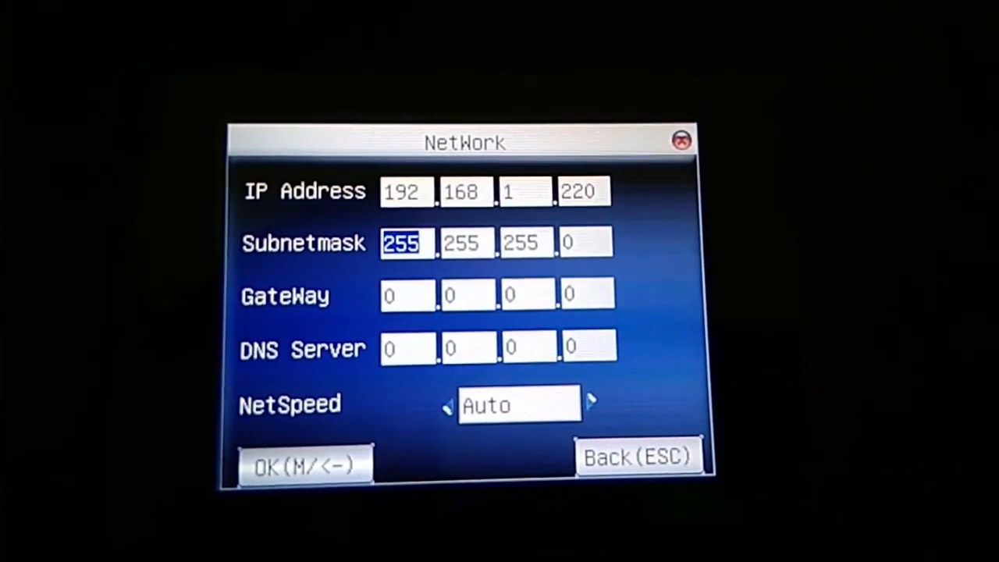
key(Down)
key(Down)
key(Down)
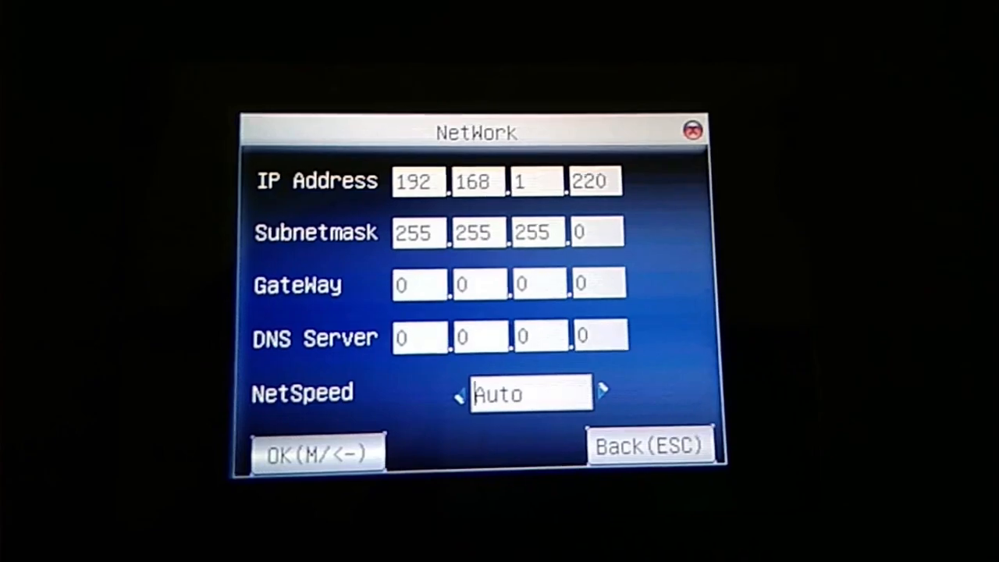
key(Down)
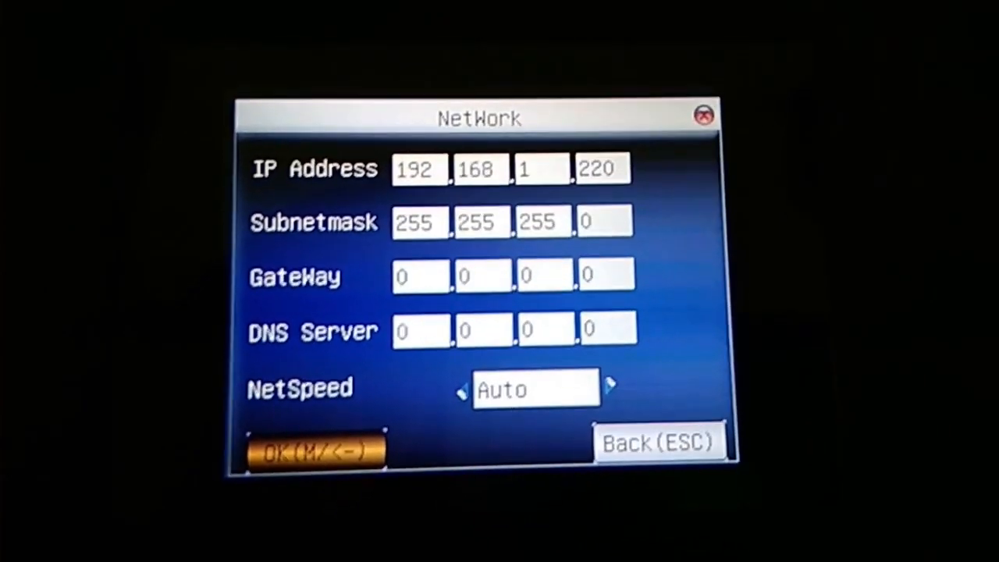
key(Return)
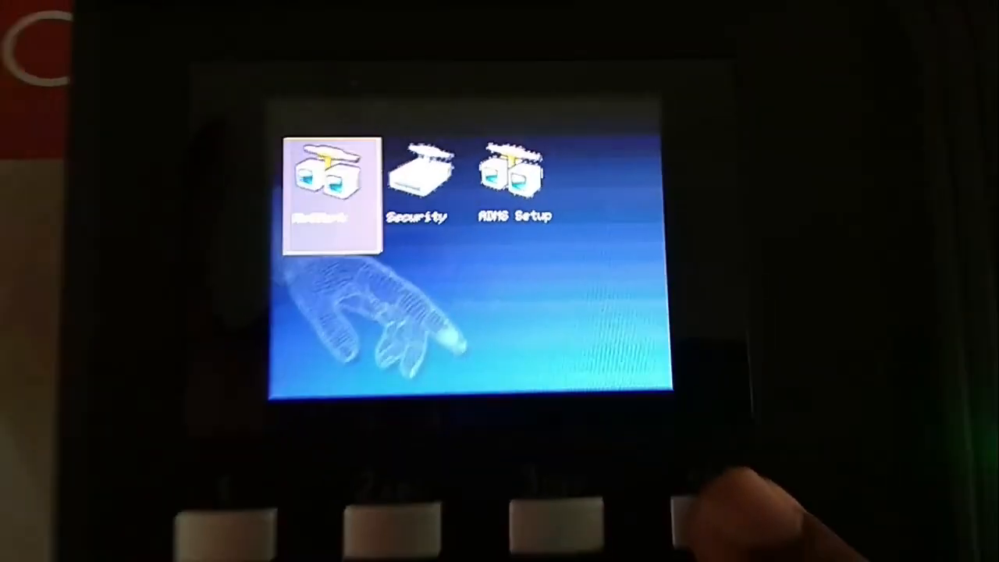
key(Escape)
key(Escape)
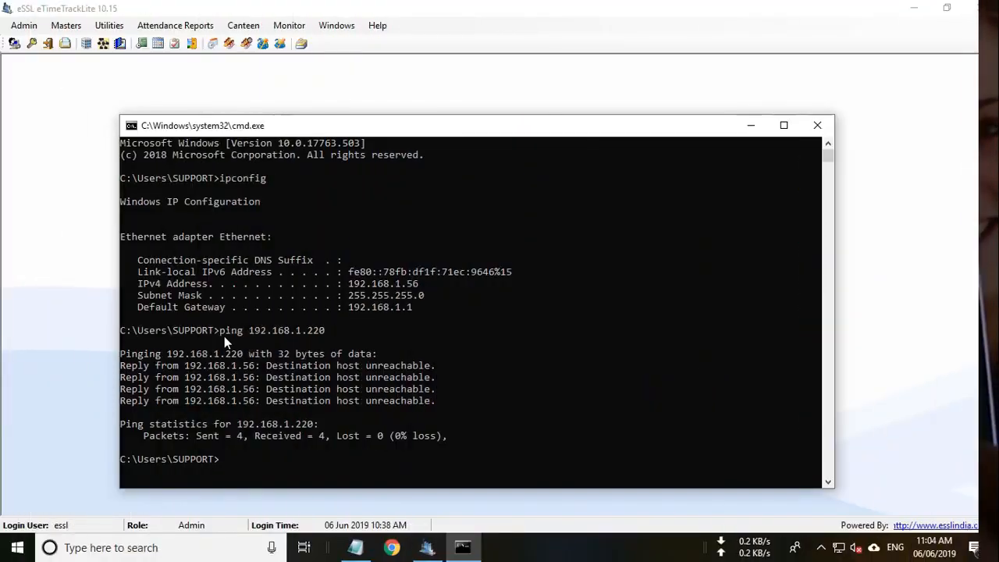
Rerun ping 192.168.1.220 to confirm the device now replies.
text(ping 1)
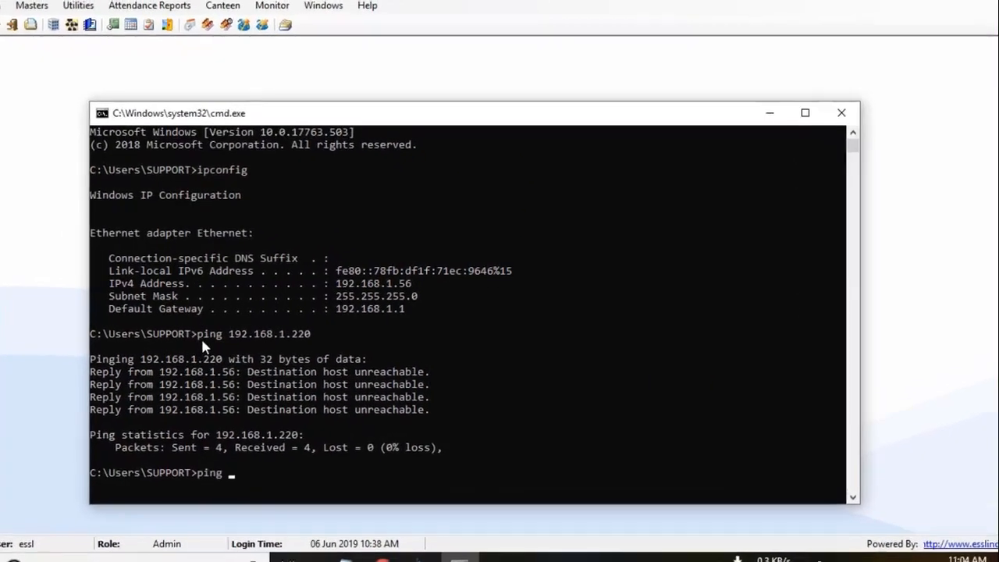
text(92.168.1.22)
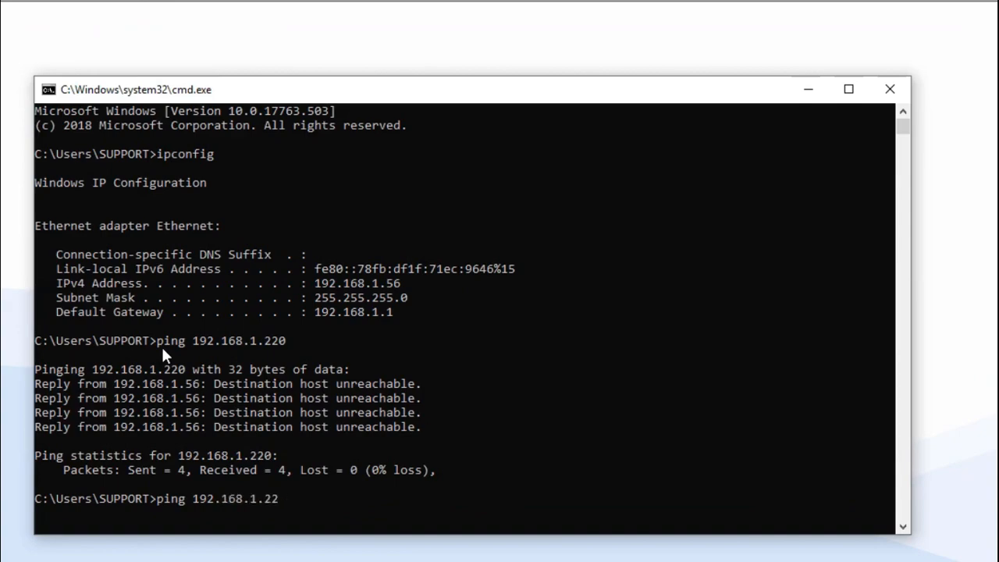
text(0)
key(Return)
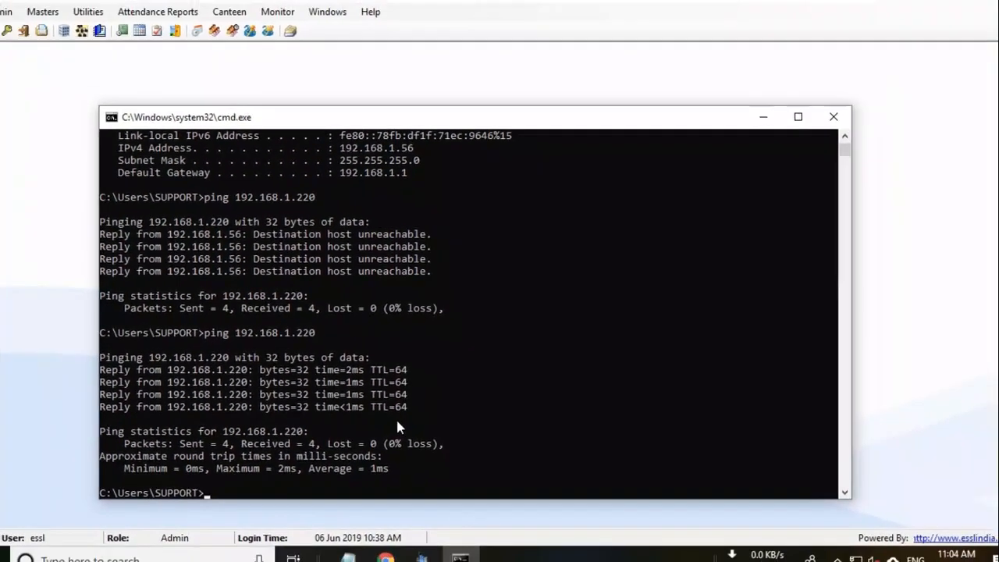
Open Utilities > Device Management and bring up the TD device's context menu.
click(763, 117)
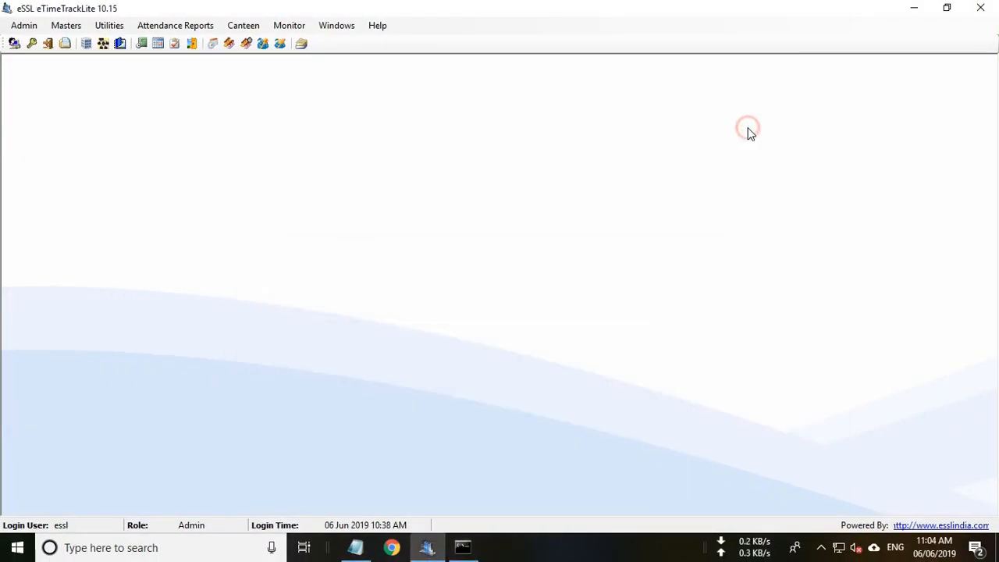
click(109, 24)
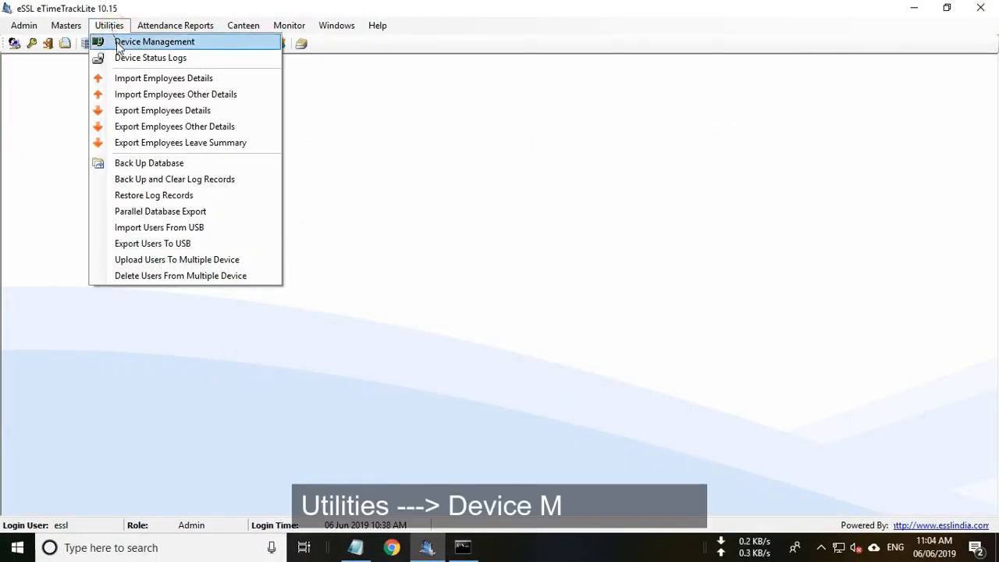
click(118, 46)
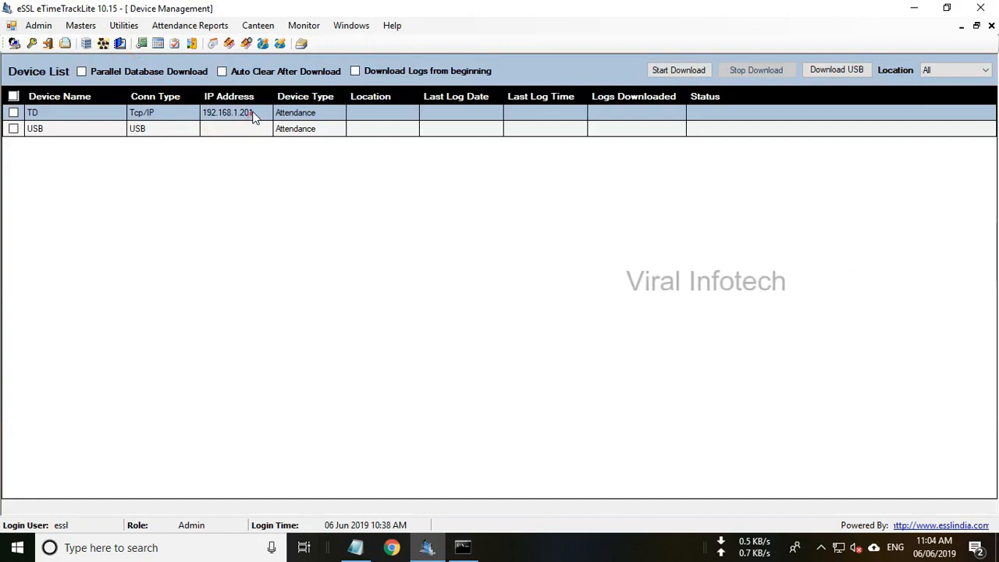
right_click(254, 116)
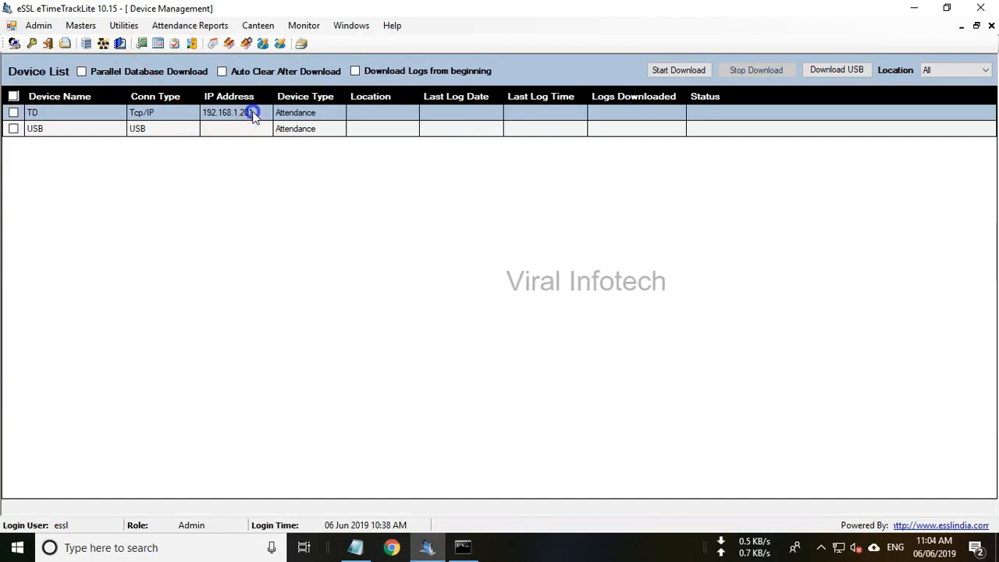
Edit the TD device's IP to 192.168.1.220, test the connection successfully, and save.
click(285, 137)
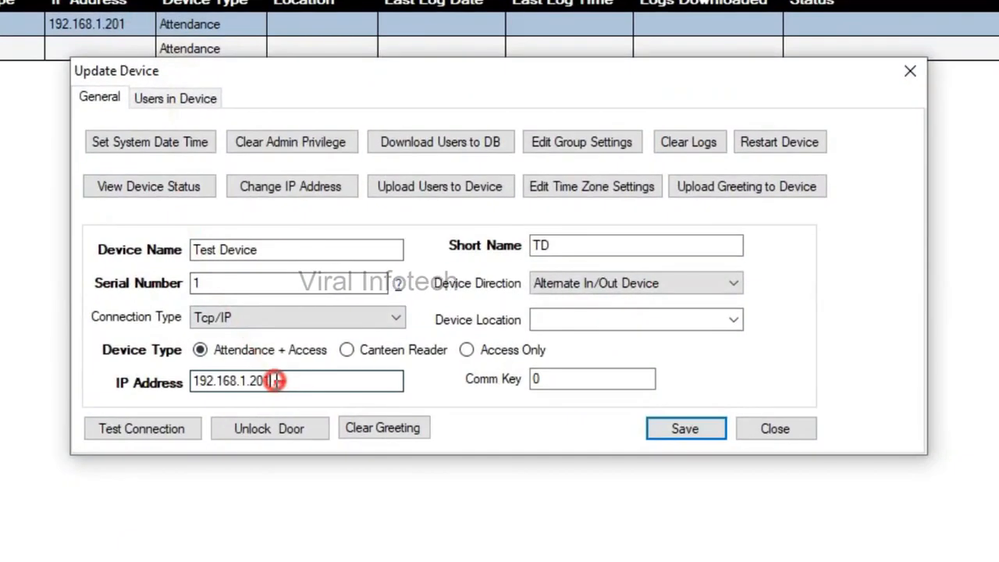
drag(430, 349, 242, 349)
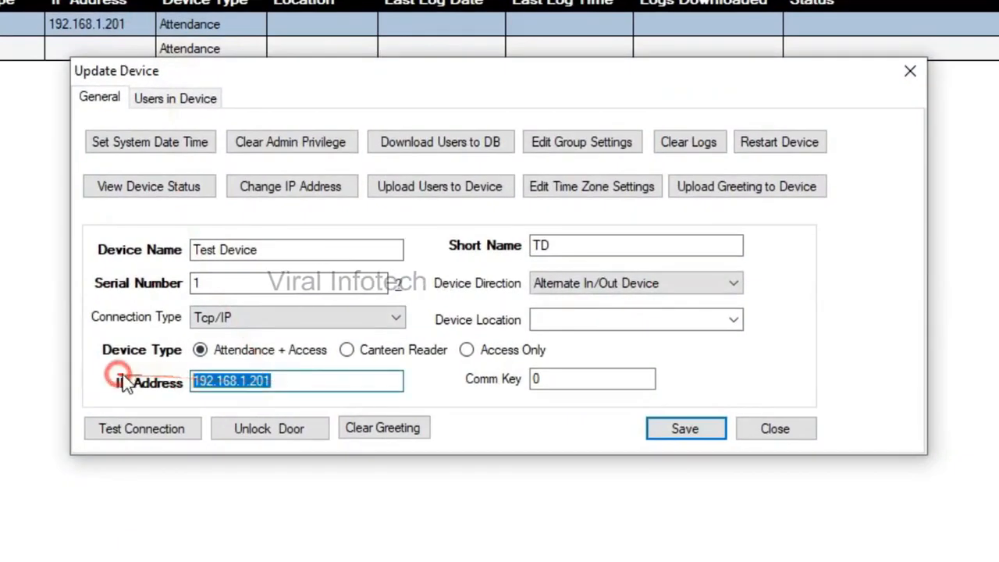
click(285, 382)
key(BackSpace)
key(BackSpace)
text(20)
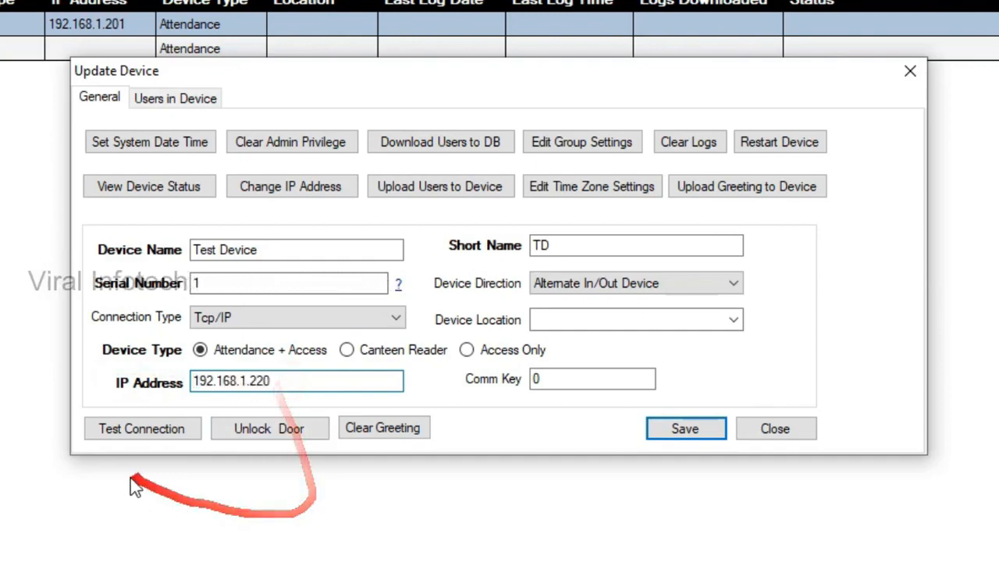
click(153, 437)
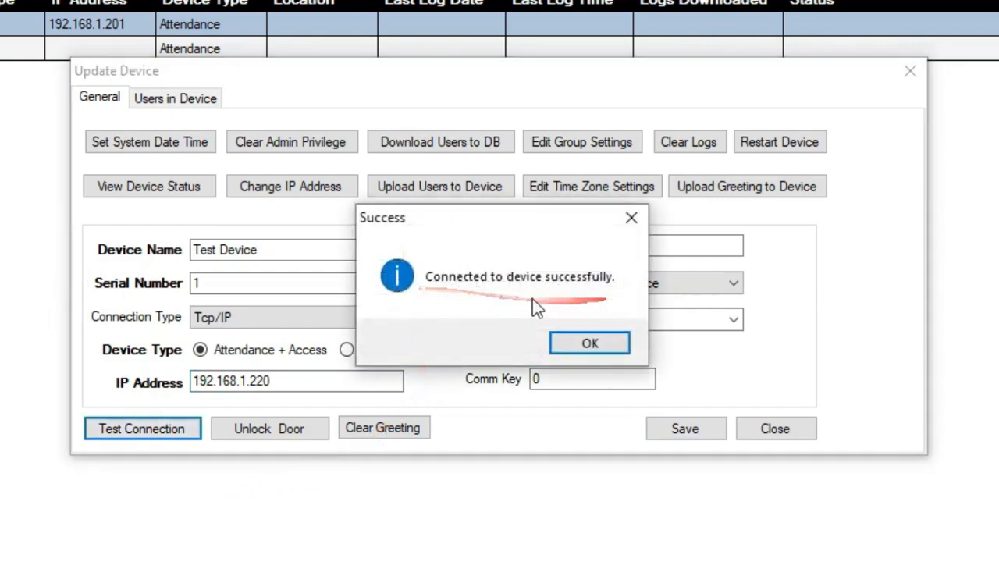
click(601, 343)
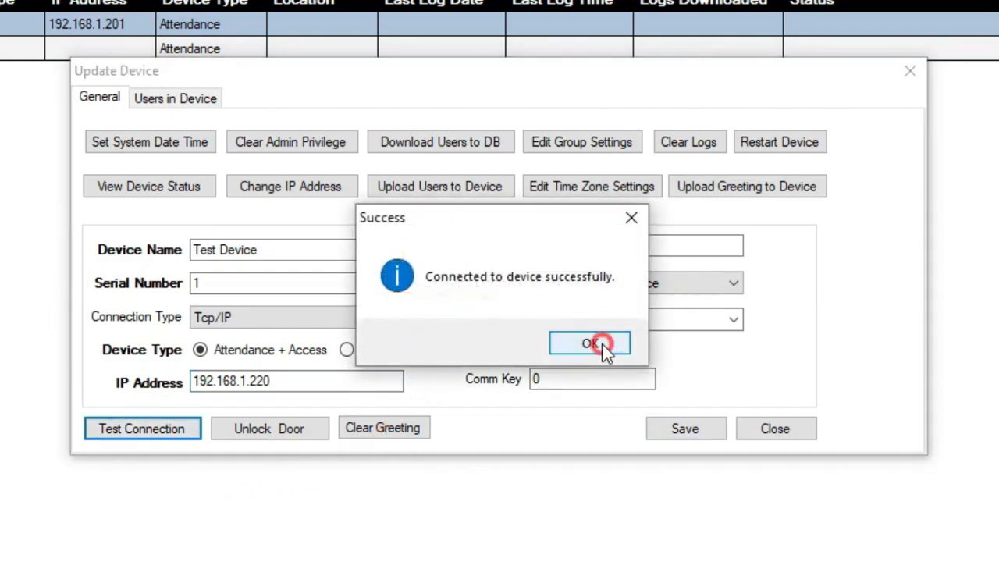
click(688, 431)
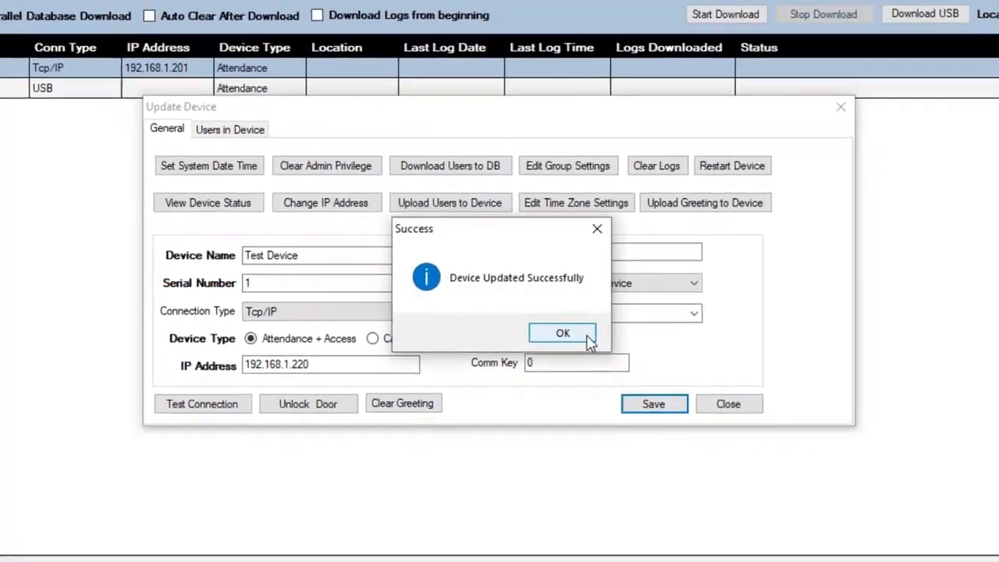
click(601, 346)
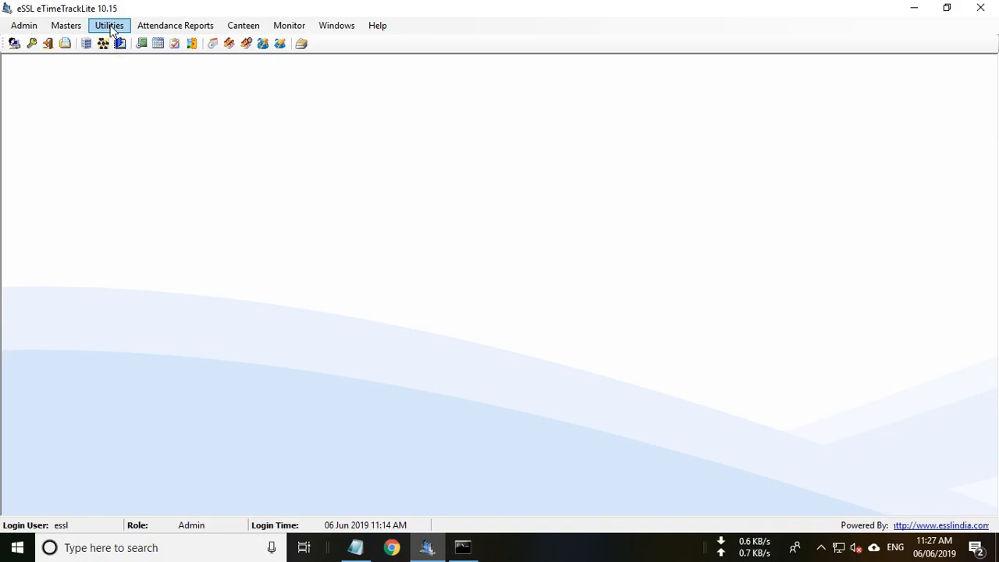
Open the TD device's settings for editing from Utilities > Device Management.
click(112, 29)
click(117, 40)
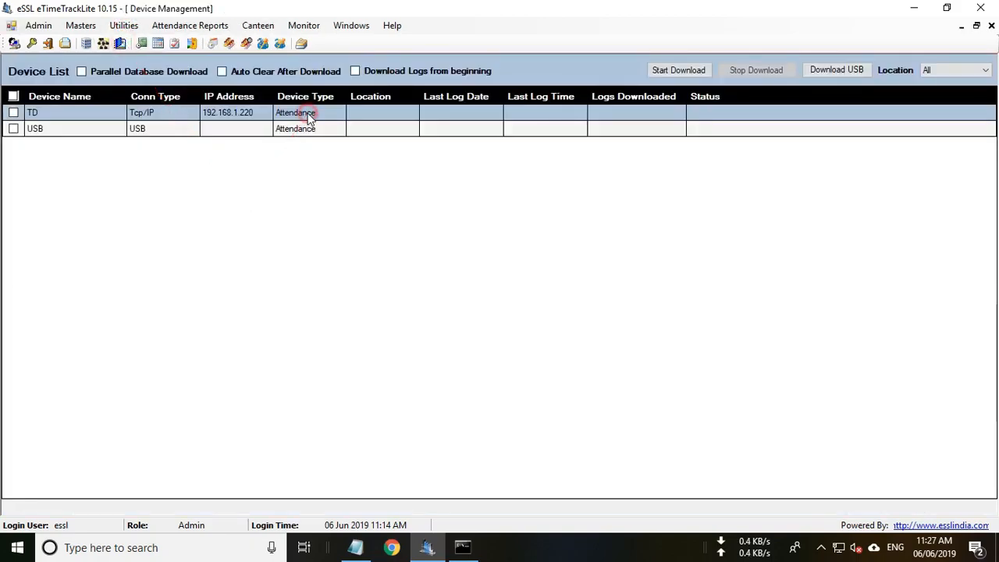
right_click(310, 116)
click(339, 140)
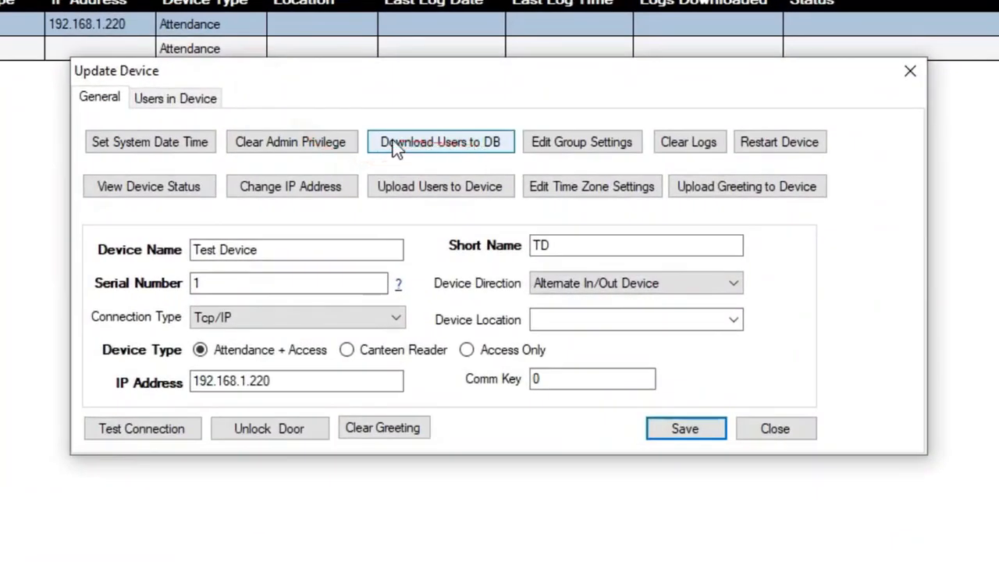
Download users with cards and fingerprints from TD to the database, then close the dialogs.
click(449, 146)
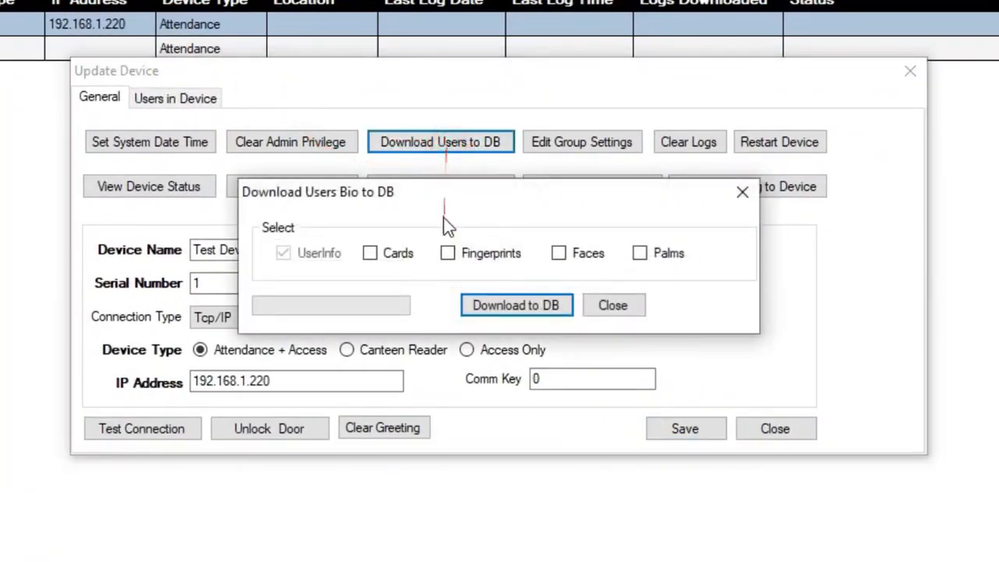
click(447, 255)
click(372, 256)
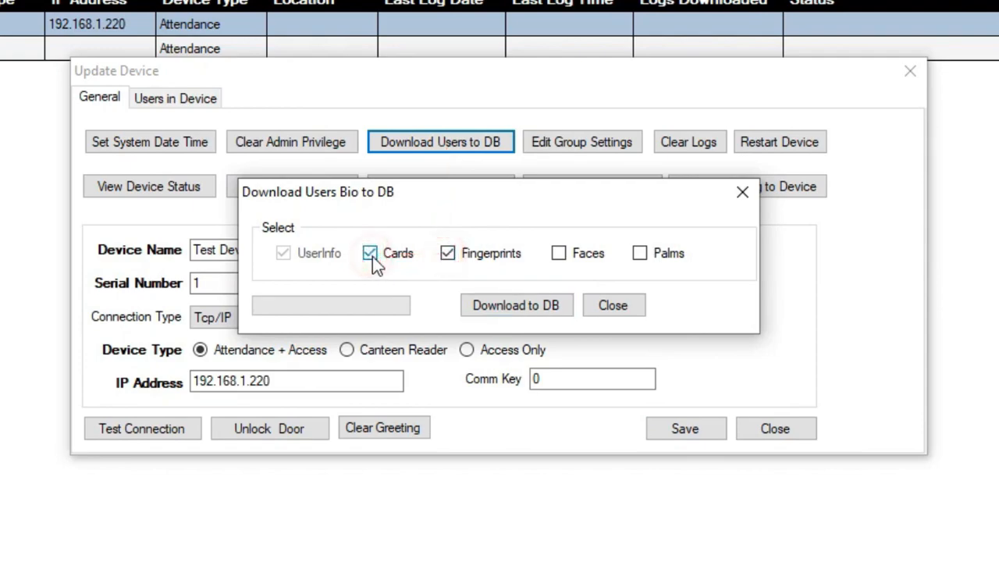
click(523, 313)
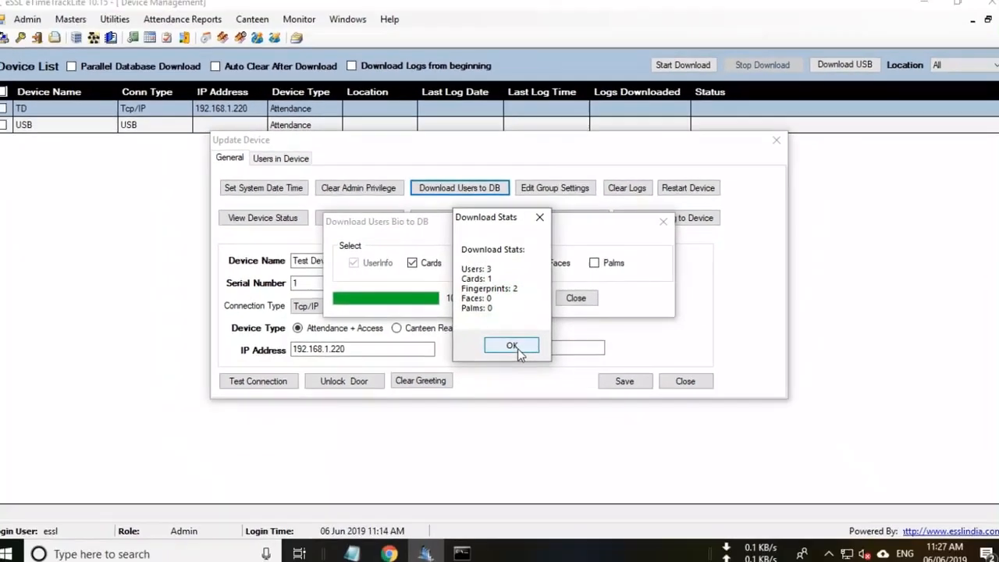
click(516, 349)
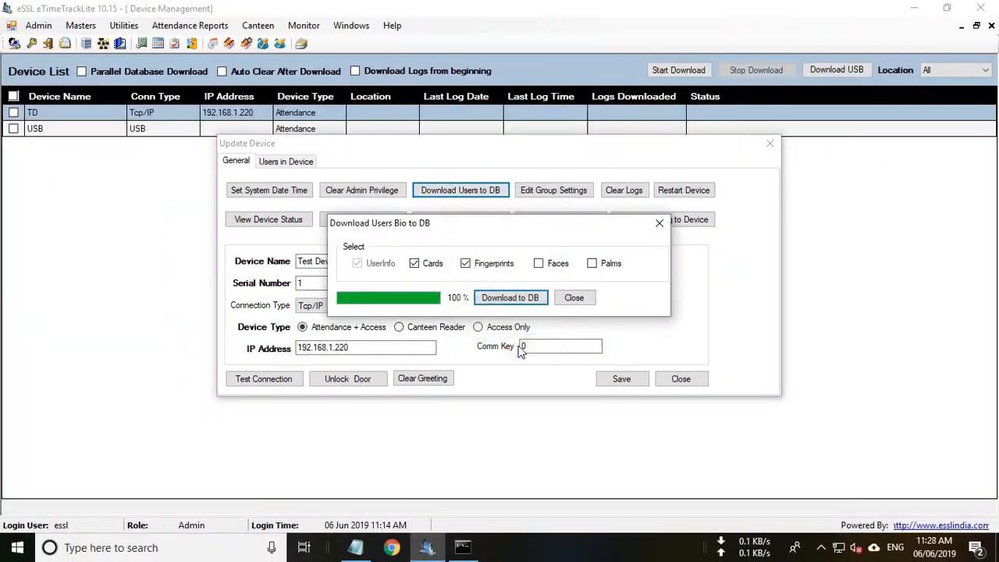
click(575, 300)
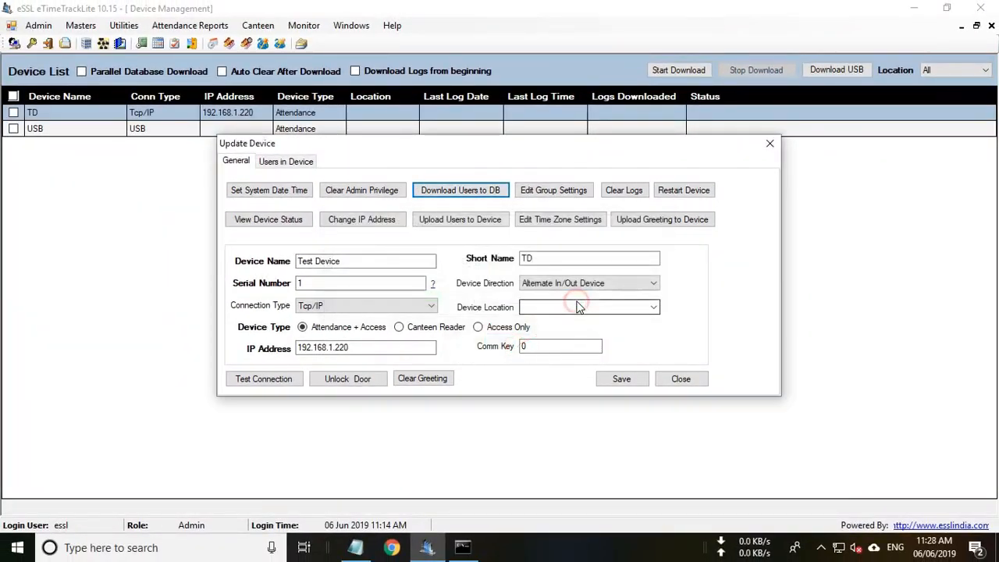
click(681, 380)
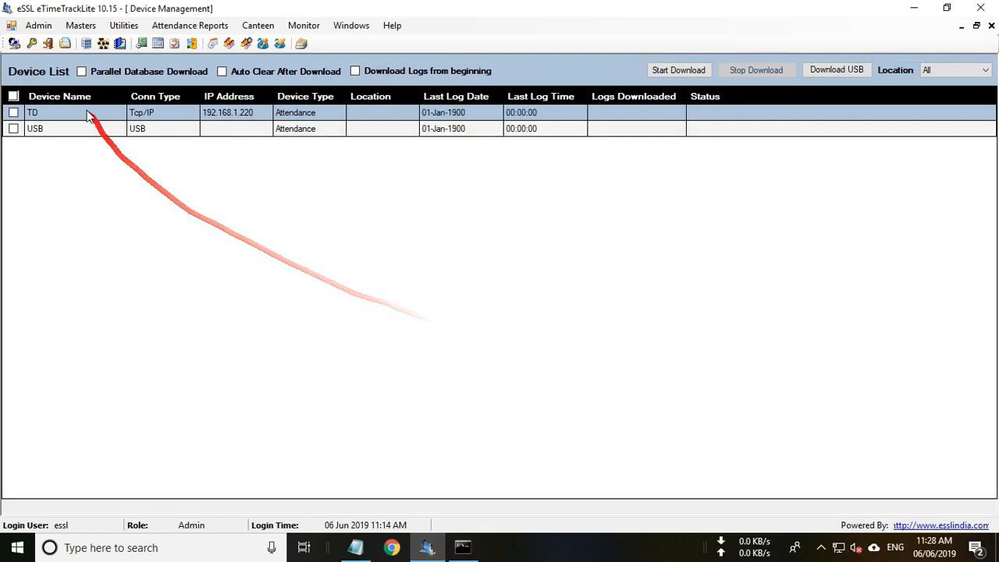
click(84, 27)
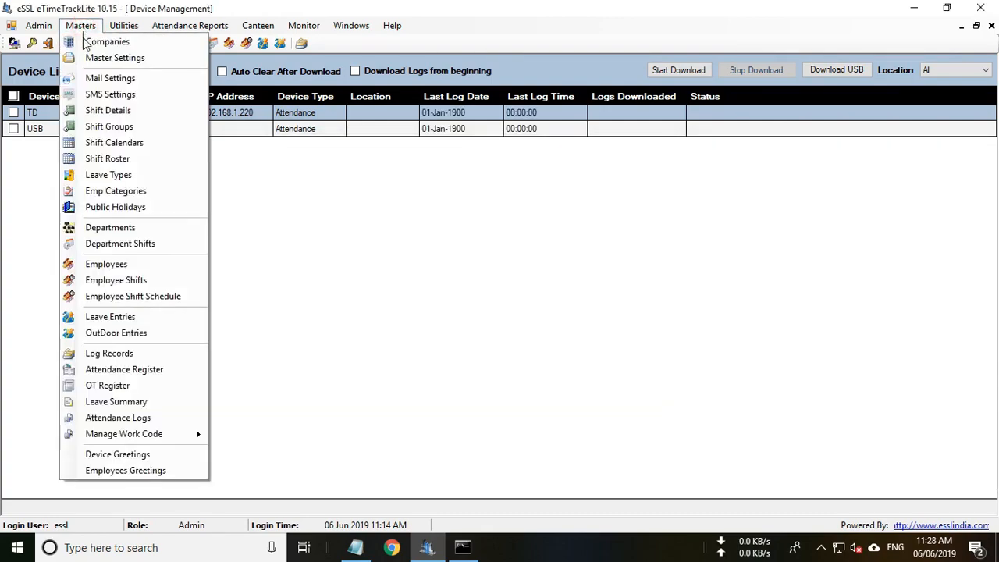
Open the Employee List and look over the three downloaded employees.
click(107, 263)
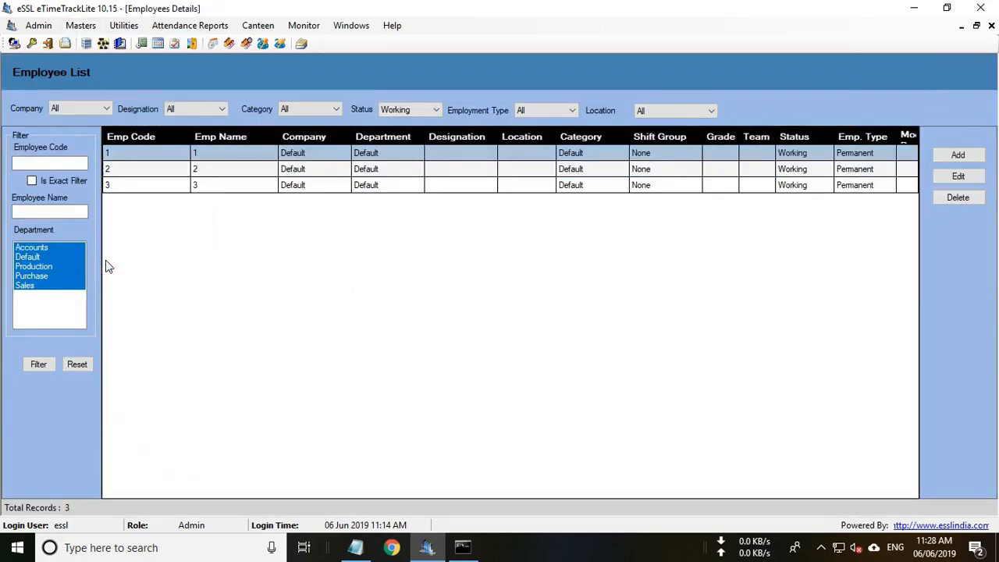
click(297, 168)
click(298, 185)
click(327, 152)
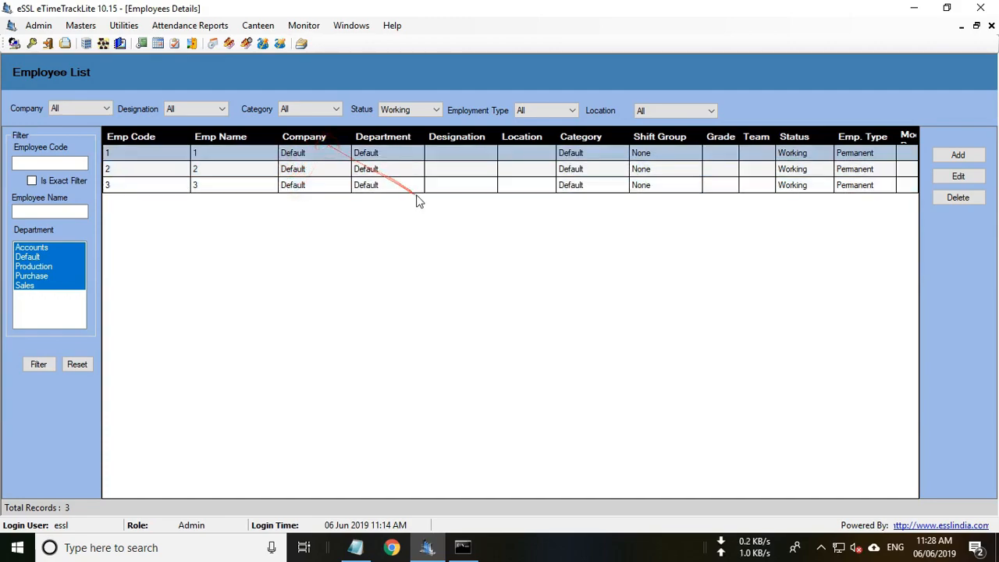
Rename employee 1 and assign company essl, department Production, then update.
click(960, 177)
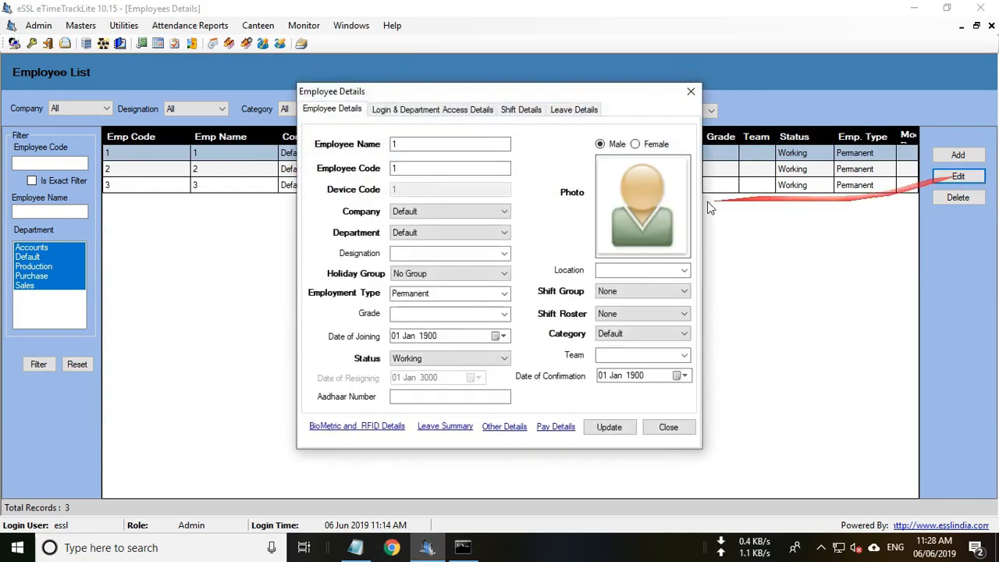
click(427, 144)
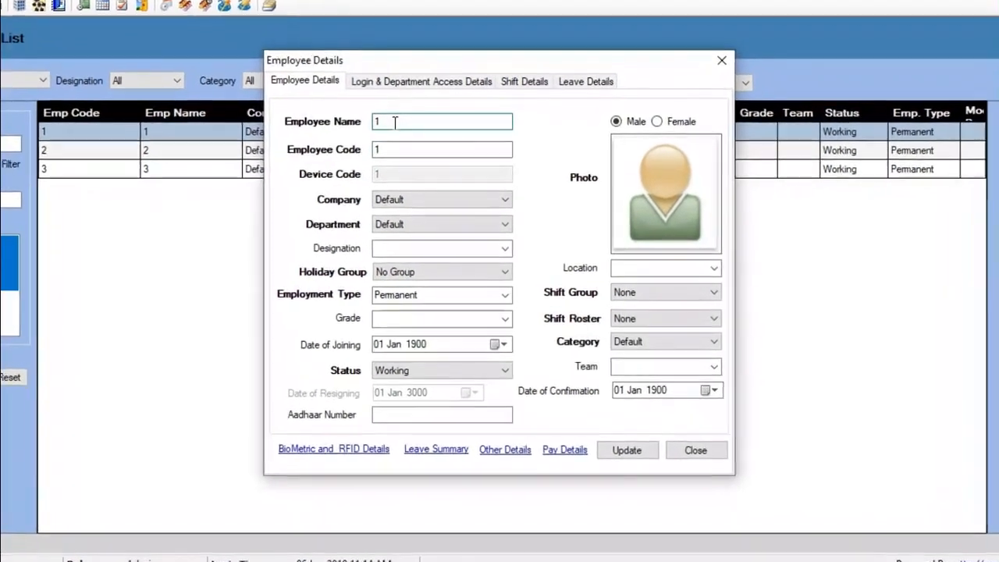
key(BackSpace)
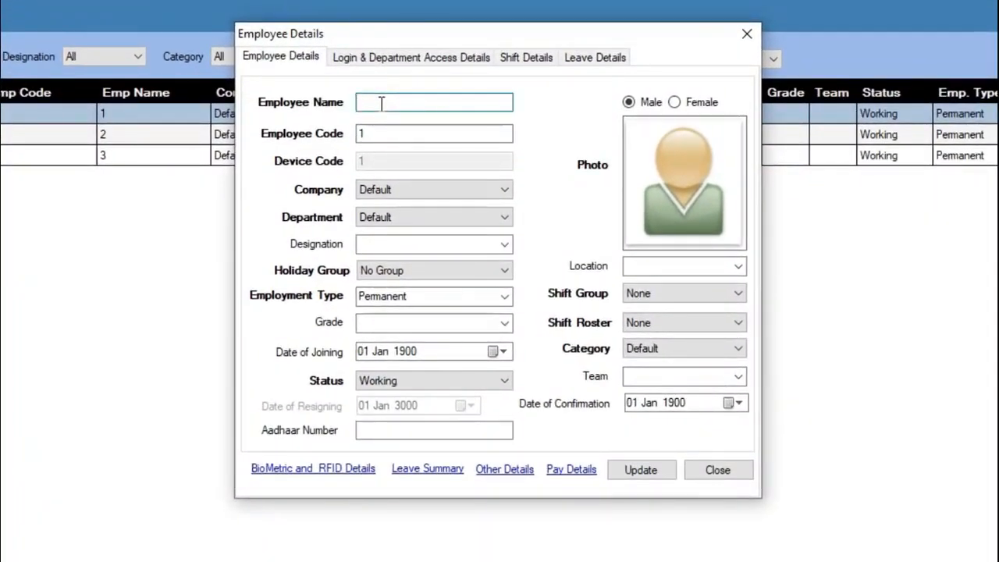
text(Saji)
click(442, 189)
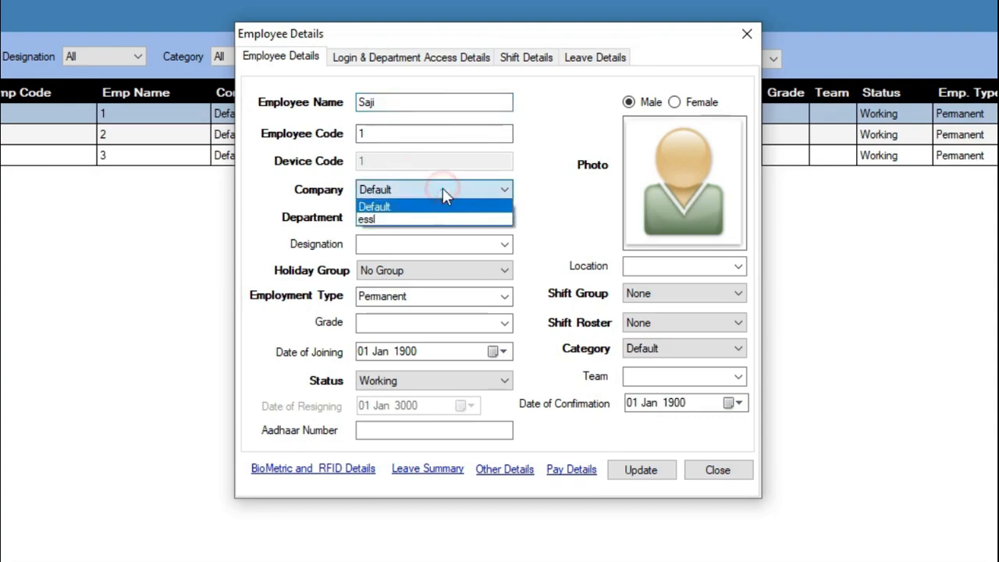
click(426, 220)
click(423, 218)
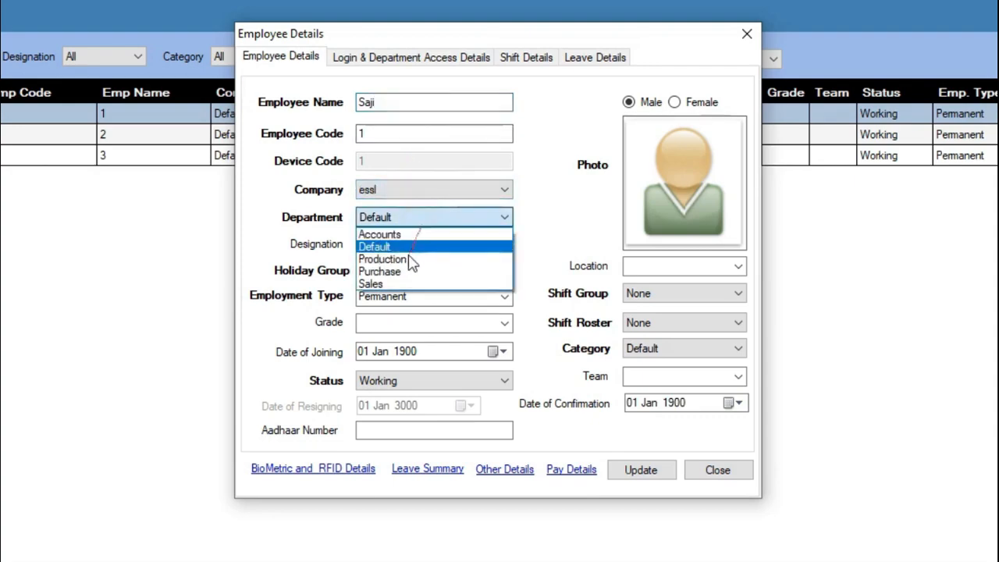
click(409, 261)
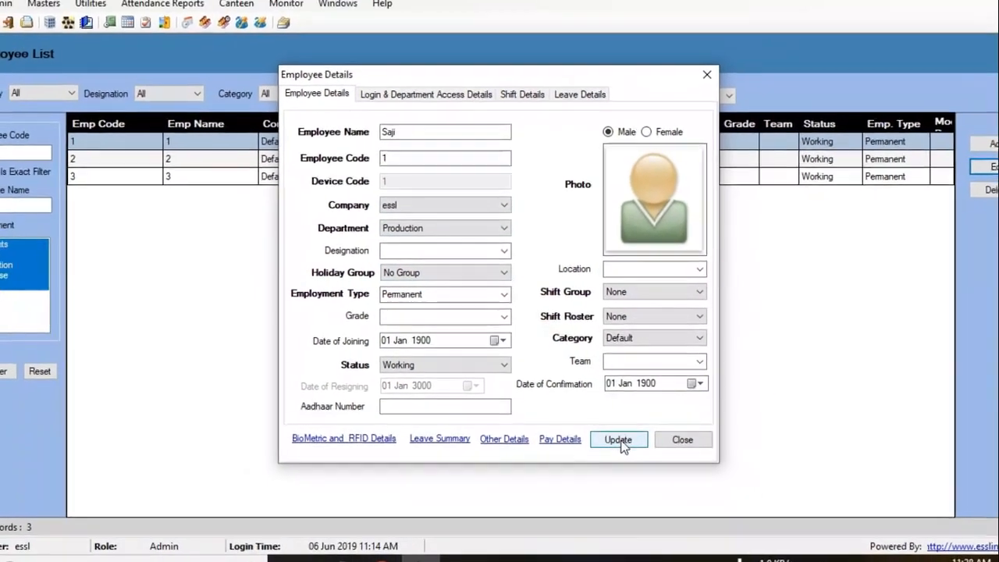
click(644, 473)
click(567, 324)
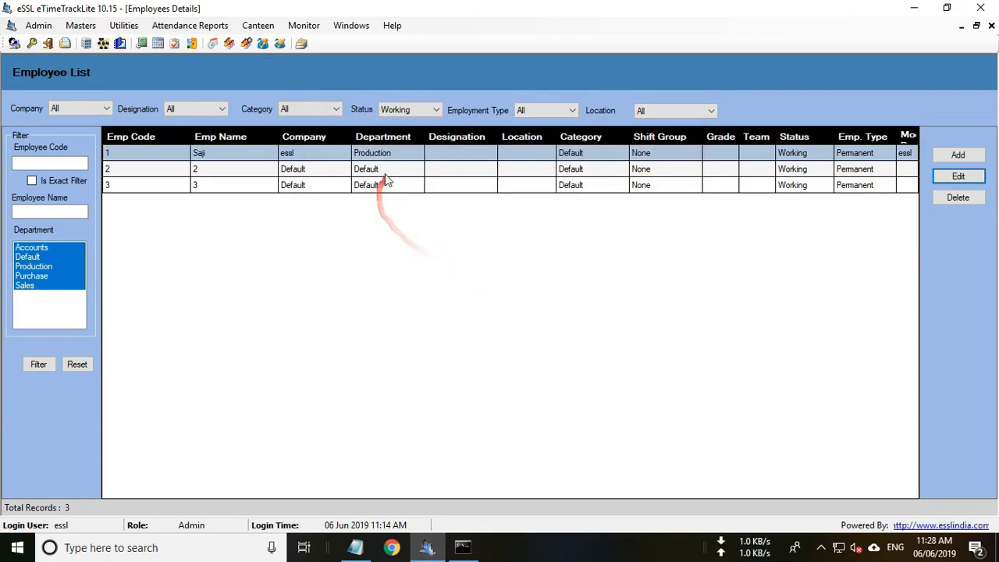
Rename employee 2 and assign company essl, department Purchase, then update.
click(957, 178)
click(430, 144)
key(BackSpace)
text(Arun)
click(430, 211)
click(429, 234)
click(427, 232)
click(424, 275)
click(609, 427)
click(567, 323)
Assign employee 3 to company essl and the Sales department, then update.
click(320, 186)
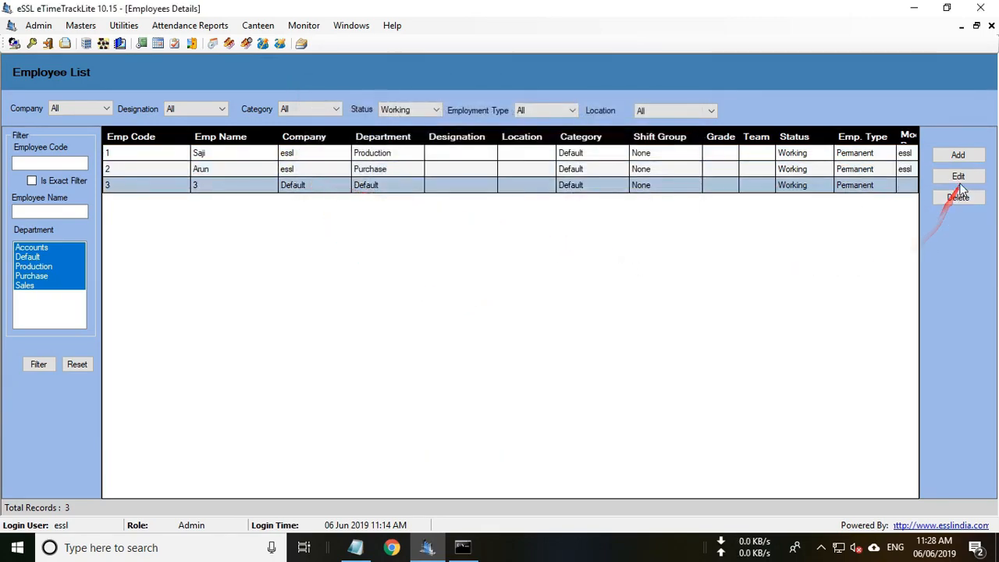
click(959, 177)
click(449, 211)
click(429, 235)
click(449, 233)
click(425, 284)
click(608, 427)
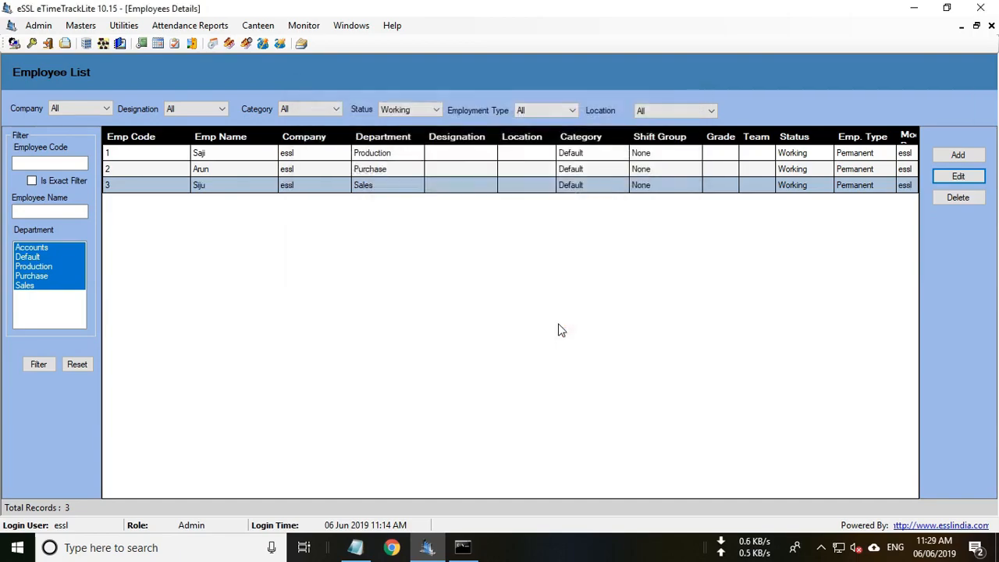
click(393, 155)
click(390, 170)
click(387, 187)
Open the TD device's settings from Utilities > Device Management.
click(124, 26)
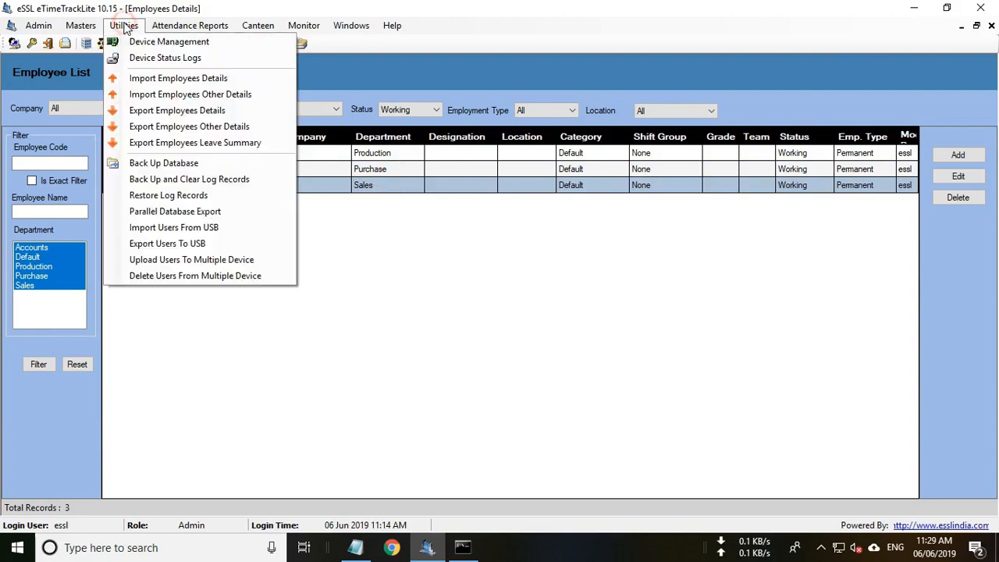
click(167, 43)
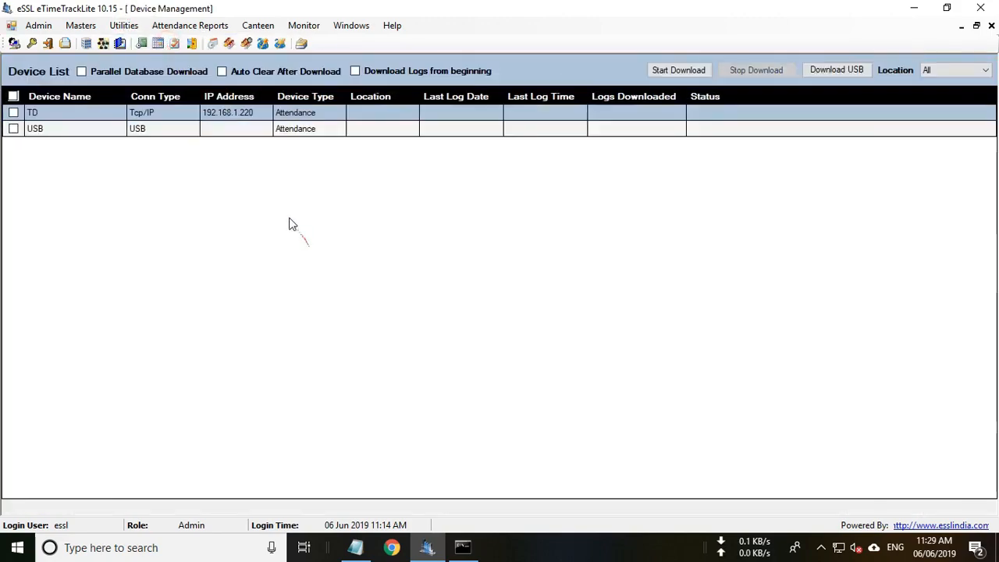
right_click(256, 111)
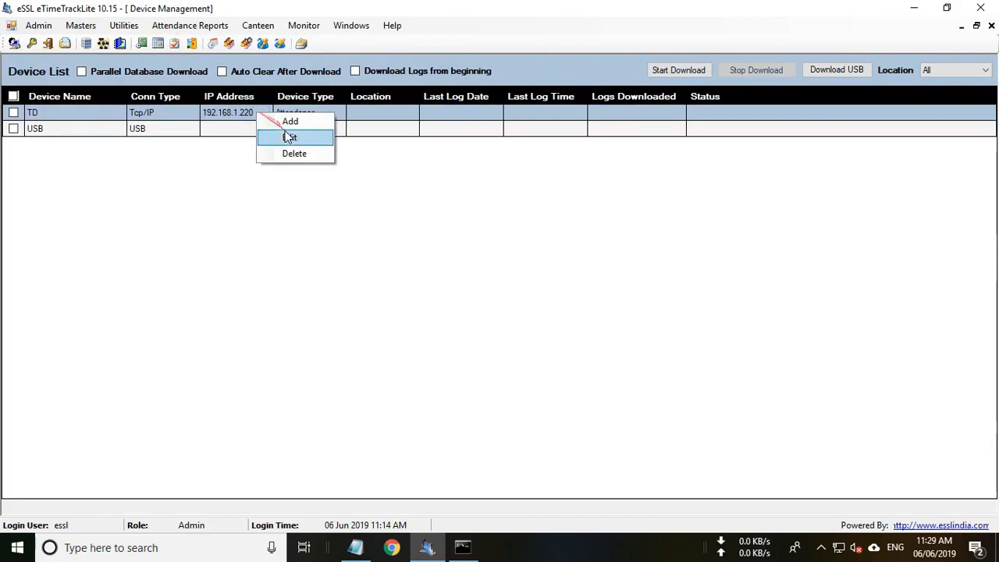
click(289, 138)
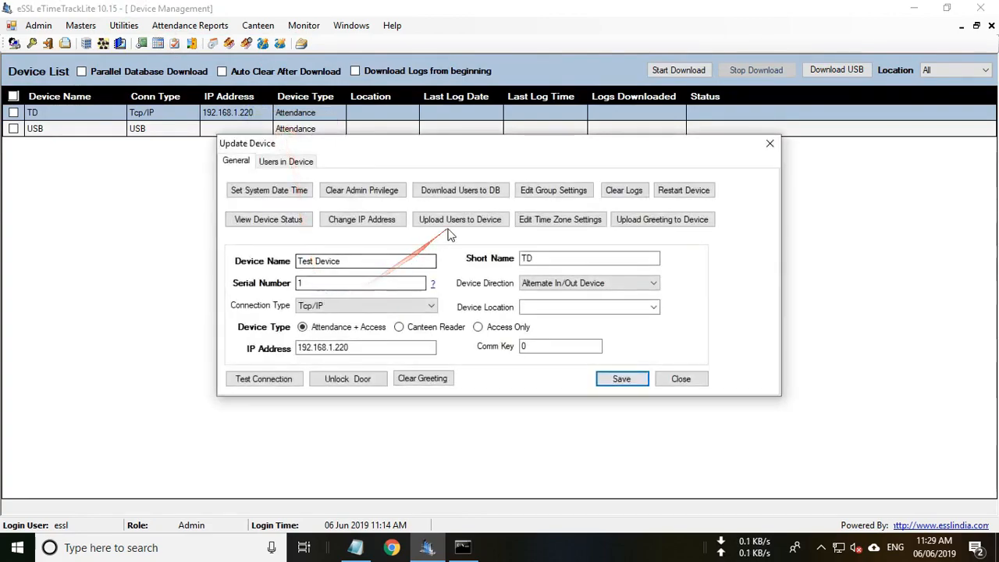
Upload all three employees with fingerprints to the TD device and close the upload window.
click(459, 221)
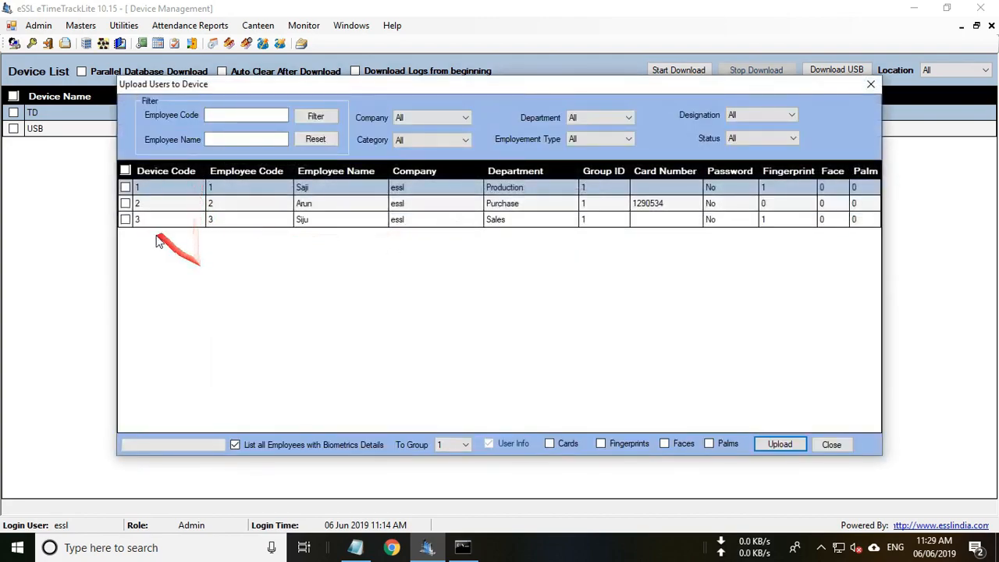
click(125, 171)
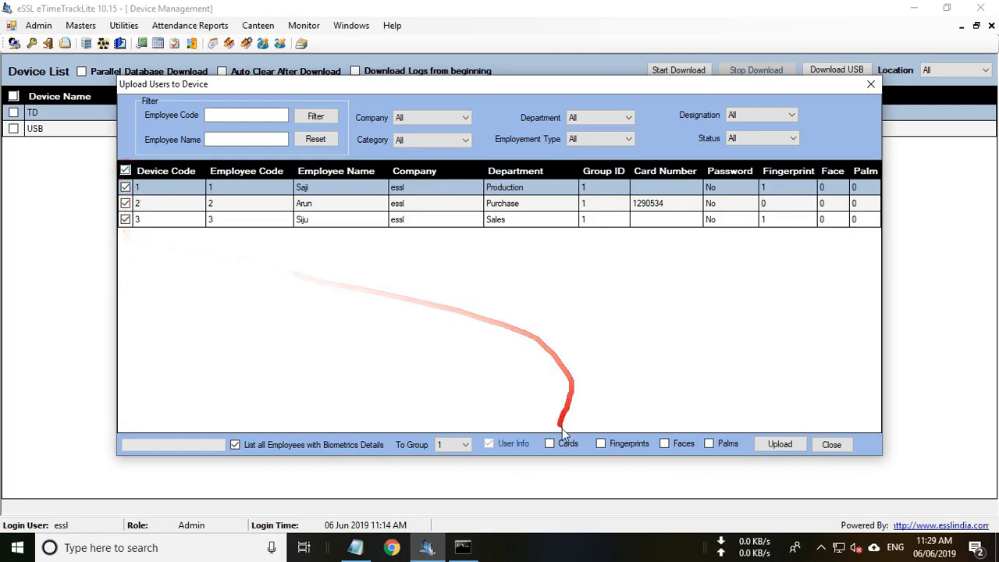
click(600, 444)
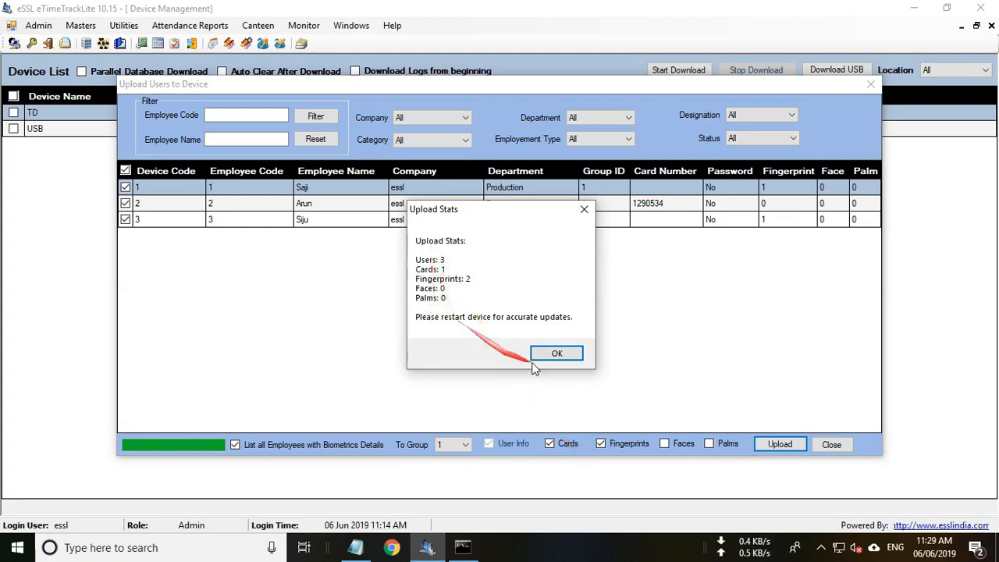
click(557, 355)
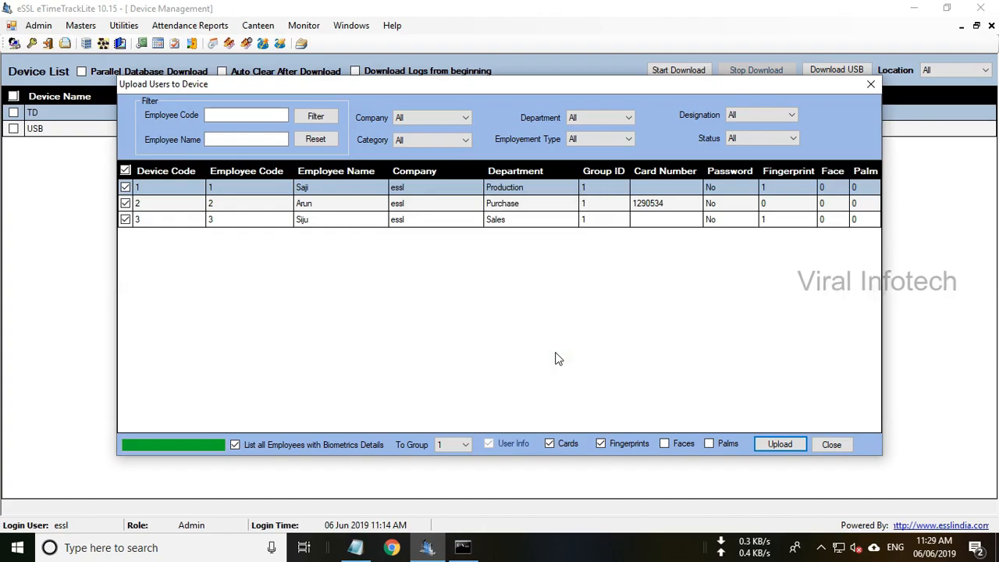
click(834, 444)
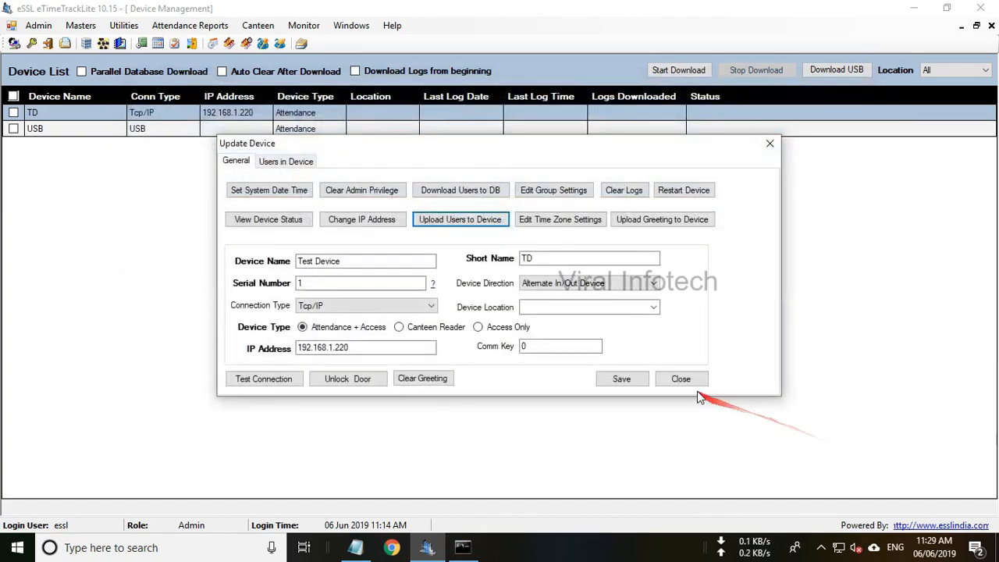
Close the Update Device dialog and open Masters > Shift Details.
click(681, 380)
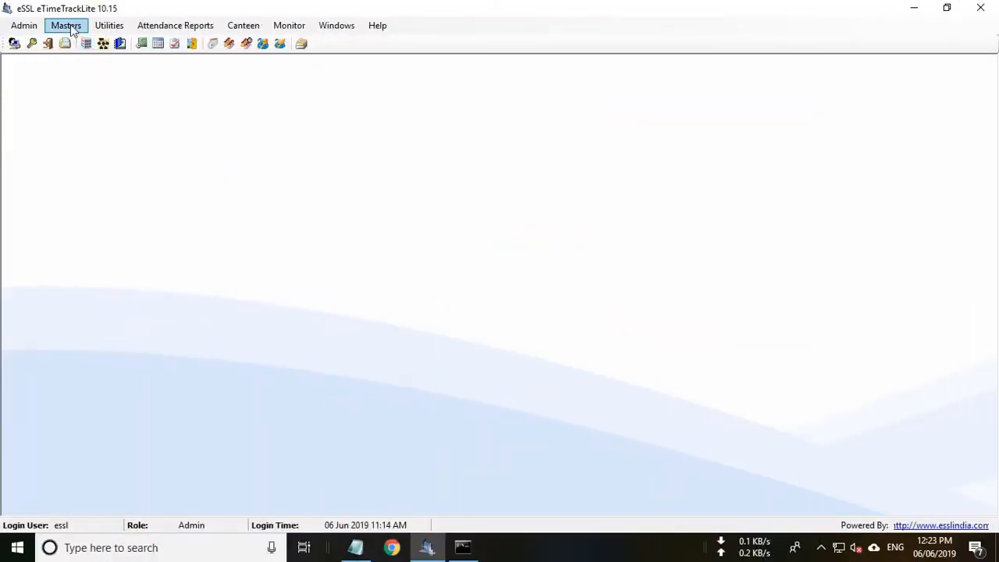
click(67, 26)
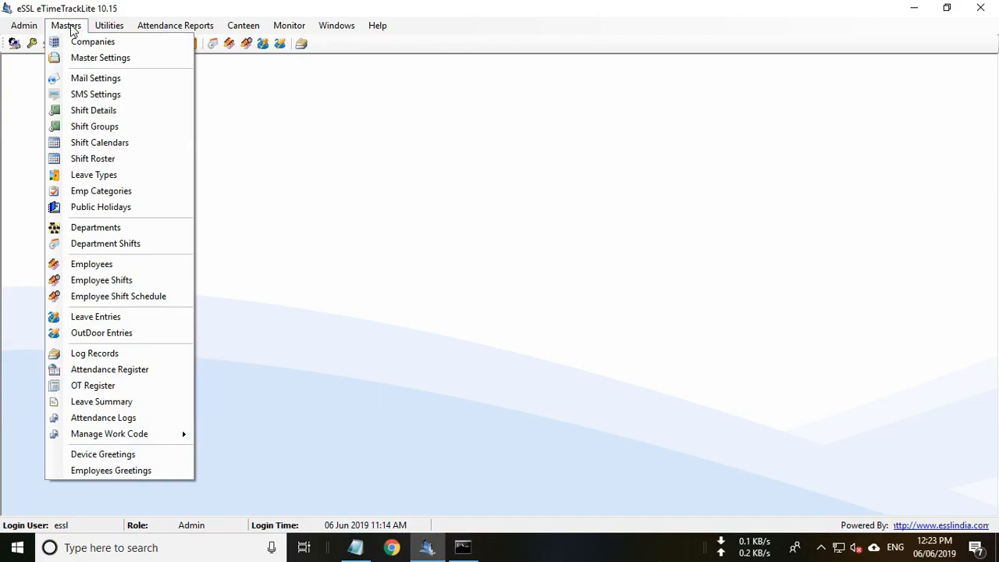
click(84, 112)
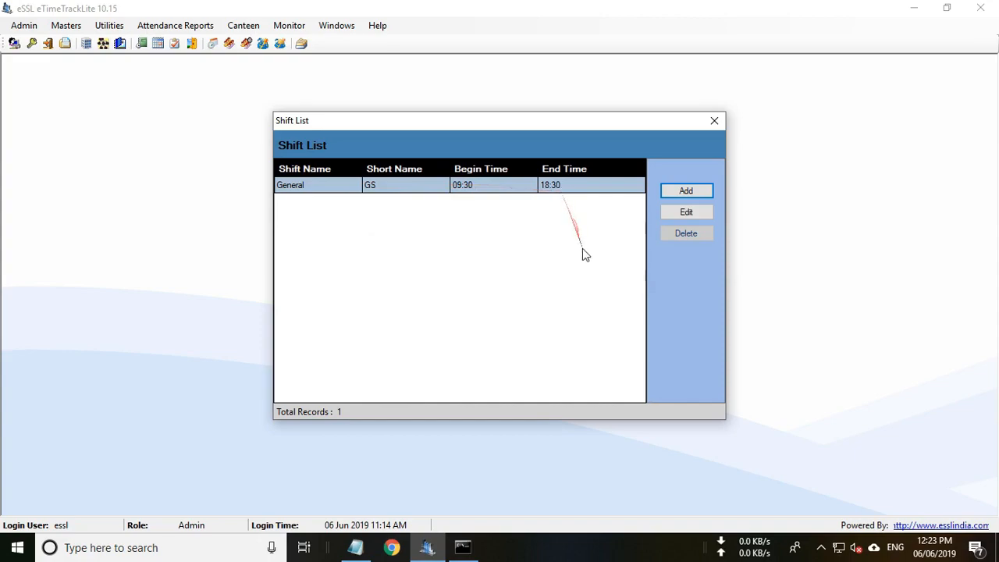
Edit the General shift to begin at 08:00 and end at 16:00.
click(686, 215)
drag(409, 181, 355, 178)
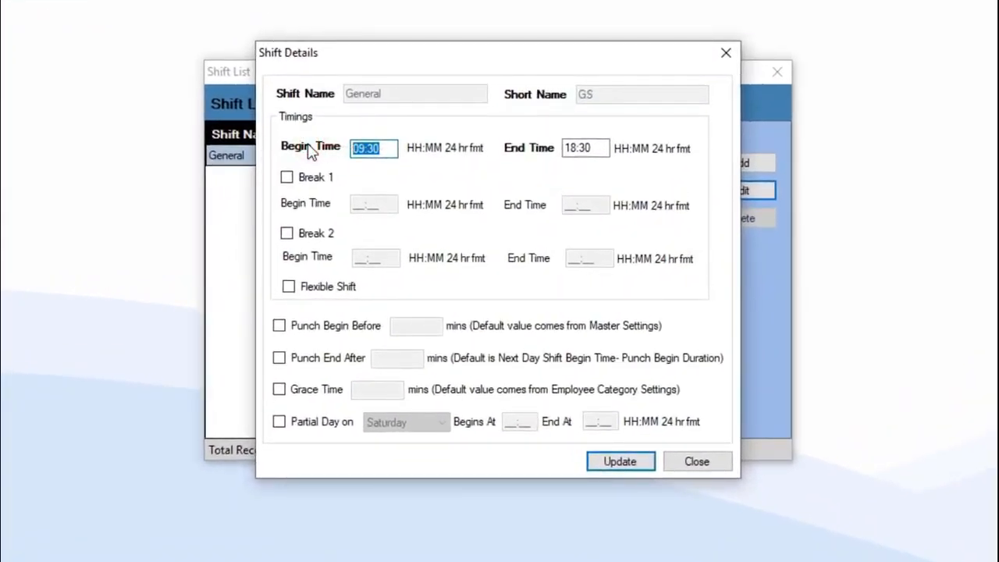
text(0800)
drag(599, 149, 495, 148)
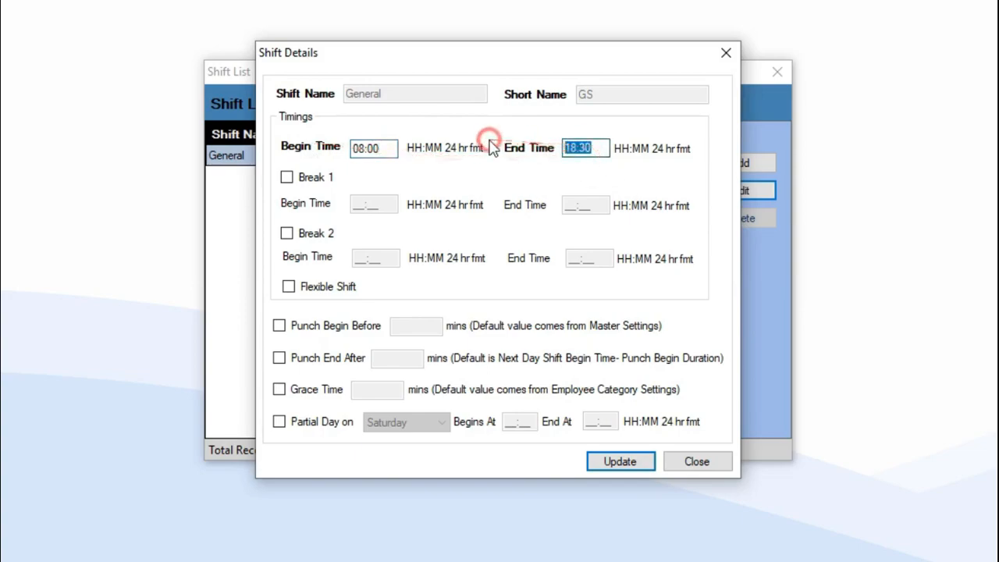
text(1600)
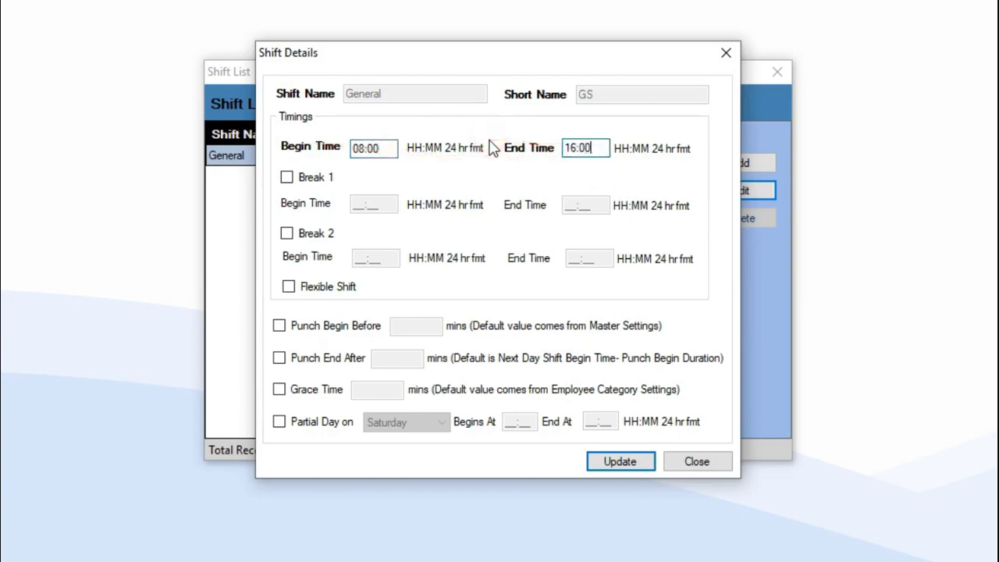
click(381, 149)
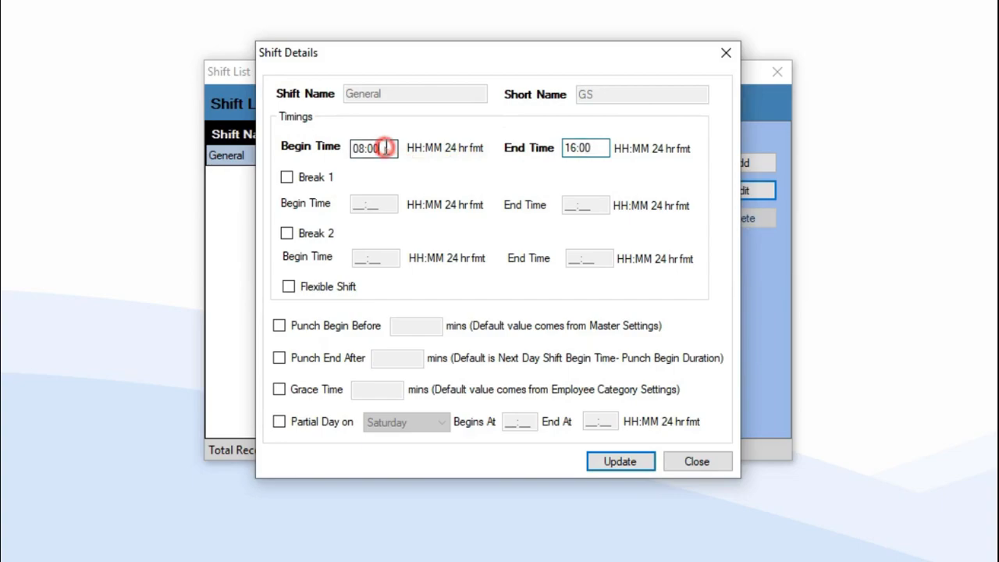
click(600, 154)
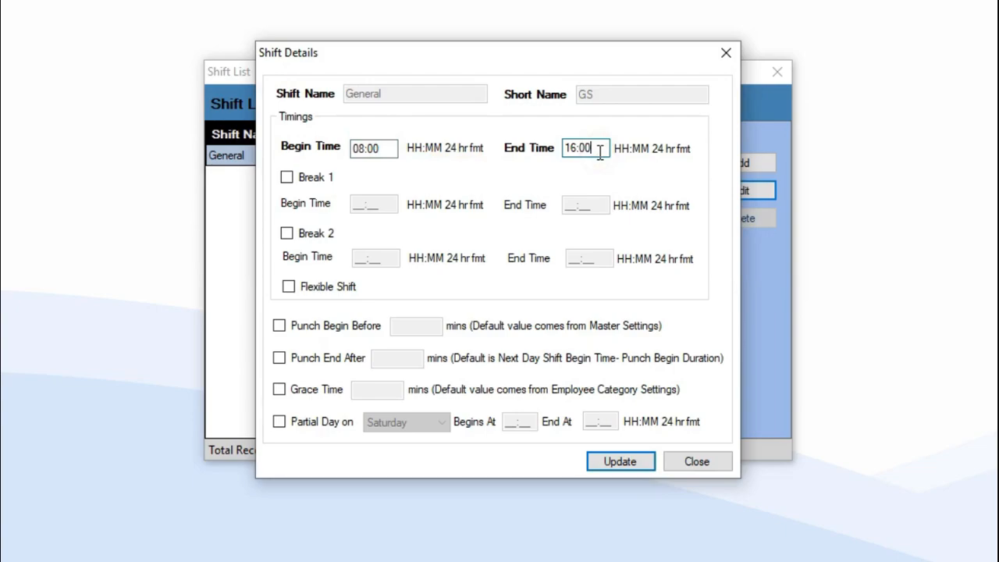
Enable Punch Begin Before with 60 minutes.
click(285, 327)
click(419, 329)
text(60)
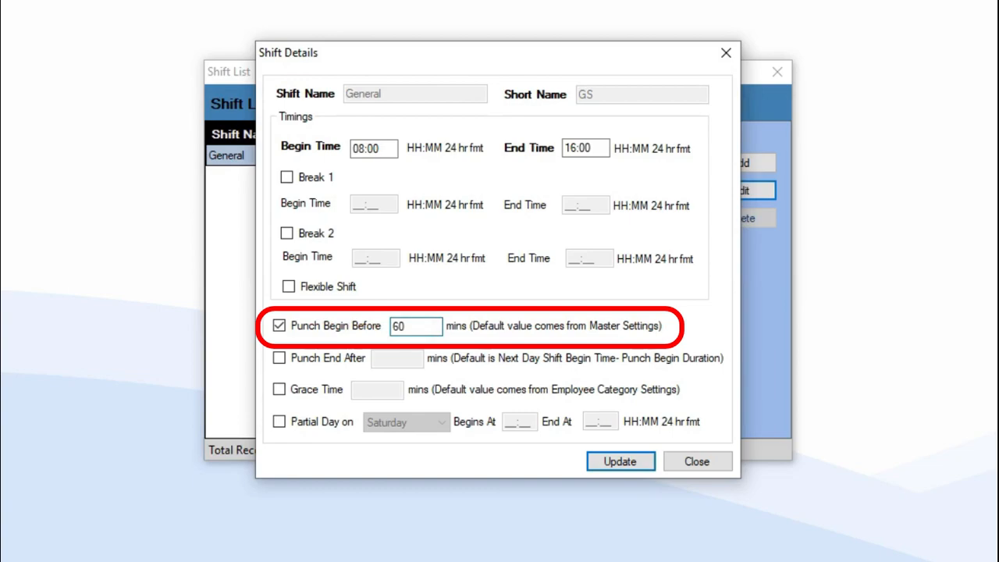
Allow punches up to 240 minutes after the General shift ends, leaving grace time off.
click(280, 357)
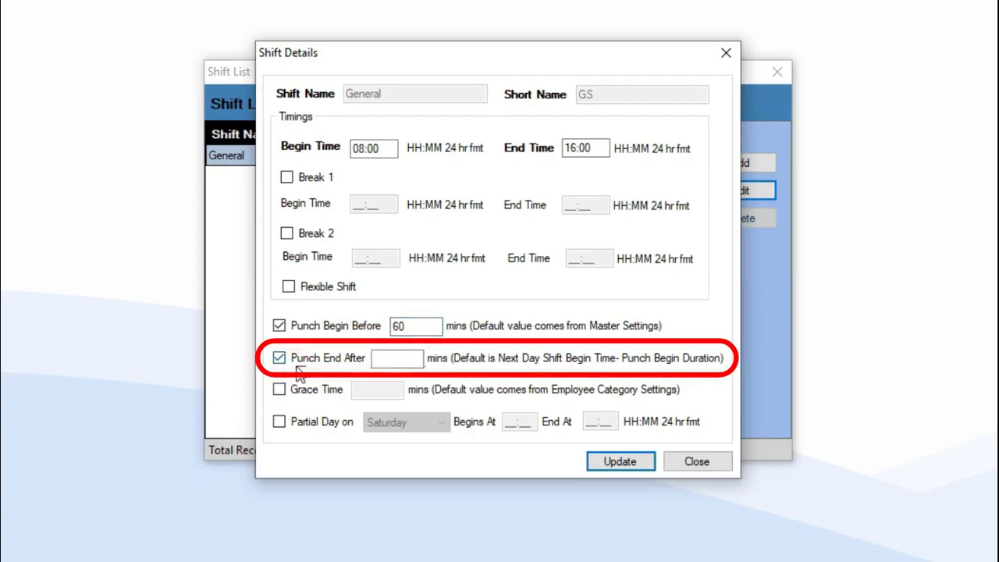
click(394, 359)
text(240)
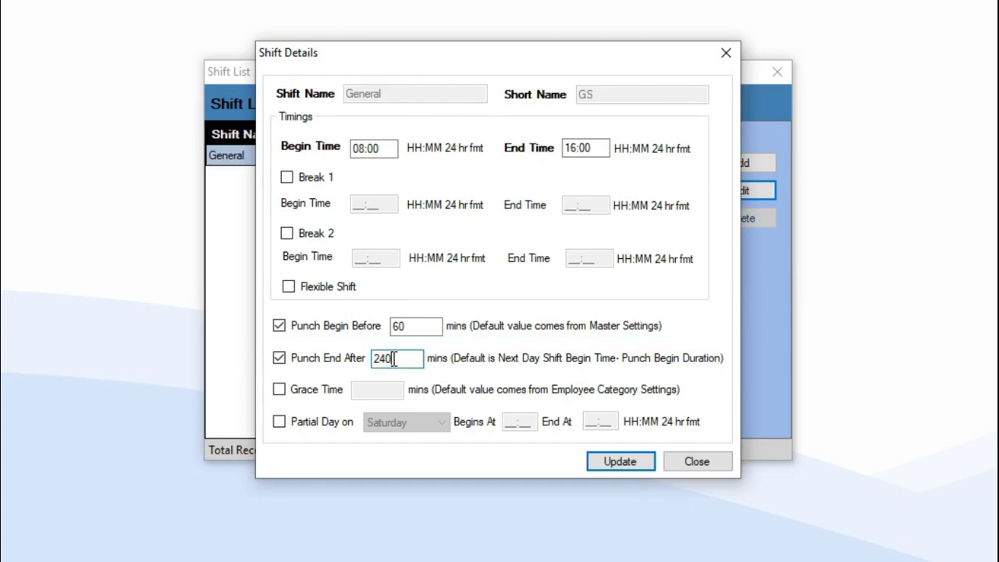
click(279, 390)
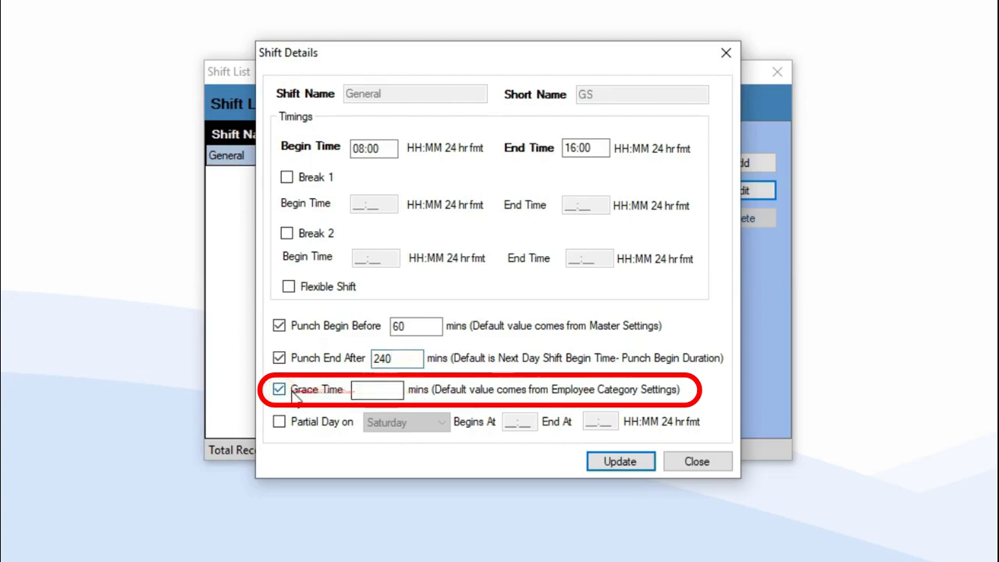
click(281, 390)
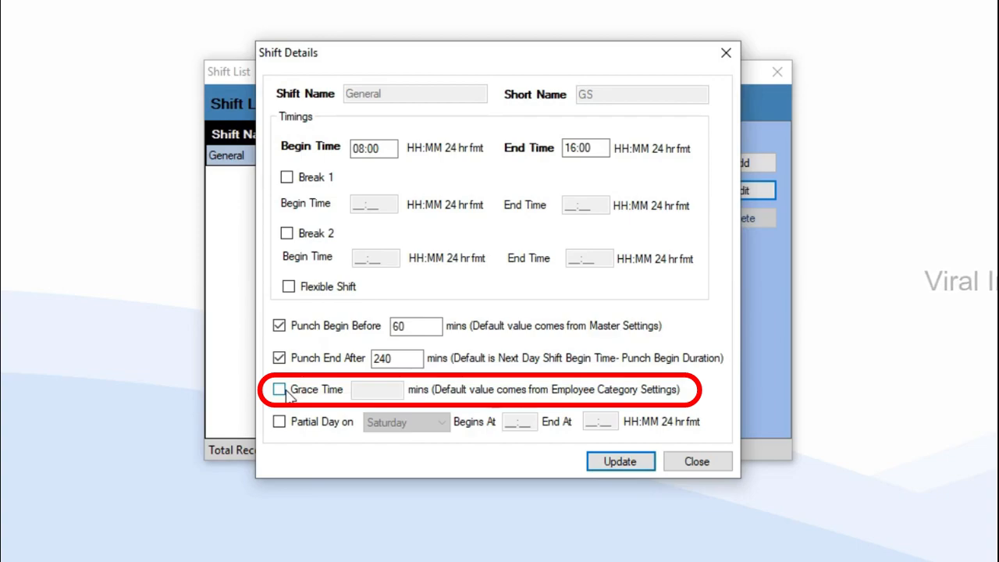
Add a Saturday partial day from 08:00 to 14:00 and update the General shift.
click(280, 422)
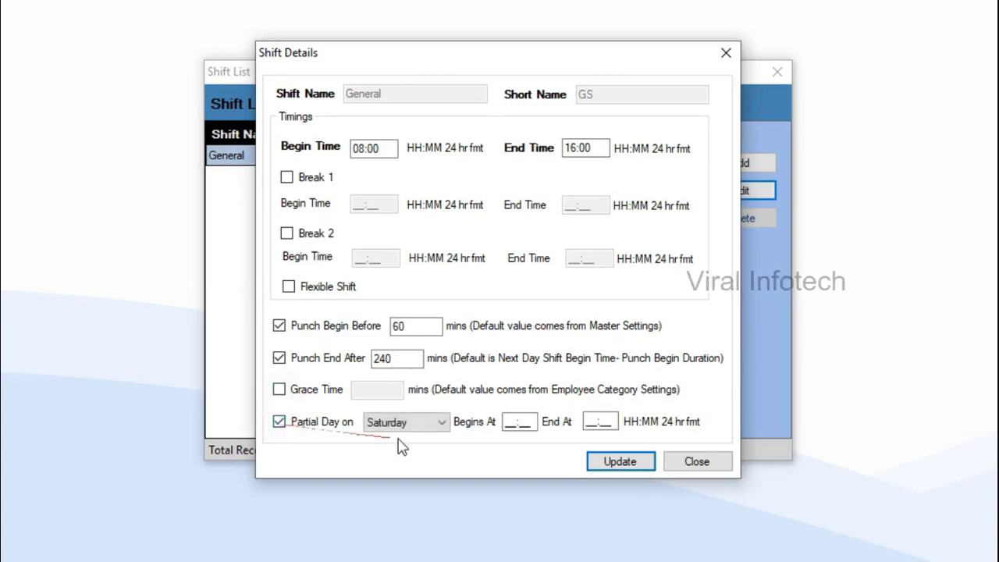
click(425, 422)
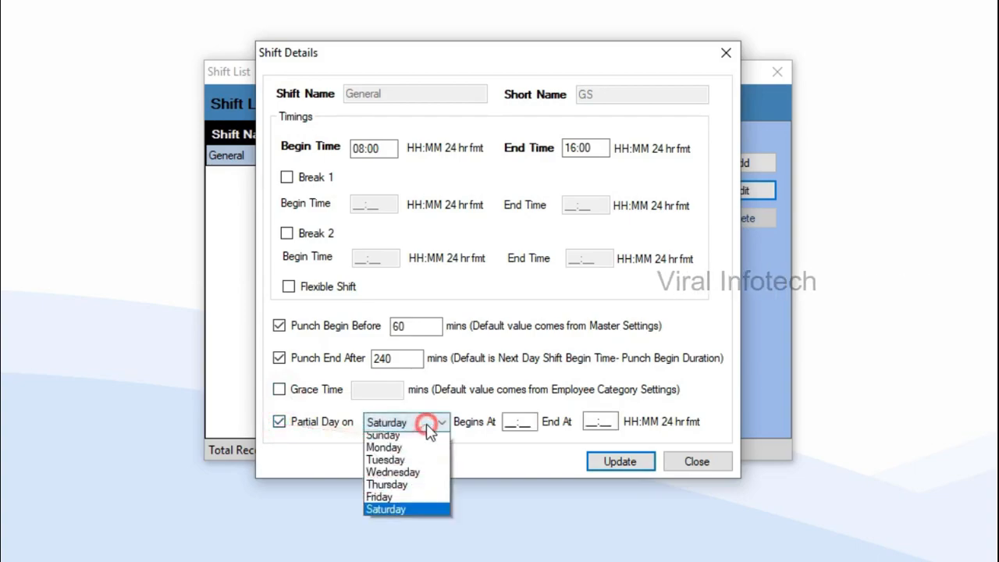
click(390, 515)
drag(517, 421, 487, 421)
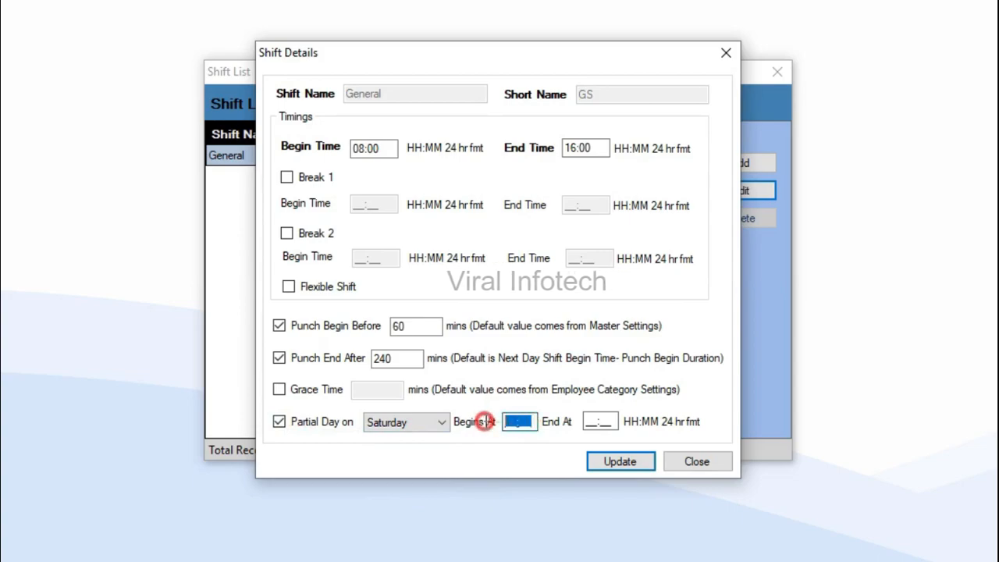
text(08:00)
click(615, 422)
drag(615, 421, 561, 426)
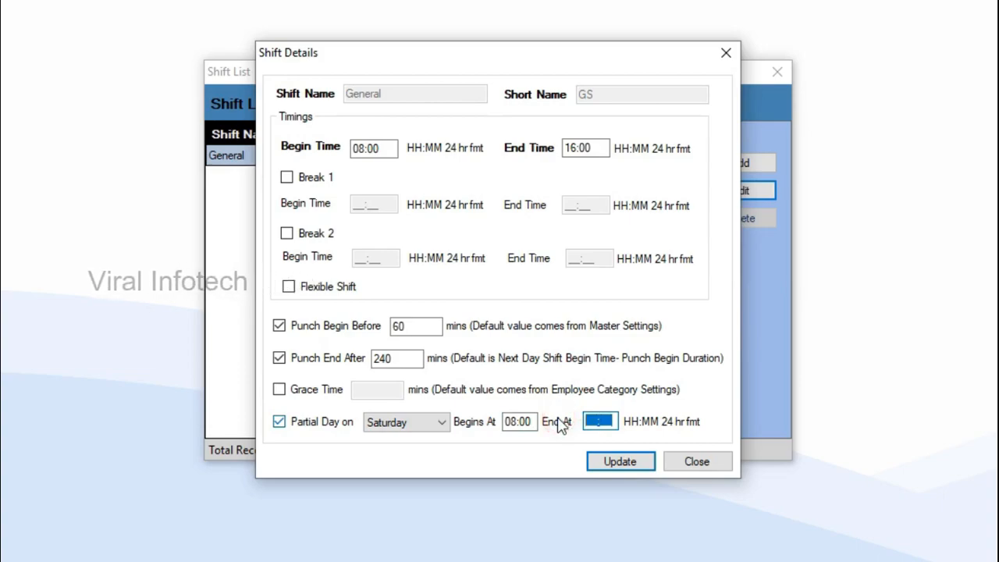
text(1400)
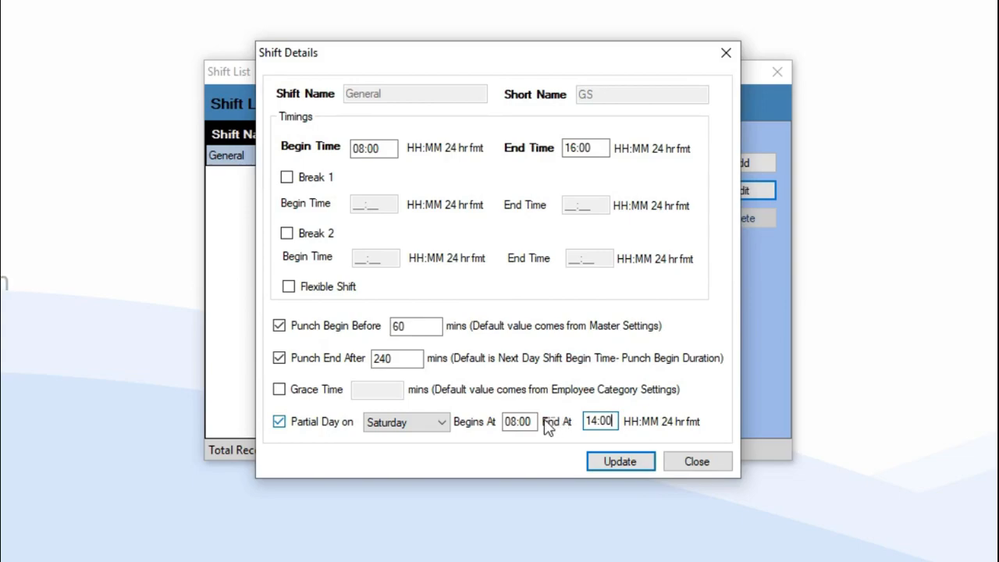
click(622, 462)
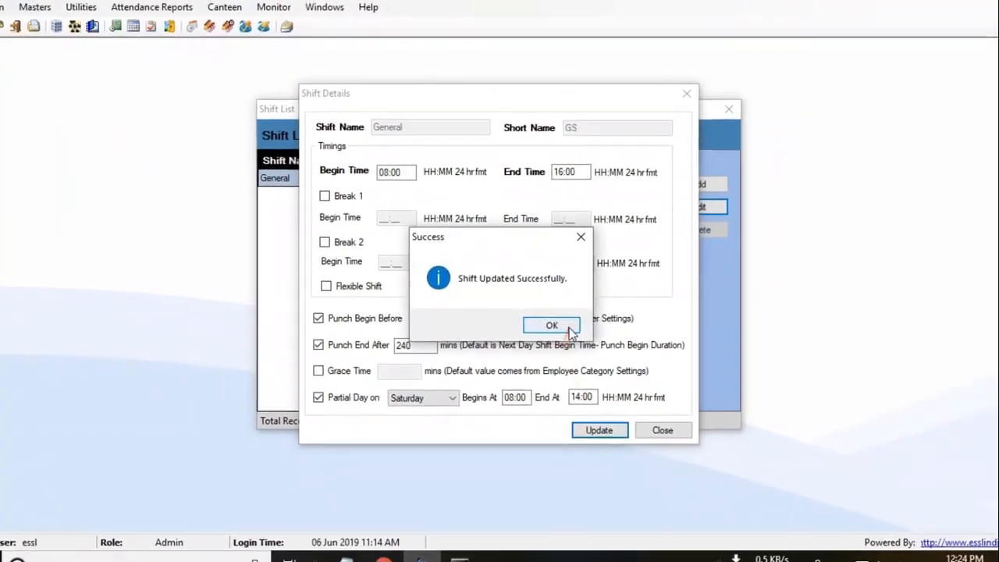
click(570, 330)
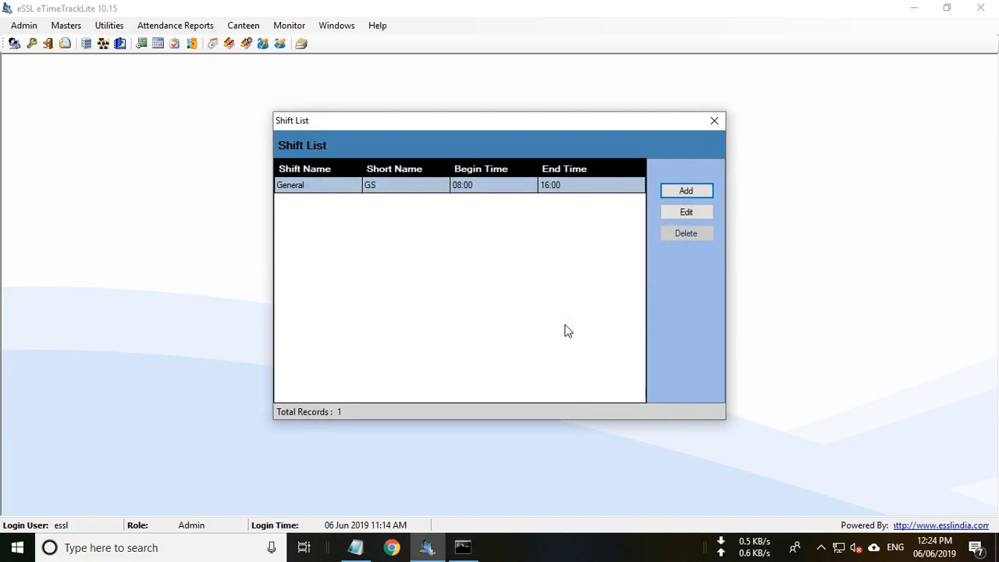
Start a new shift named Evening Shift (ES) running 16:00–22:00.
click(686, 191)
click(395, 139)
text(Evening)
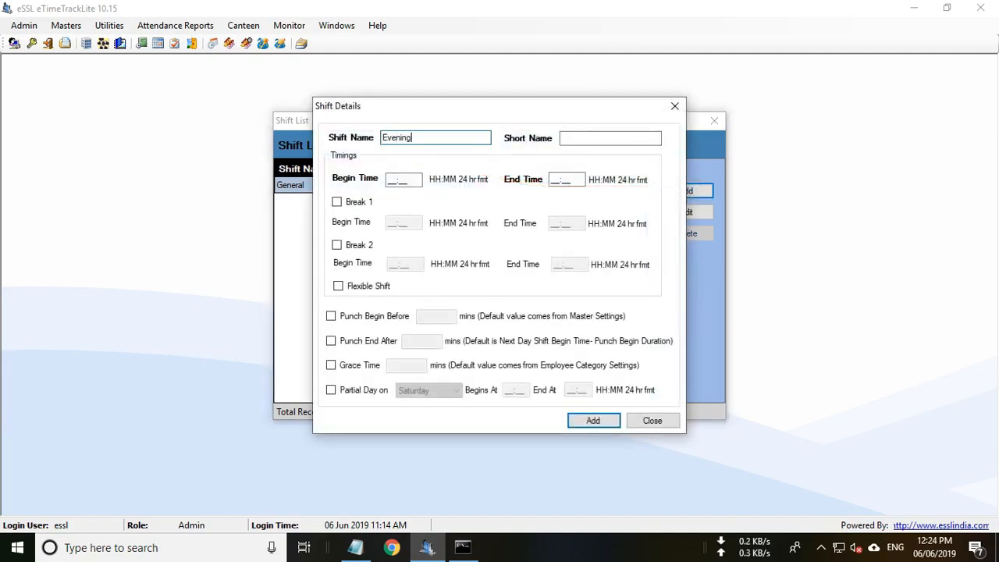
text( Shift)
click(573, 138)
text(ES)
click(403, 183)
text(1600)
click(511, 180)
text(2200)
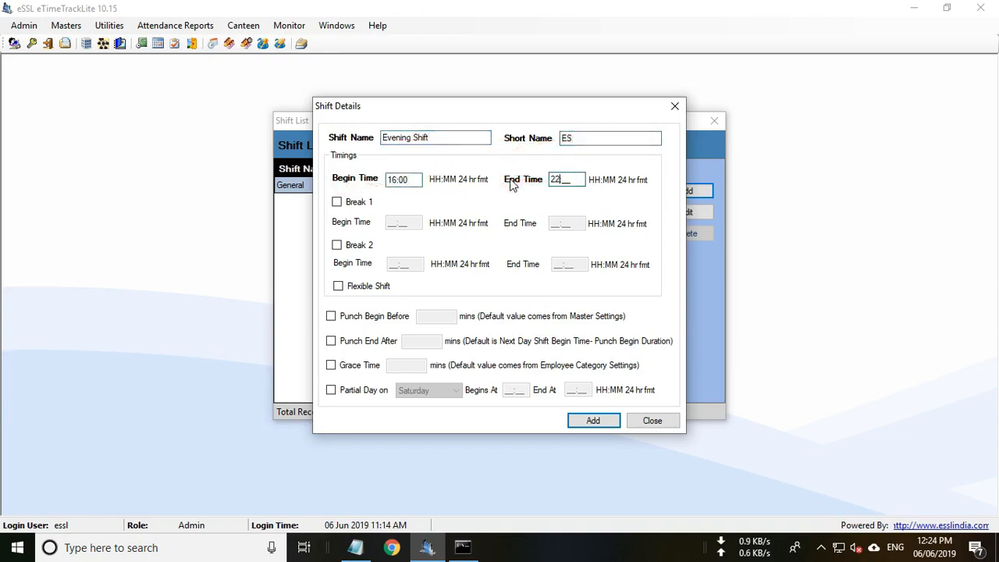
Give Evening Shift 60-minute punch-begin and 240-minute punch-end windows and add it.
click(330, 316)
click(433, 316)
text(60)
click(331, 341)
click(422, 341)
text(240)
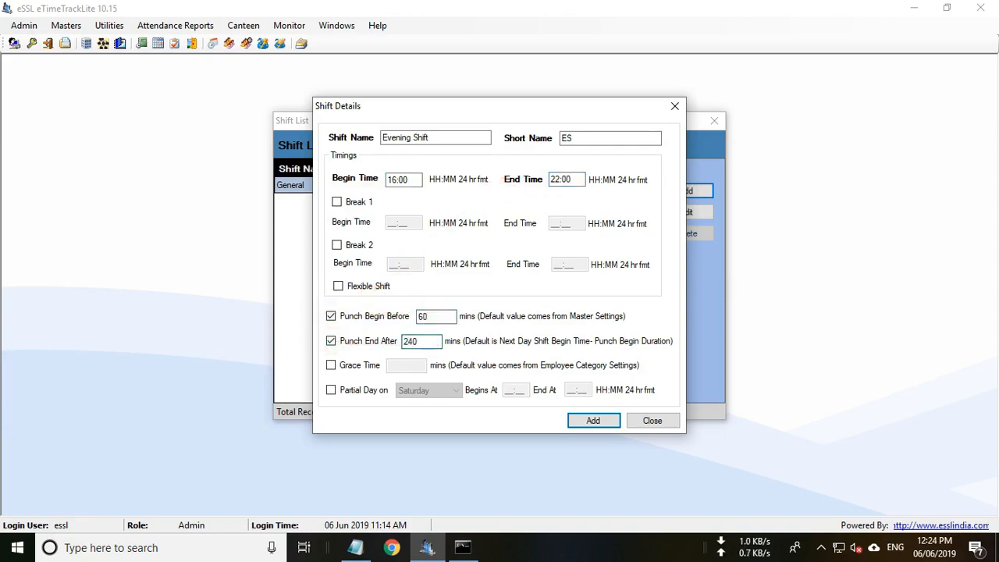
click(594, 422)
click(563, 323)
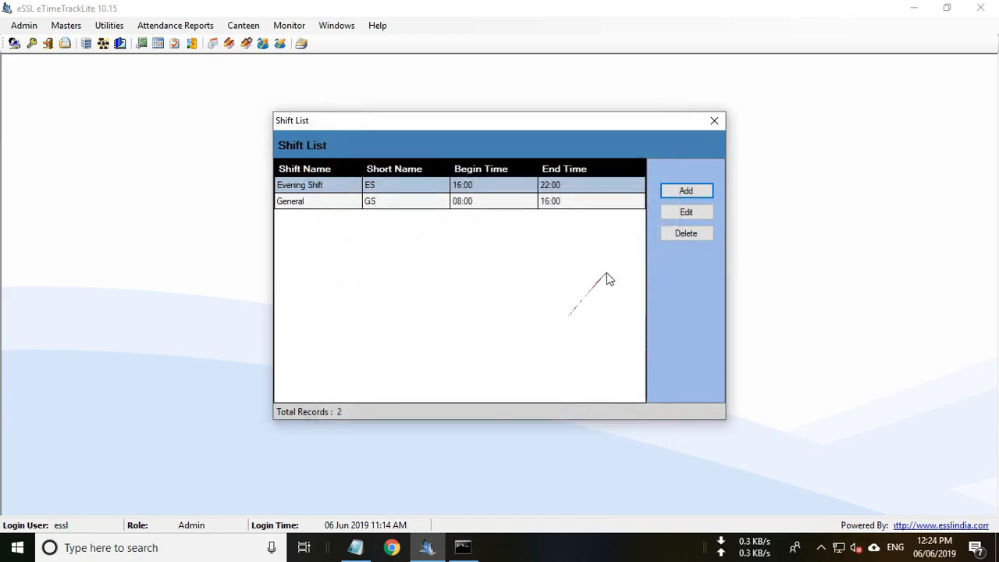
Start another new shift named Night Shift (NTS) running 22:00–06:00.
click(687, 191)
click(423, 139)
text(N)
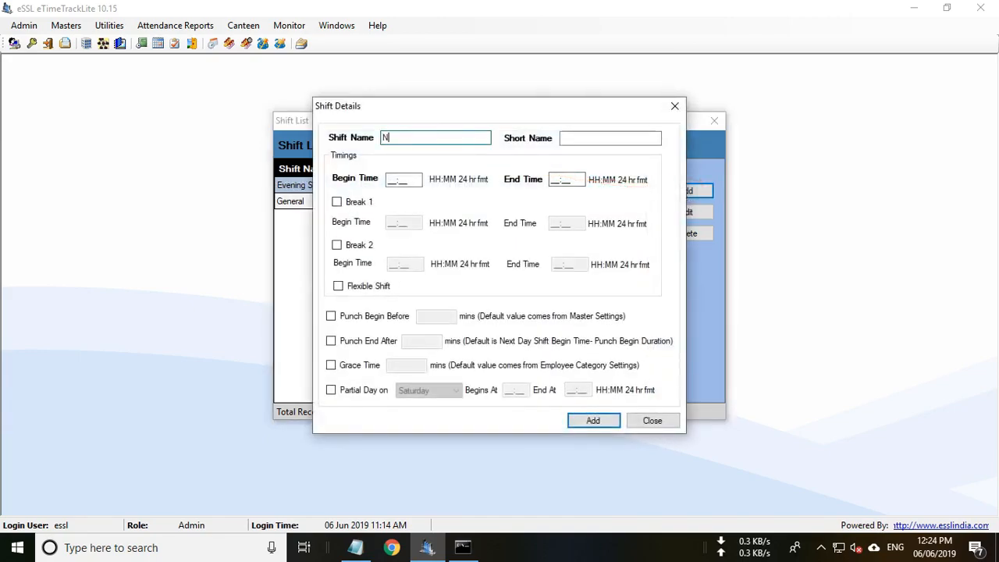
text(ight Shift)
click(578, 138)
text(NTS)
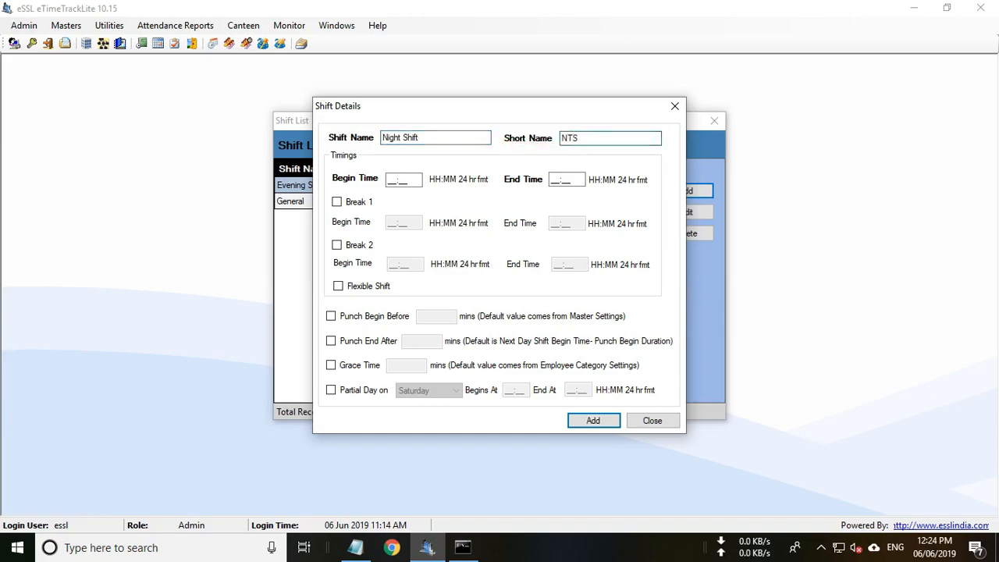
drag(414, 181, 362, 180)
text(2200)
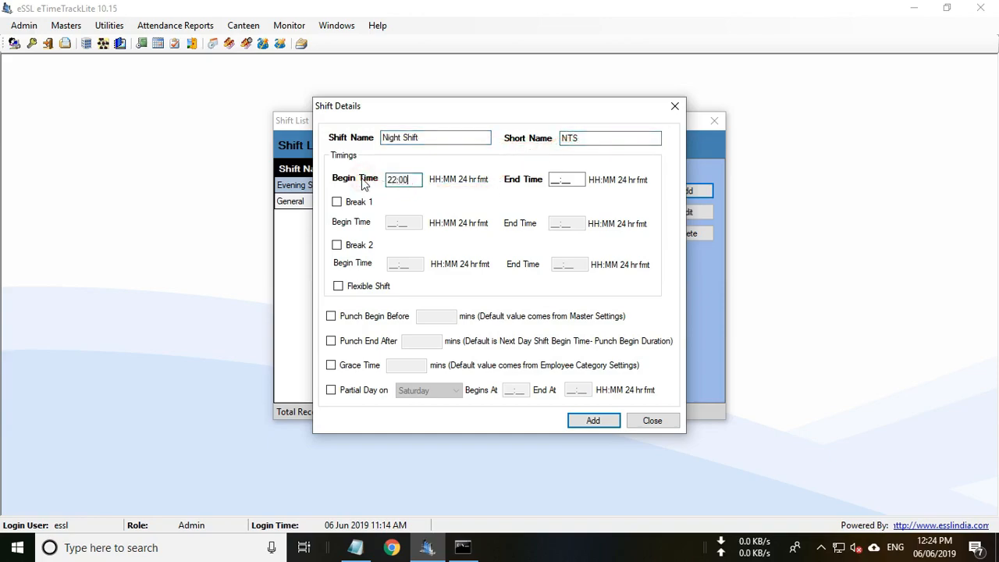
drag(581, 181, 556, 180)
text(0600)
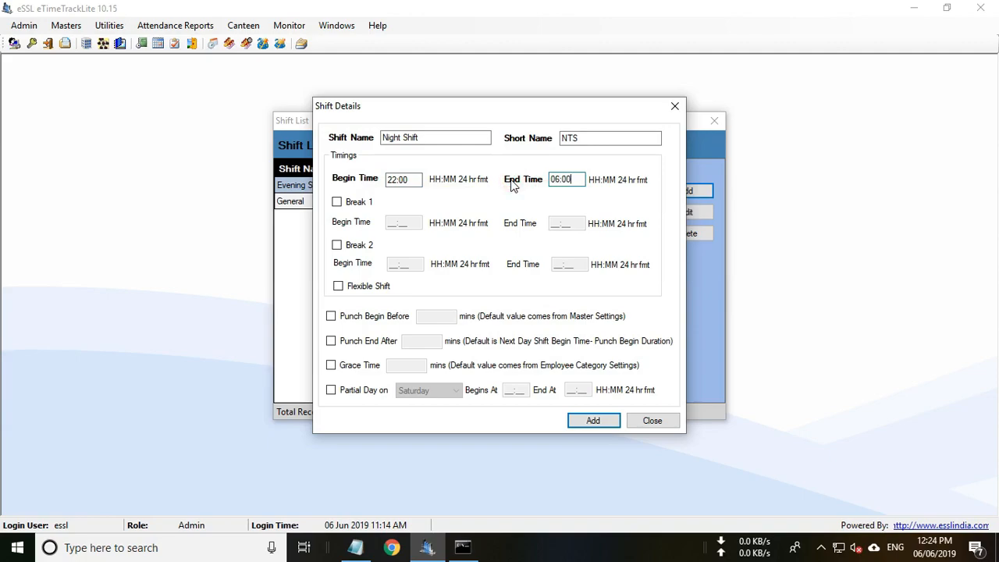
Give Night Shift 60/240-minute punch windows, add it, and sort shifts by begin time.
click(331, 316)
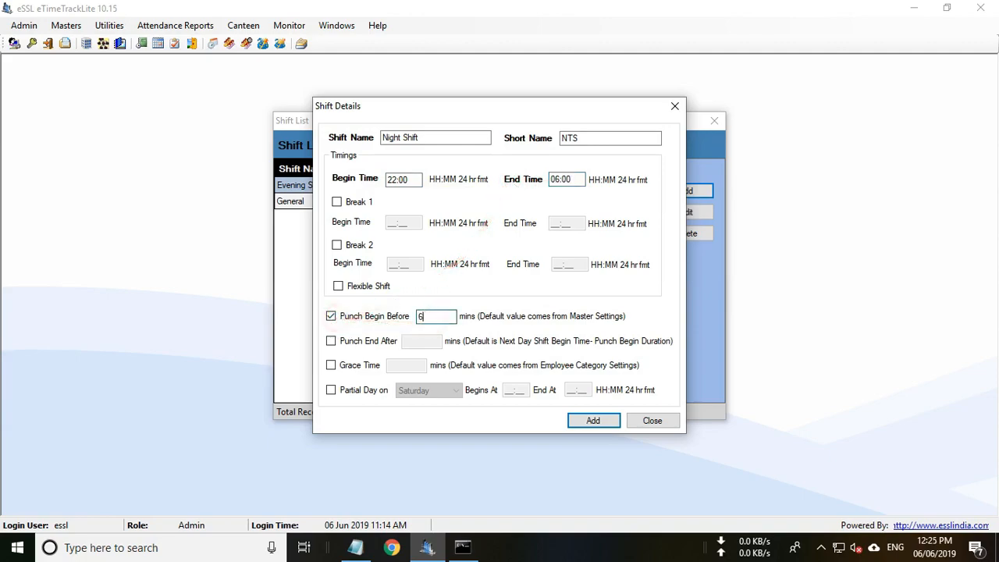
click(331, 341)
click(429, 341)
text(240)
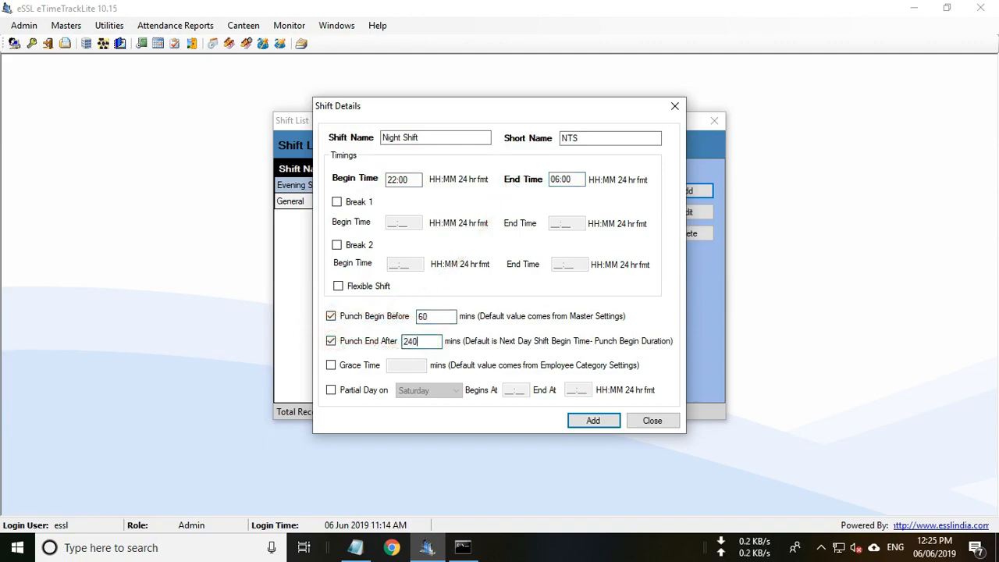
click(416, 180)
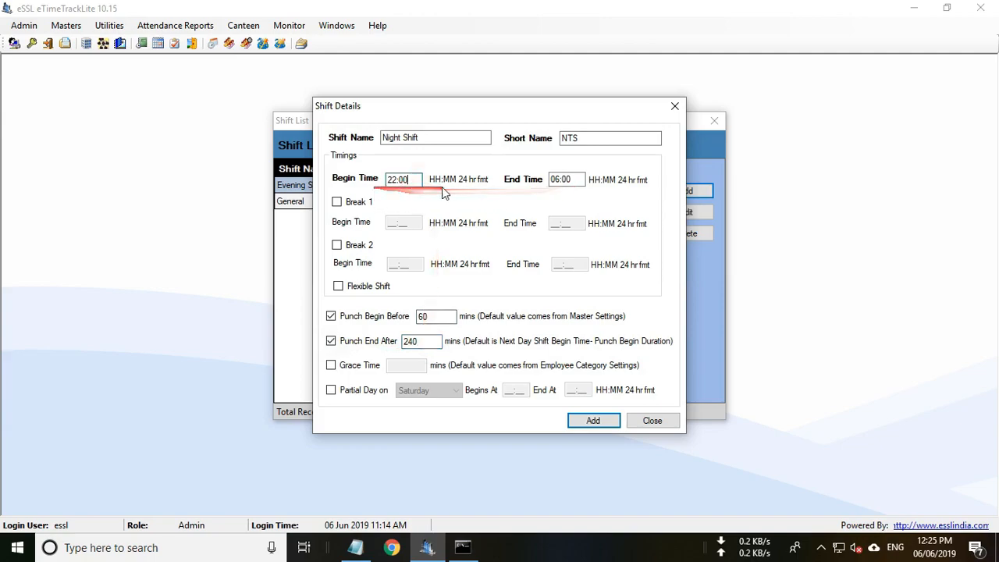
click(593, 422)
click(555, 326)
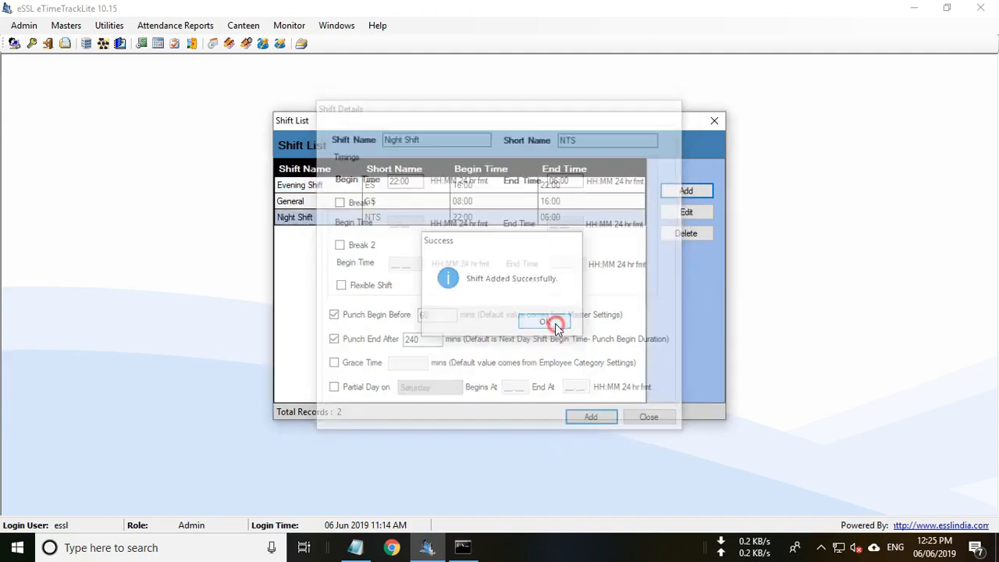
click(483, 168)
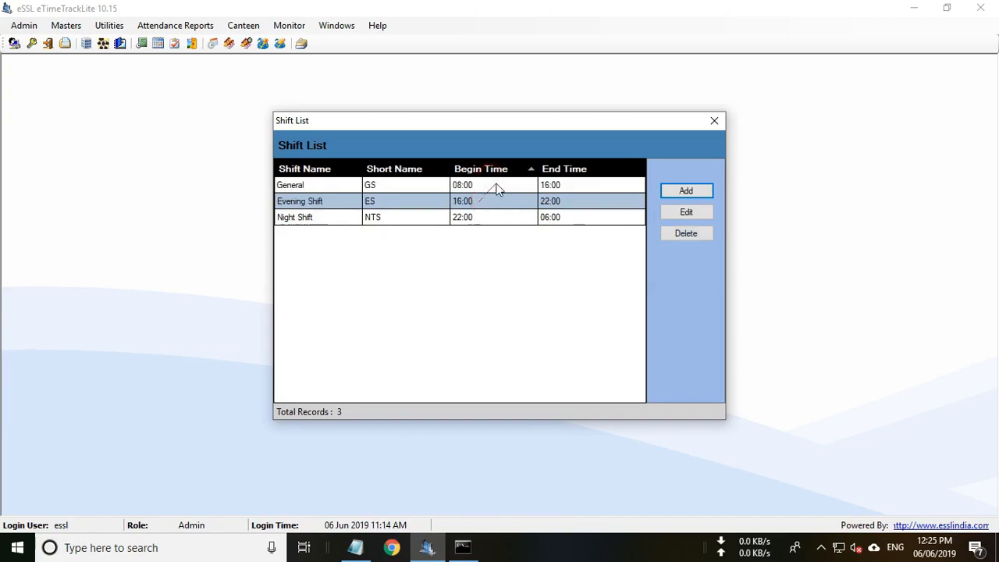
click(485, 168)
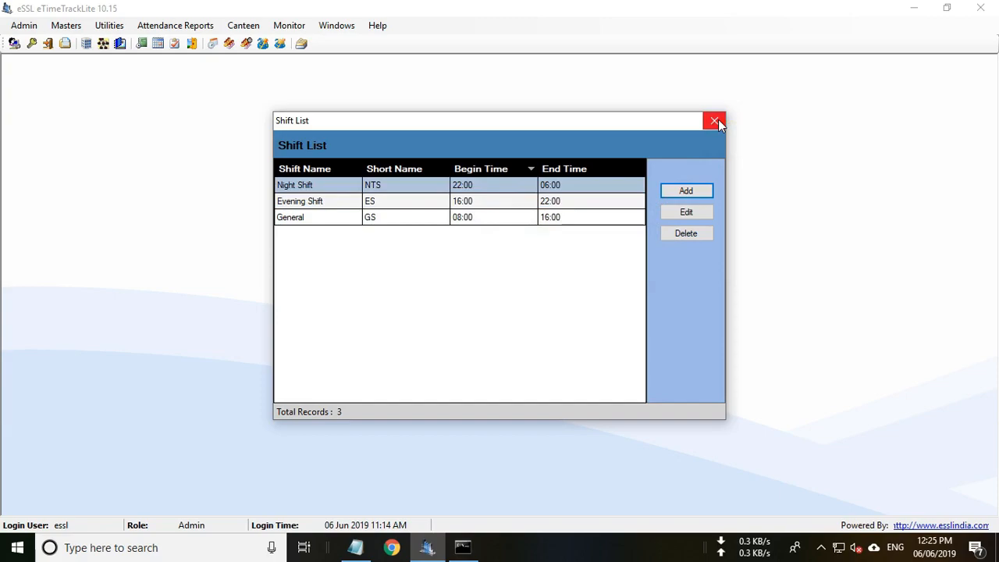
Close the Shift List and set Master Settings to use Auto Shift when no shift is assigned.
click(715, 121)
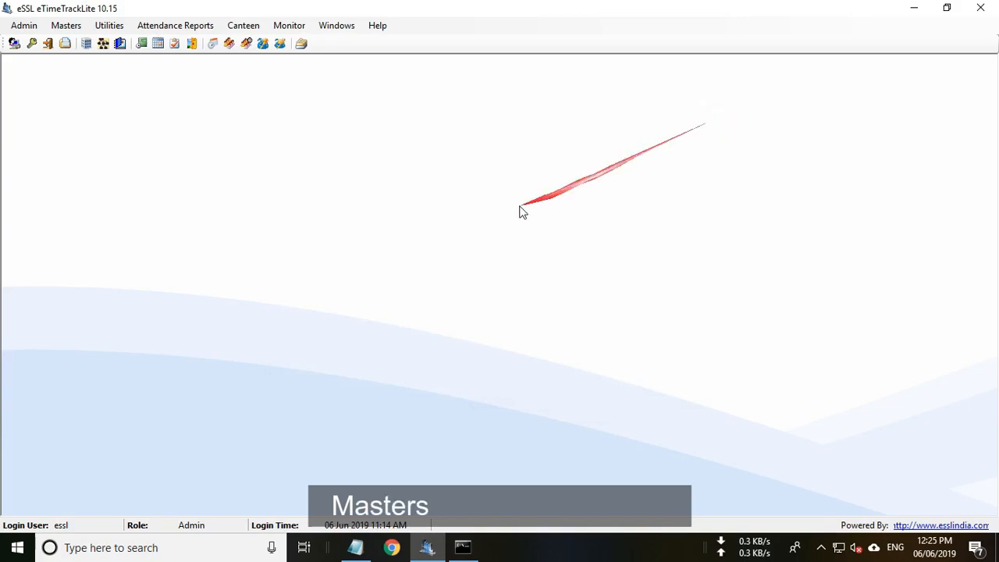
click(67, 26)
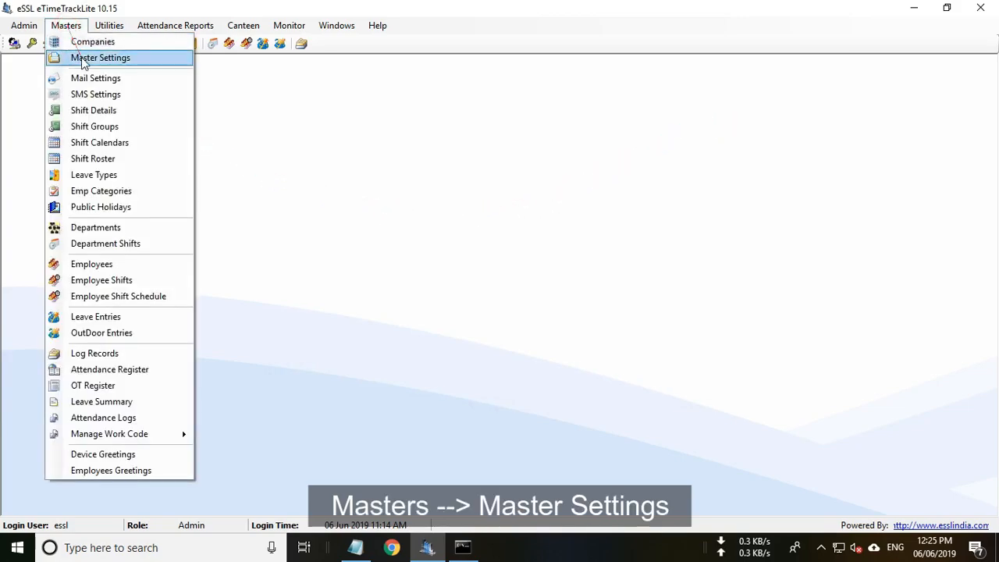
click(85, 59)
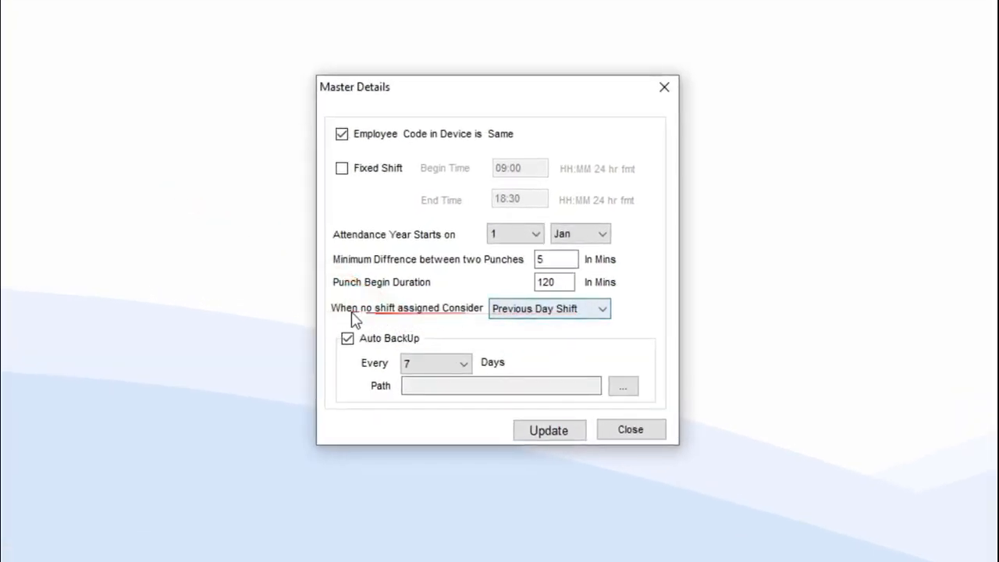
click(524, 316)
click(530, 344)
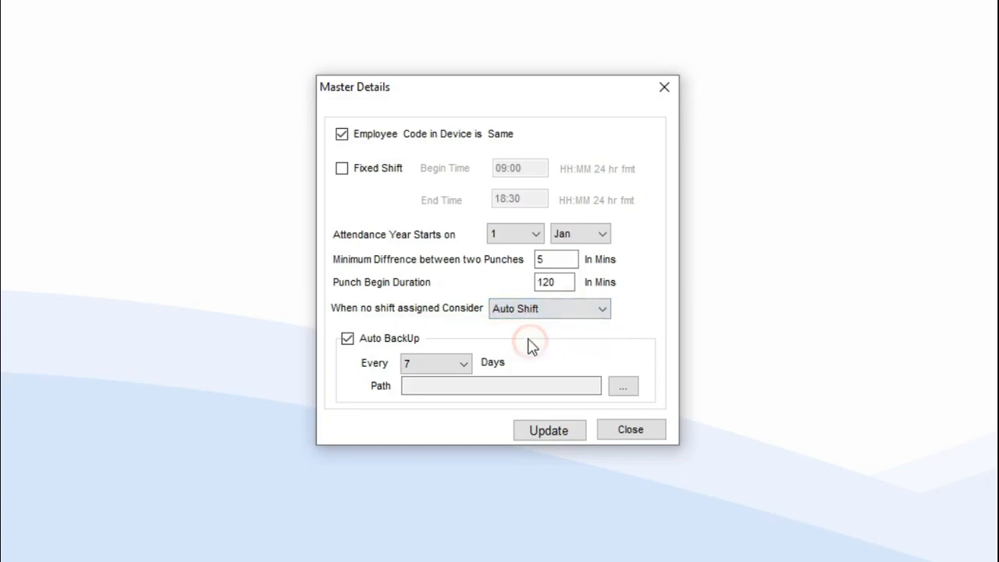
click(554, 435)
click(584, 333)
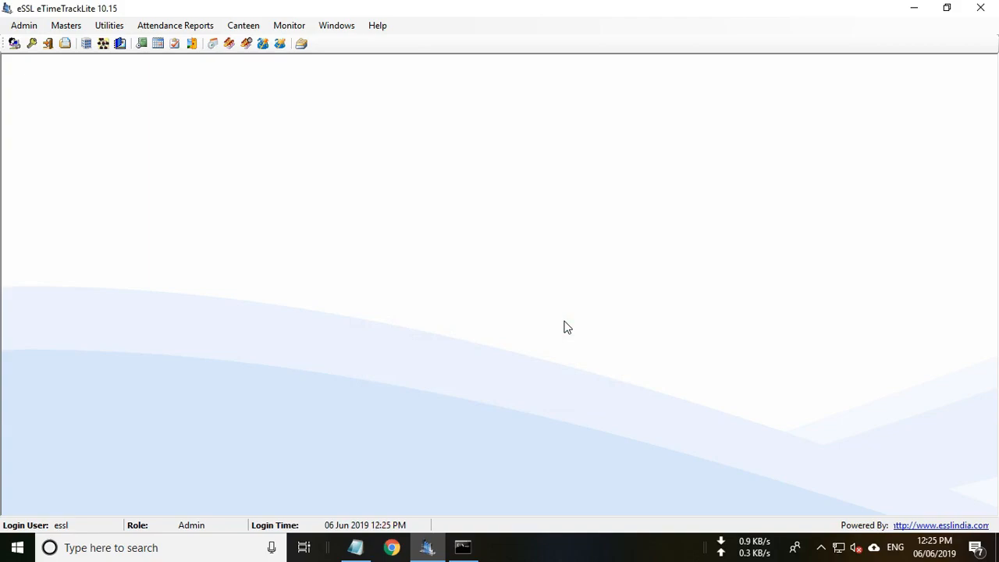
In Employee Shifts, assign the GS shift to employee 2 for 01–30 Jun 2019.
click(75, 33)
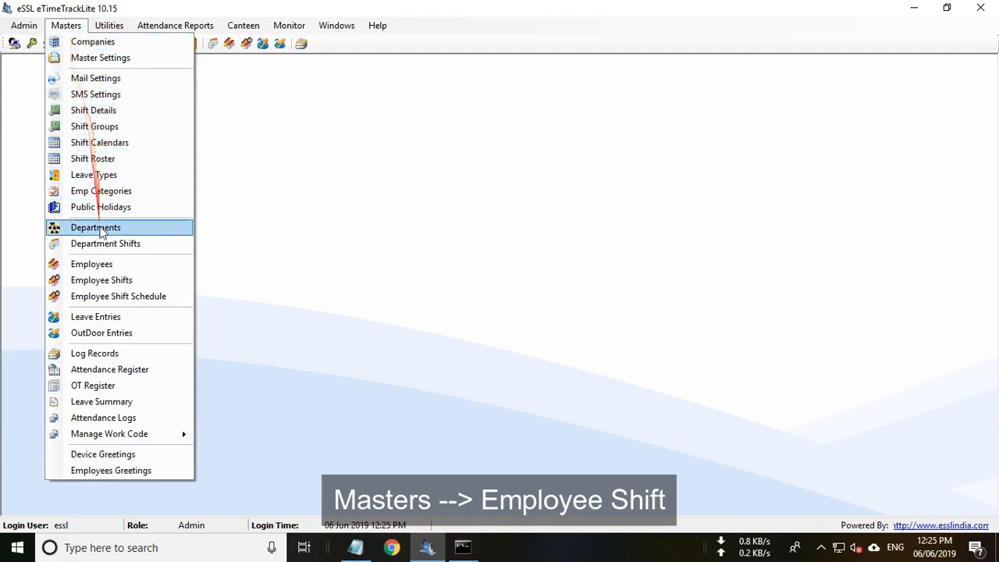
click(114, 282)
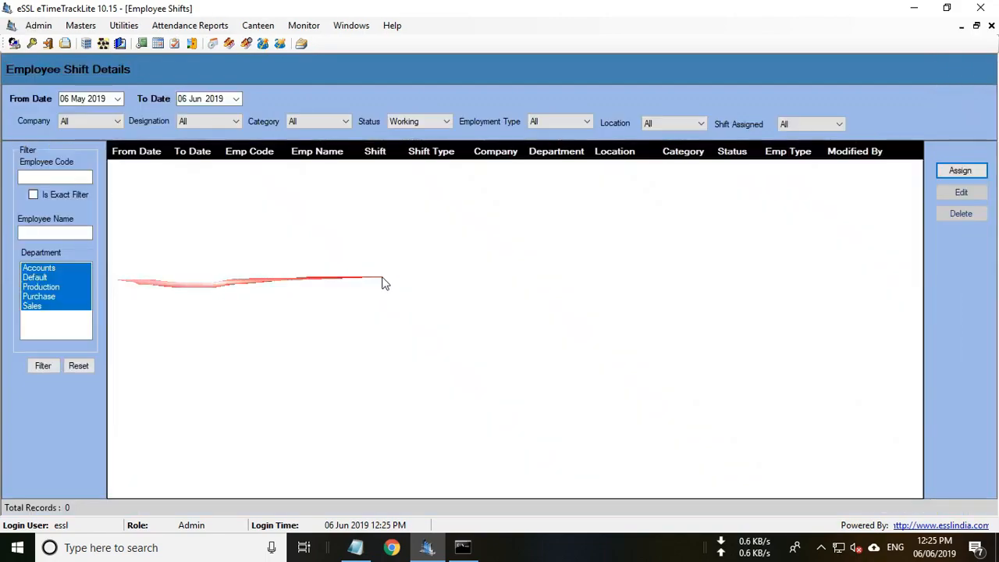
click(954, 174)
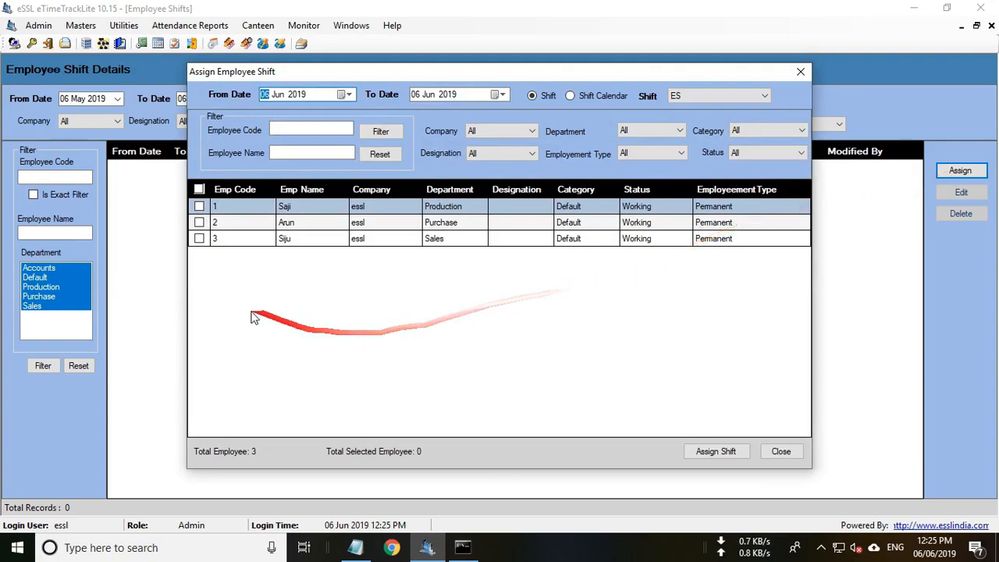
click(199, 223)
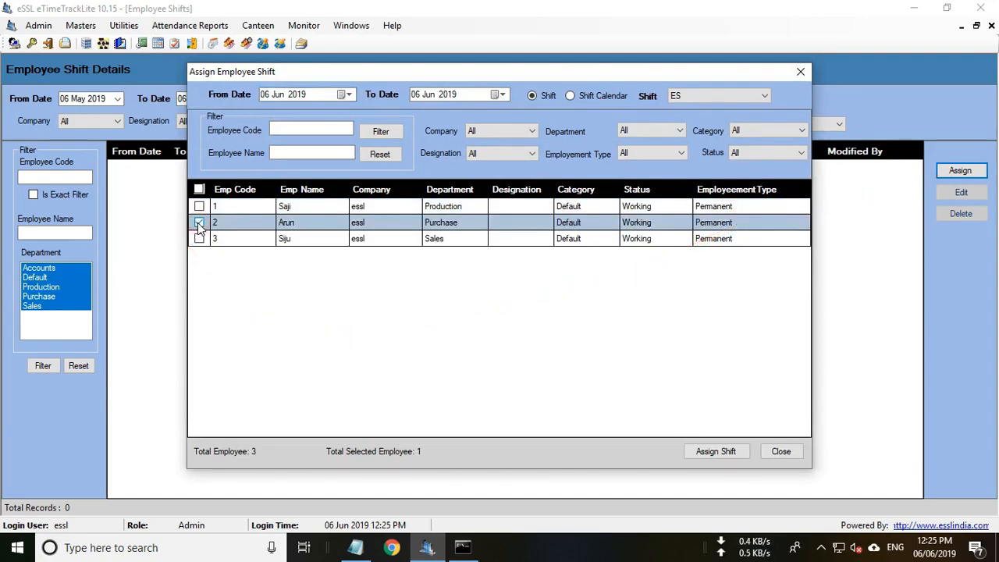
click(347, 94)
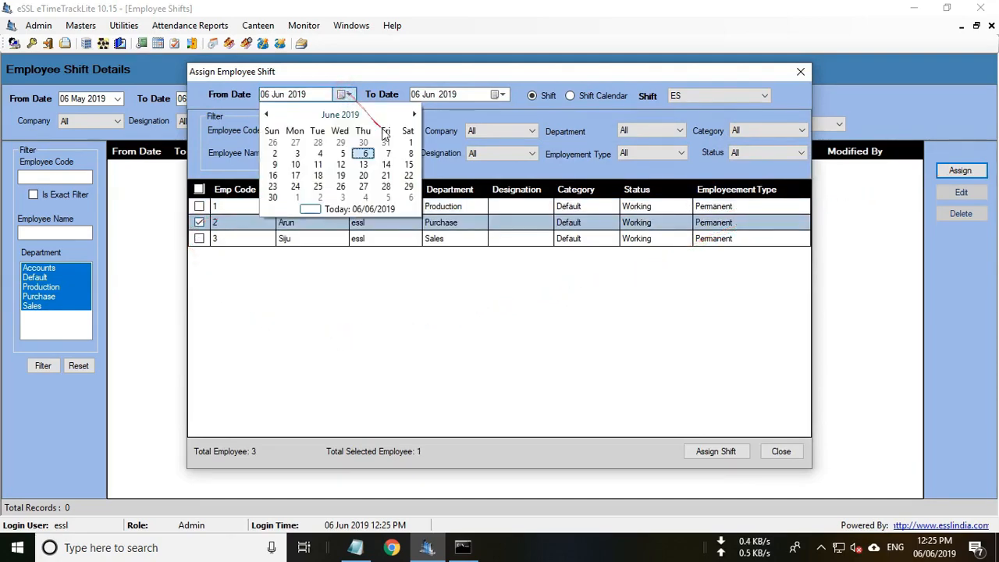
click(406, 139)
click(502, 94)
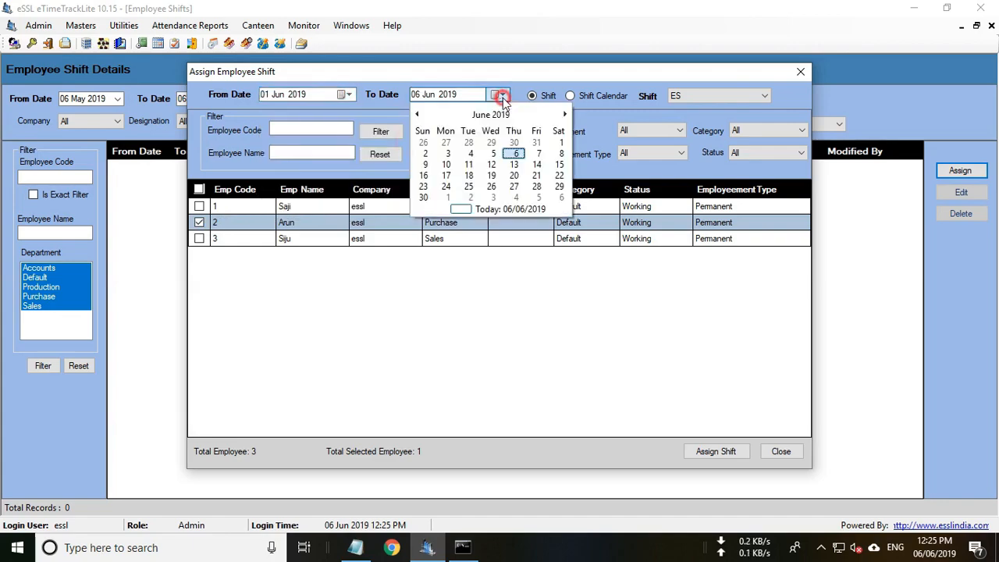
click(426, 199)
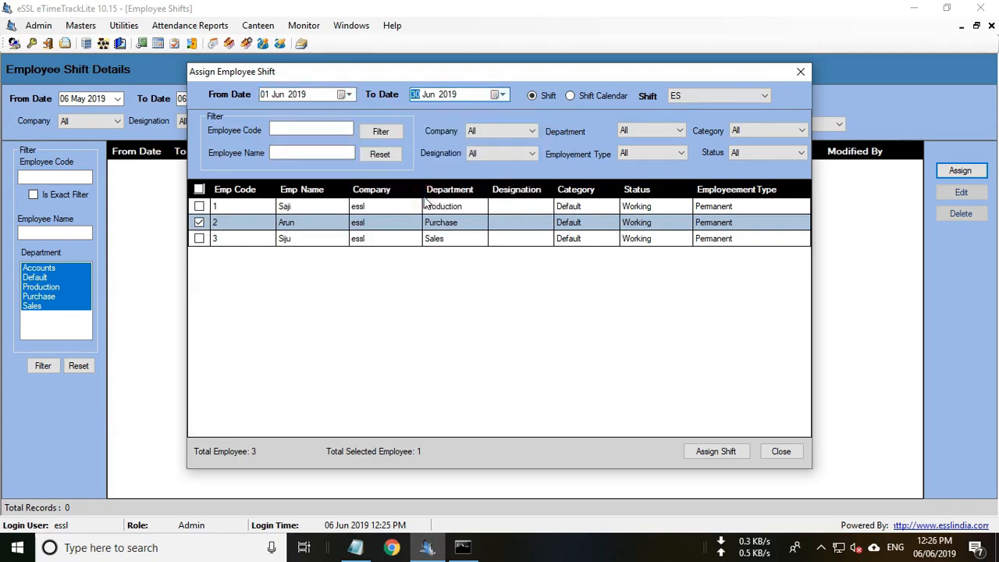
click(704, 95)
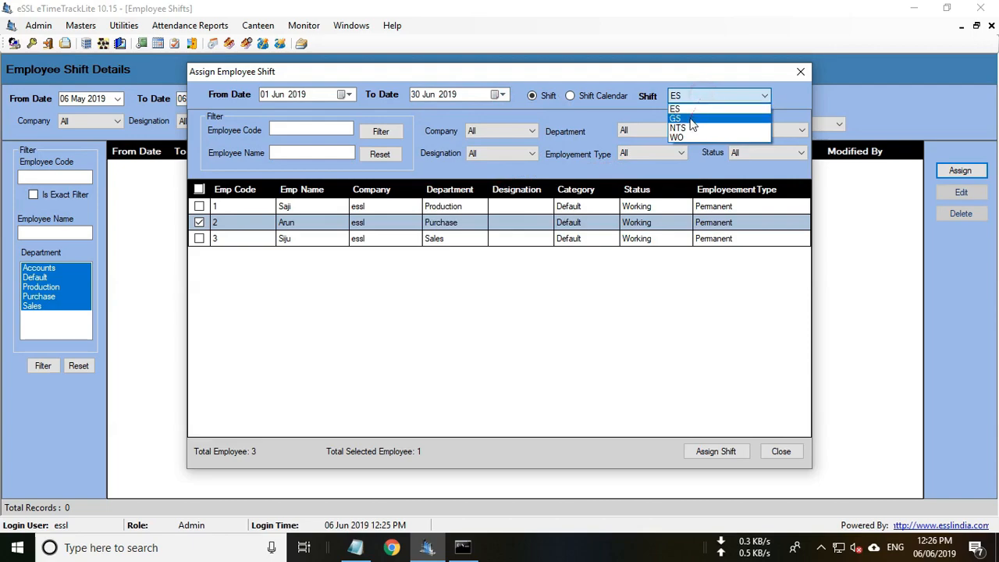
click(690, 122)
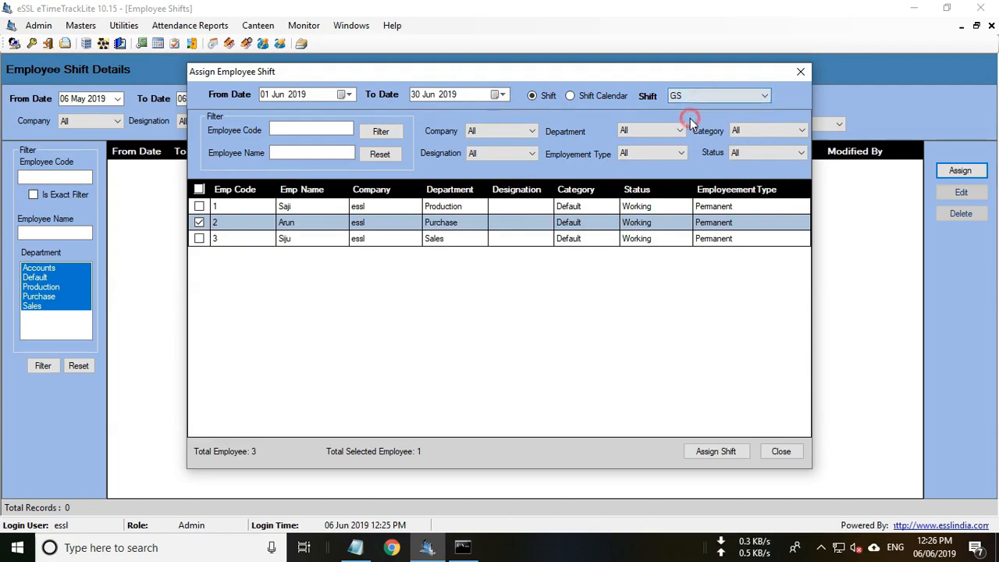
click(713, 452)
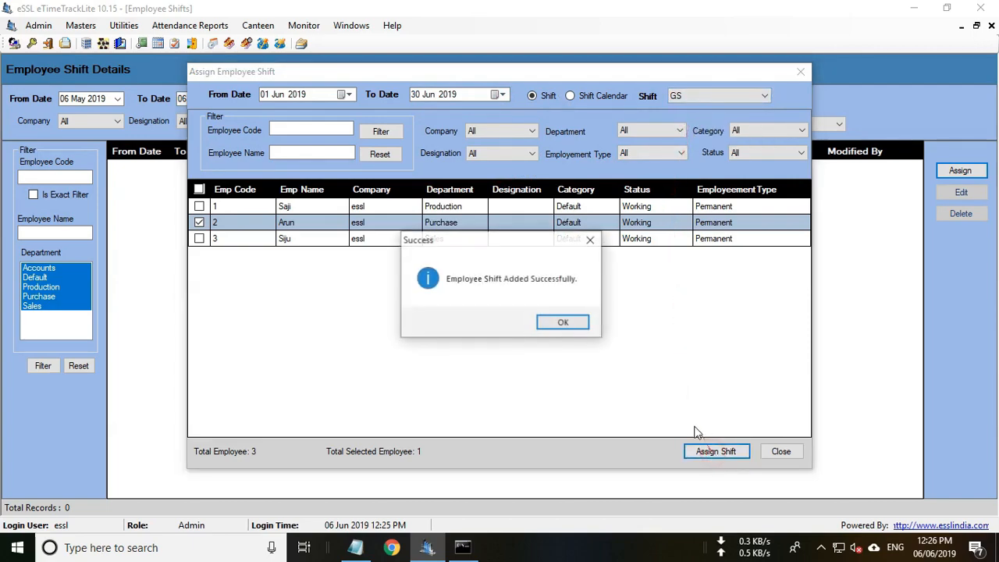
click(563, 323)
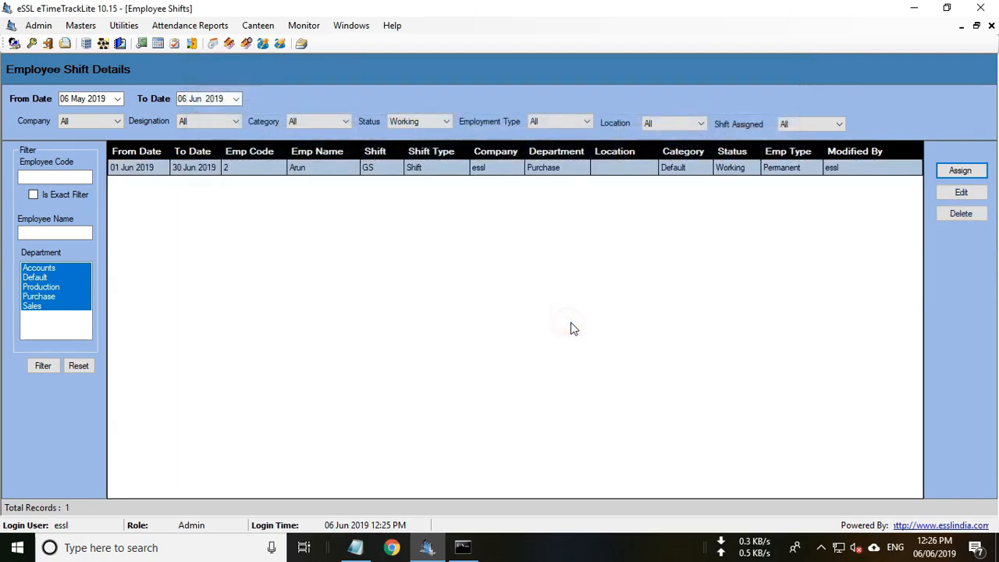
Assign employee 3 the NTS shift from 01 Jun 2019 to 06 Jun 2050, then close Employee Shifts.
click(960, 170)
click(199, 238)
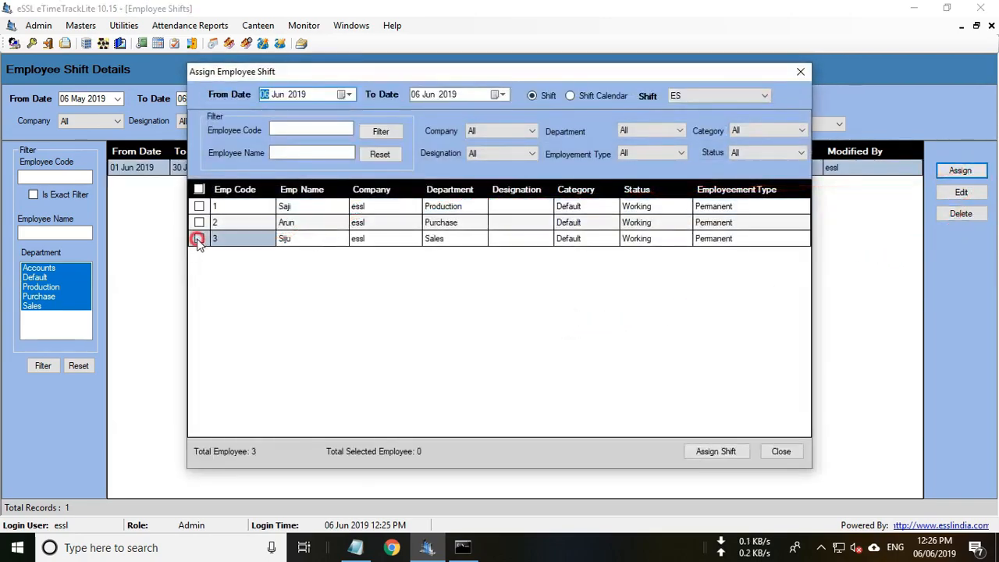
click(342, 94)
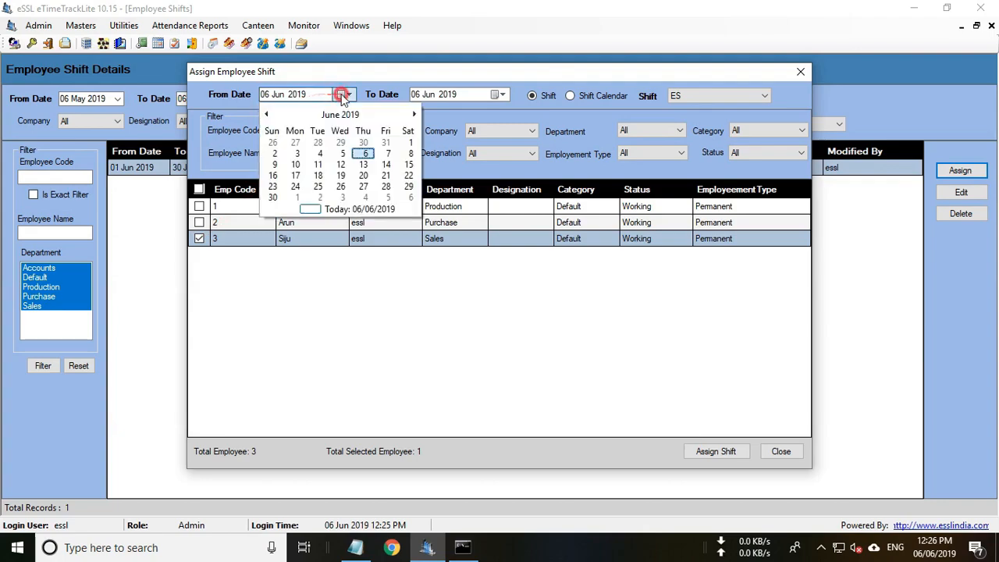
click(409, 142)
click(452, 99)
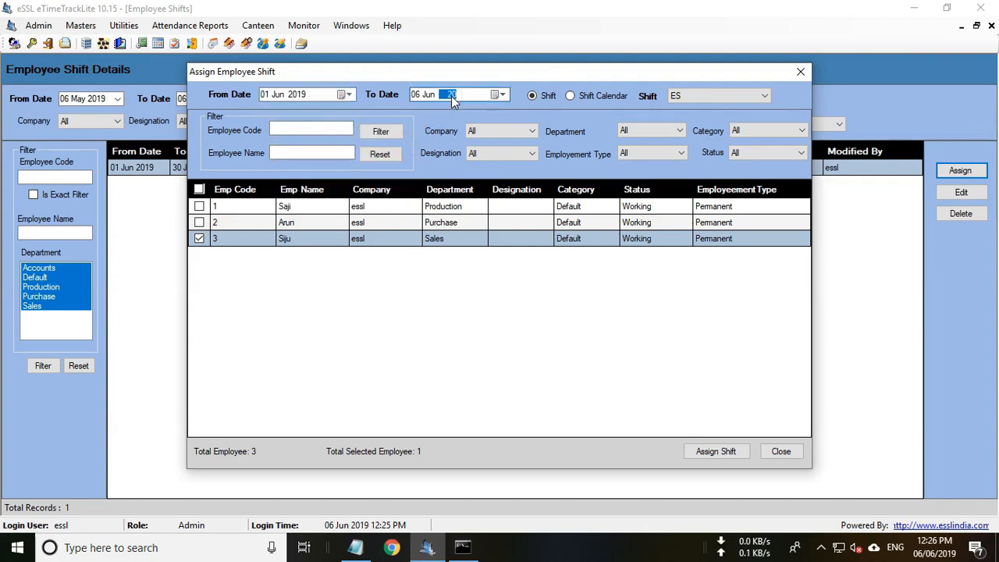
click(726, 97)
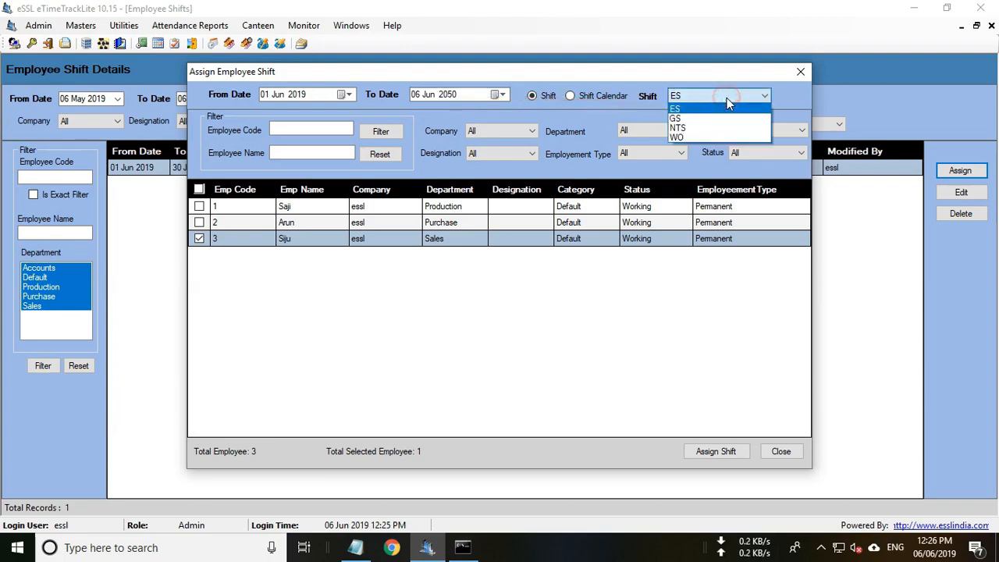
click(711, 129)
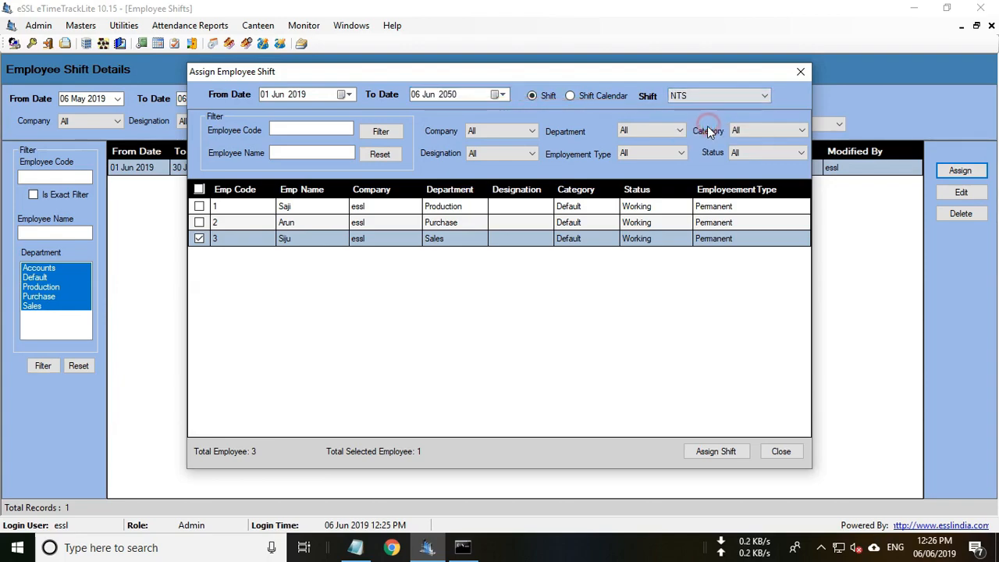
click(722, 453)
click(567, 323)
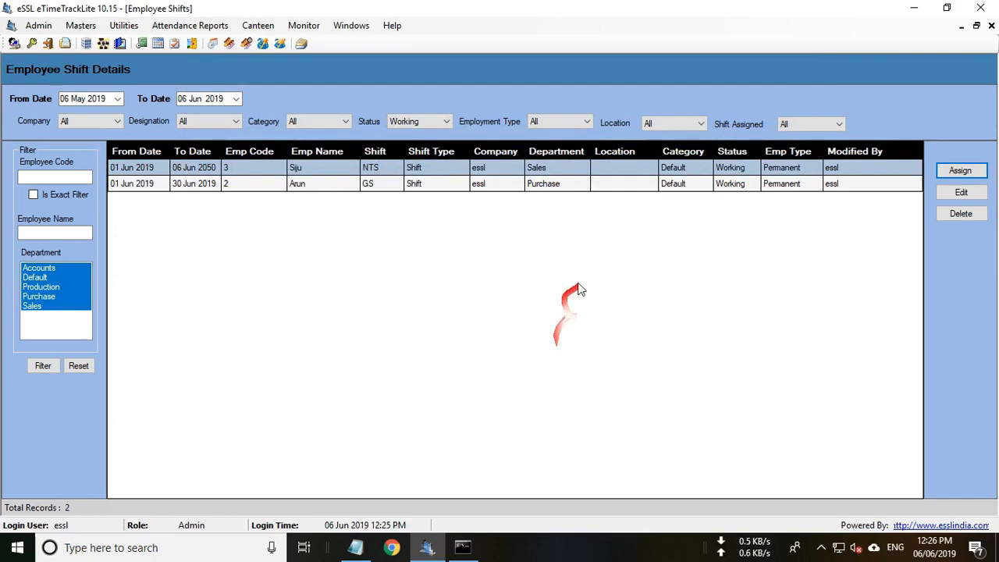
click(991, 27)
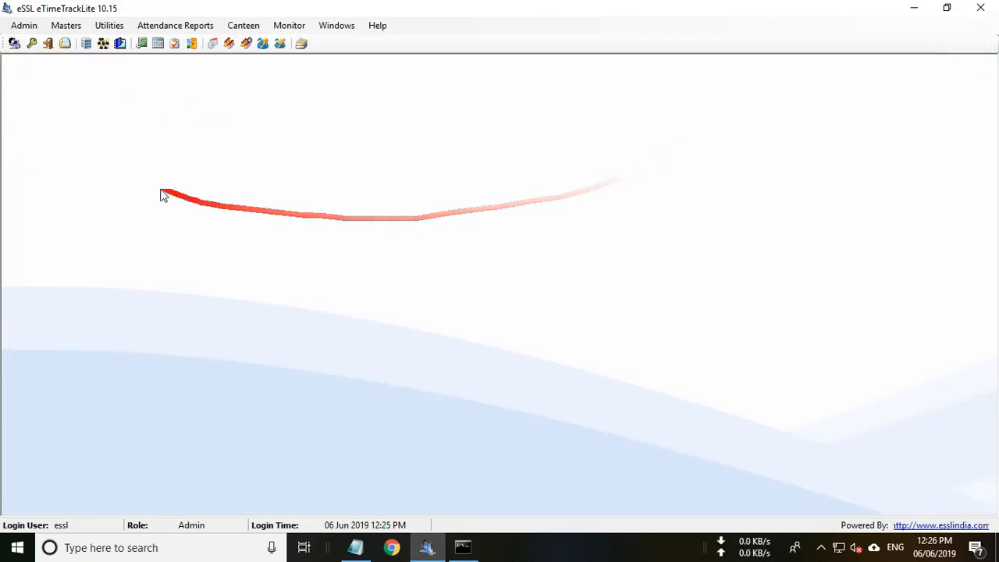
Start a new shift group named Shift Group with short name SG.
click(66, 29)
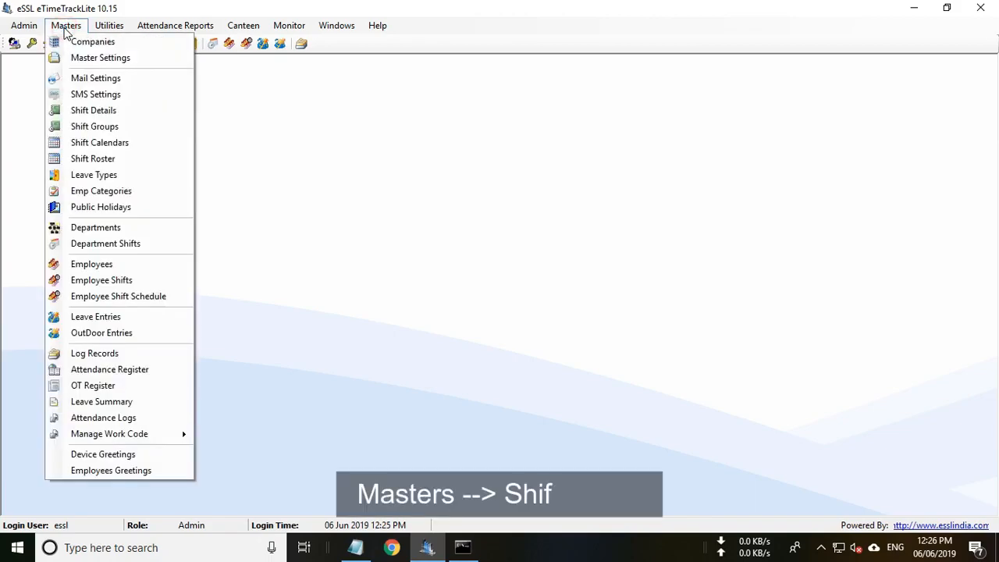
click(101, 128)
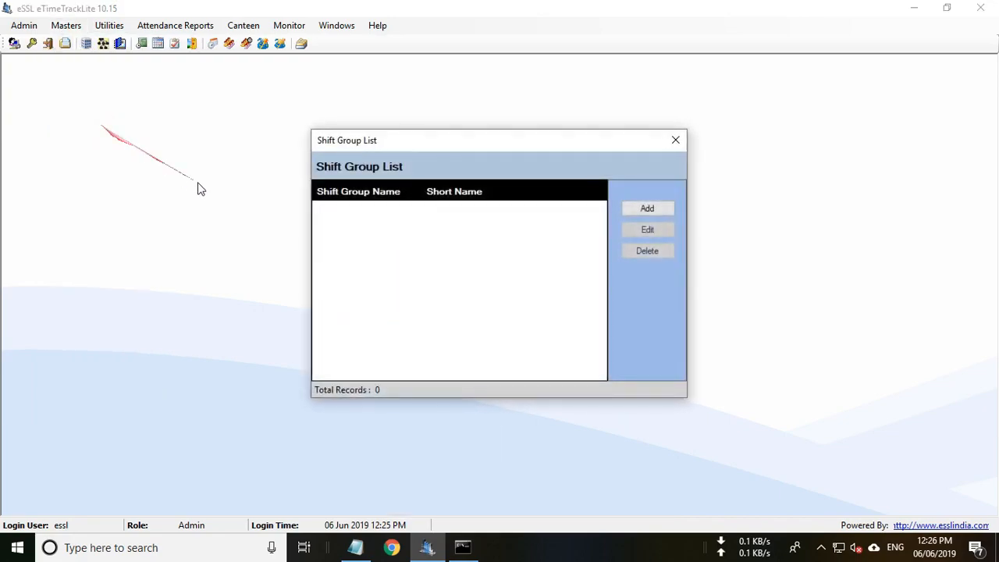
click(650, 208)
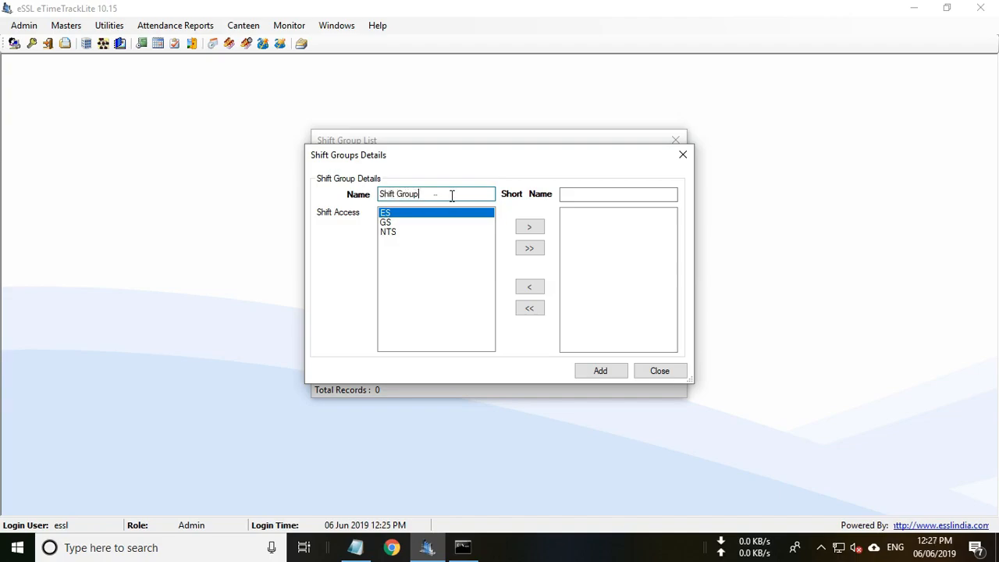
click(594, 194)
text(SG)
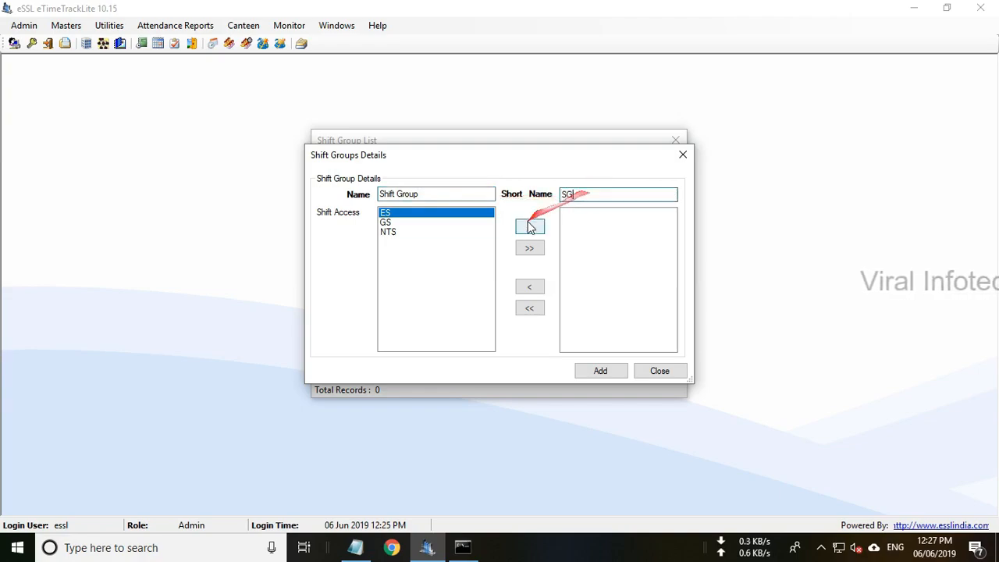
Give the group access to the GS and NTS shifts, save it, and close the list.
click(425, 221)
click(523, 227)
click(531, 227)
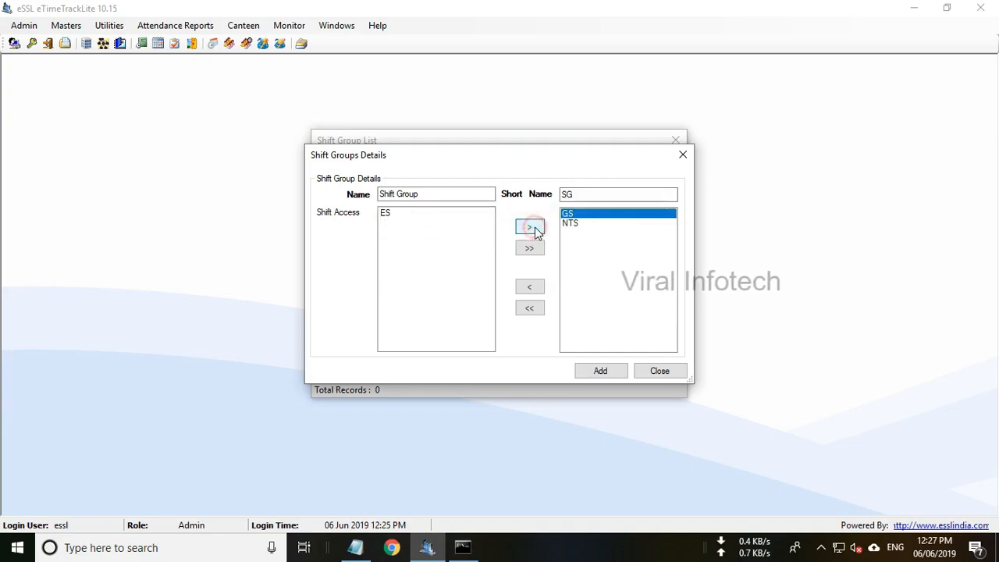
click(591, 222)
click(592, 214)
click(589, 223)
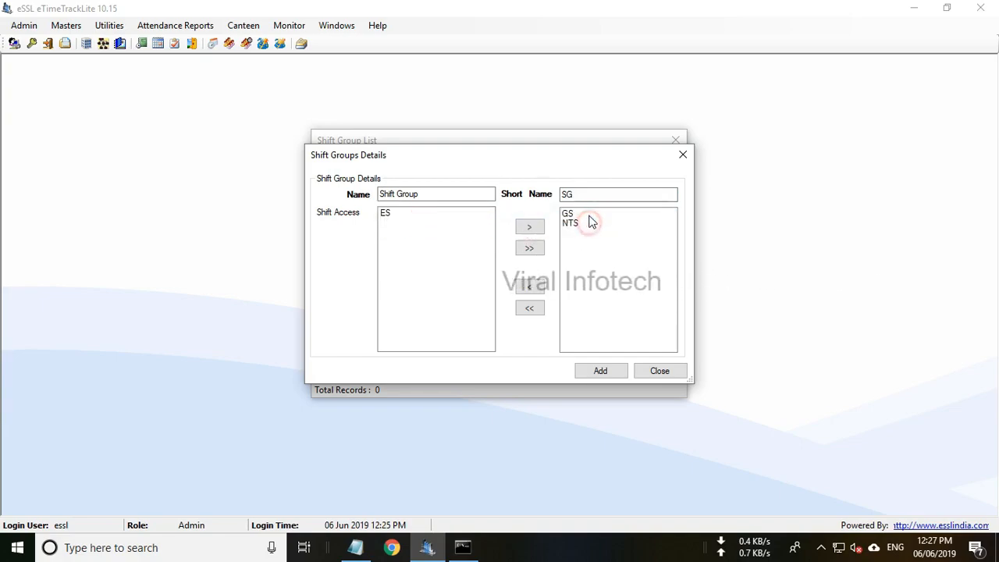
click(590, 214)
click(584, 222)
click(607, 368)
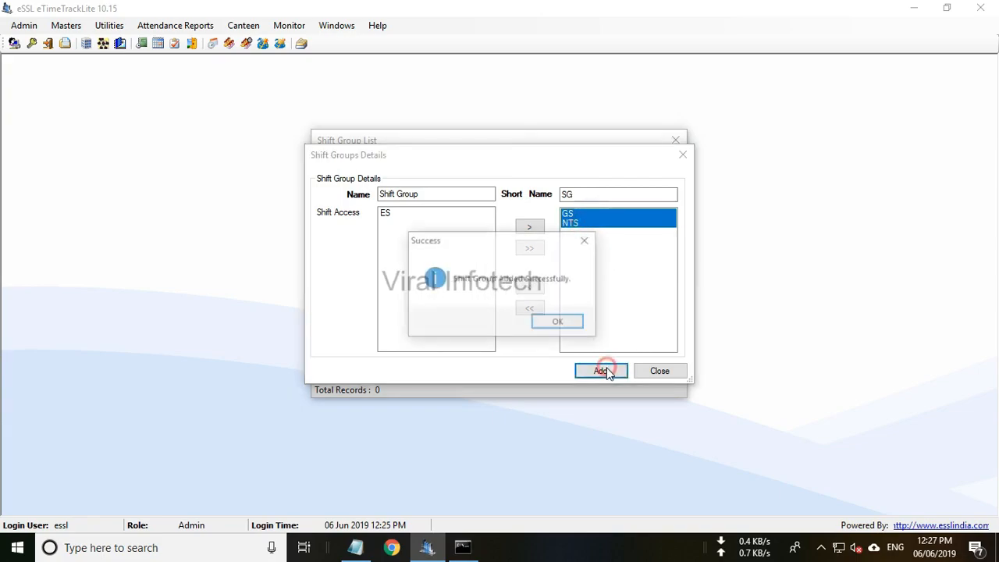
click(580, 324)
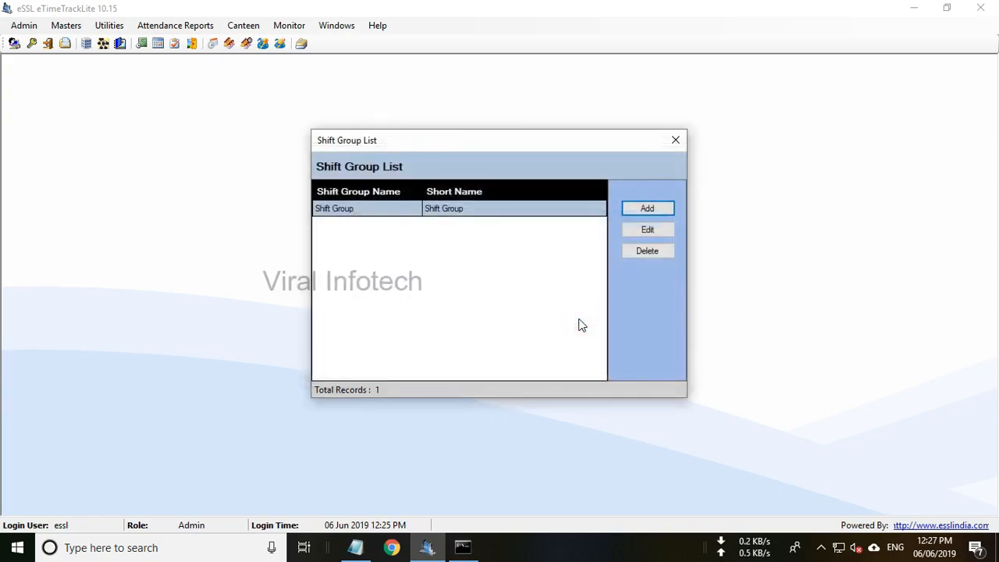
click(675, 139)
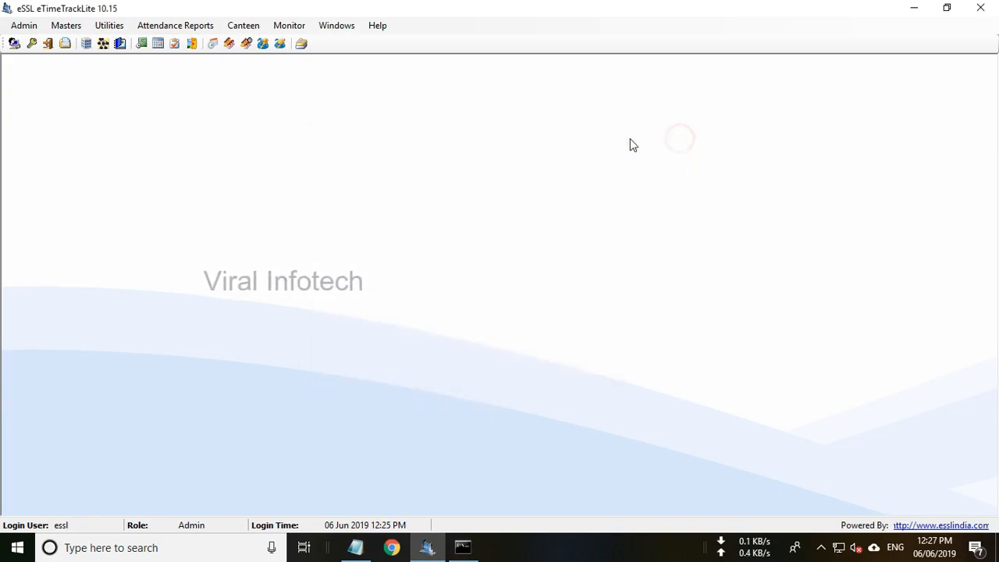
Edit employee code 1 to use Shift Group, save, and close the Employee List.
click(70, 29)
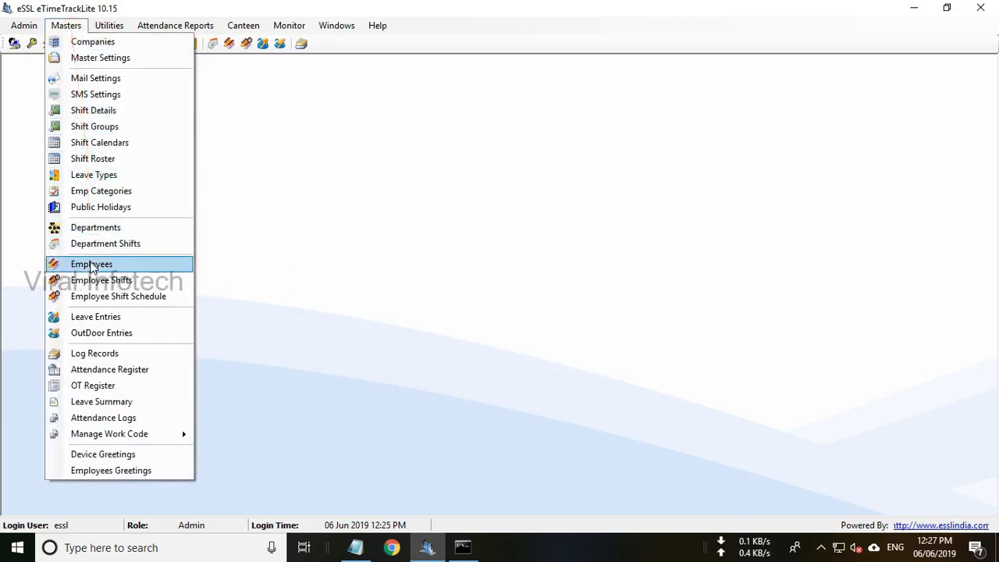
click(92, 266)
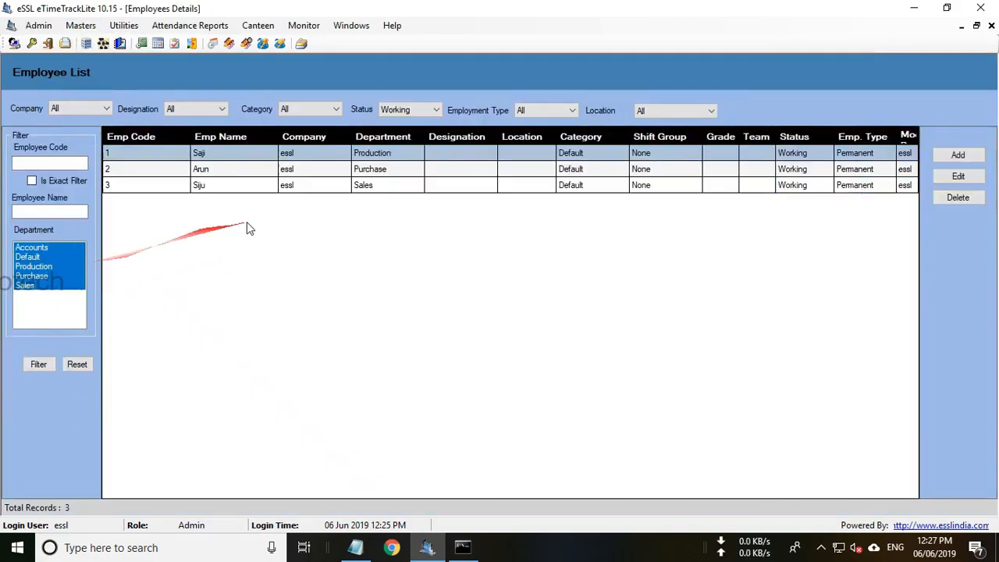
click(958, 176)
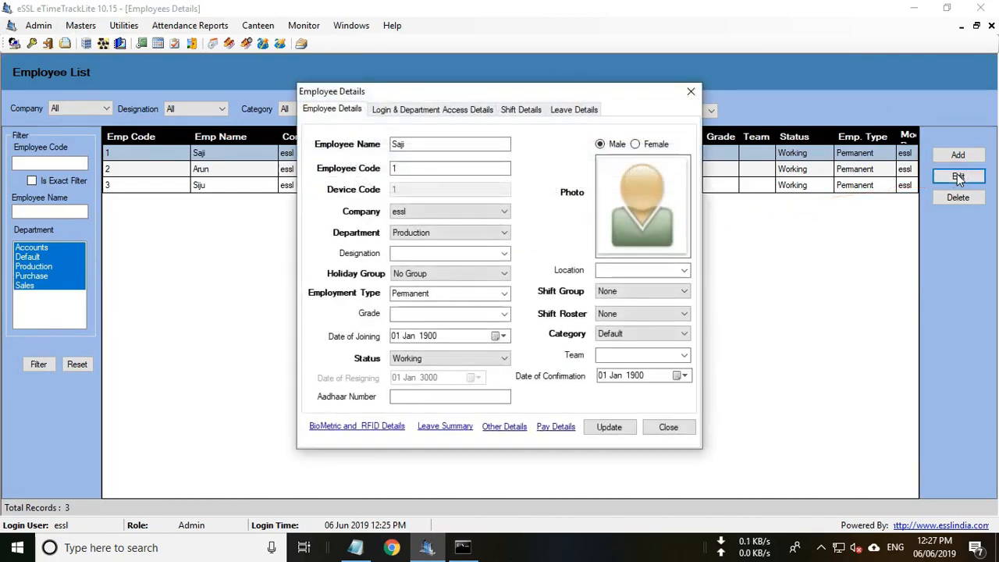
click(658, 294)
click(644, 313)
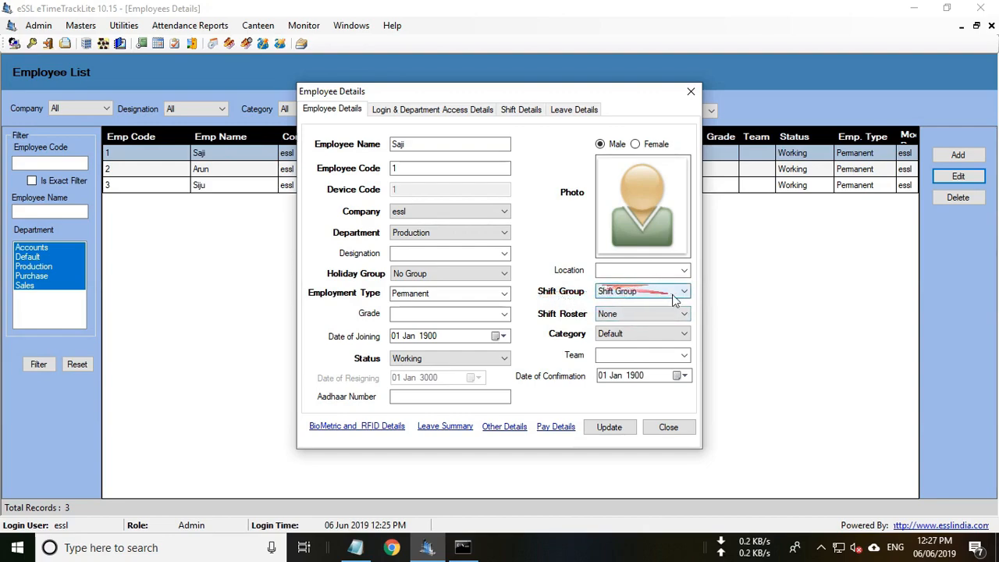
click(611, 432)
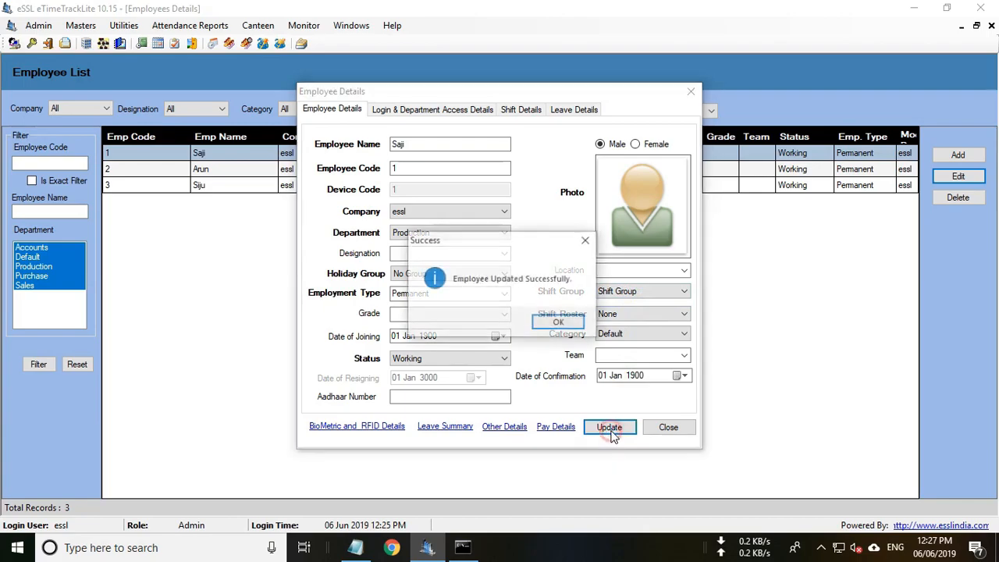
click(565, 323)
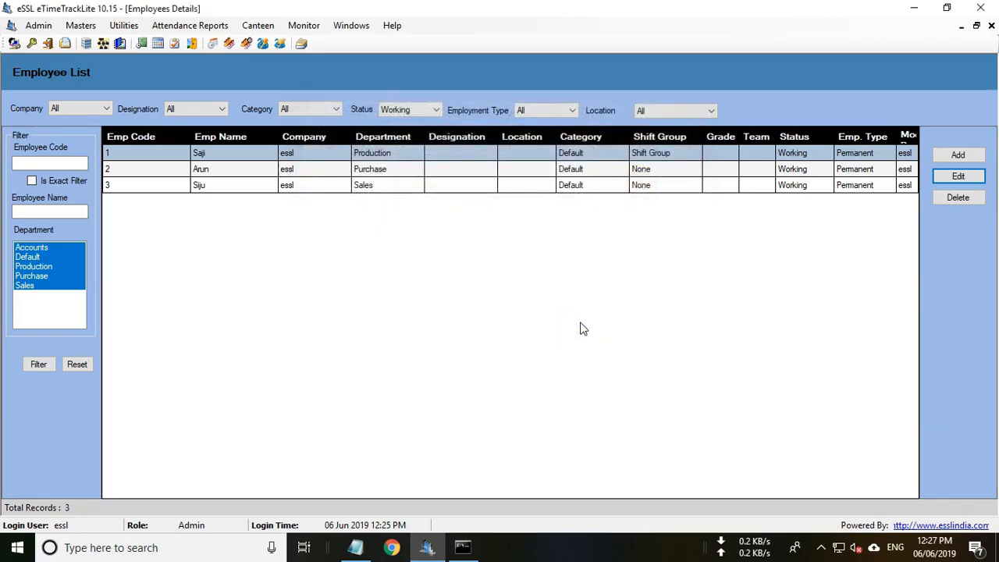
click(991, 26)
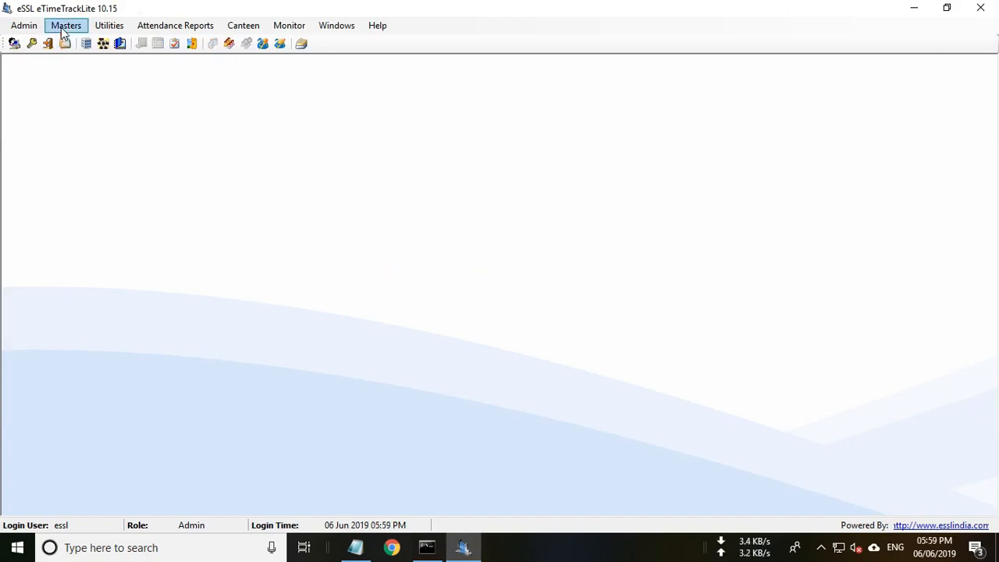
Uncheck Fixed Shift in Master Settings and update the settings.
click(65, 27)
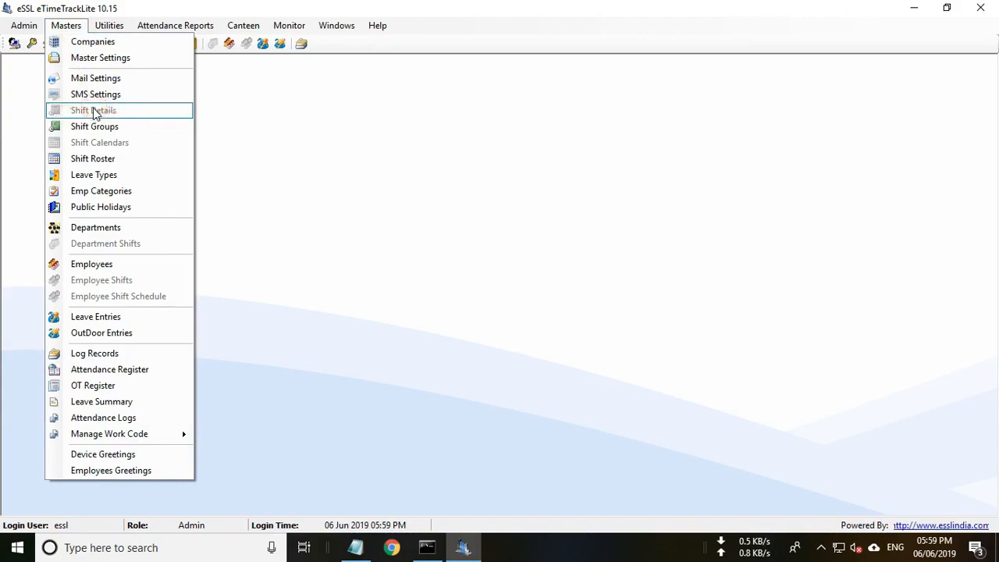
click(101, 58)
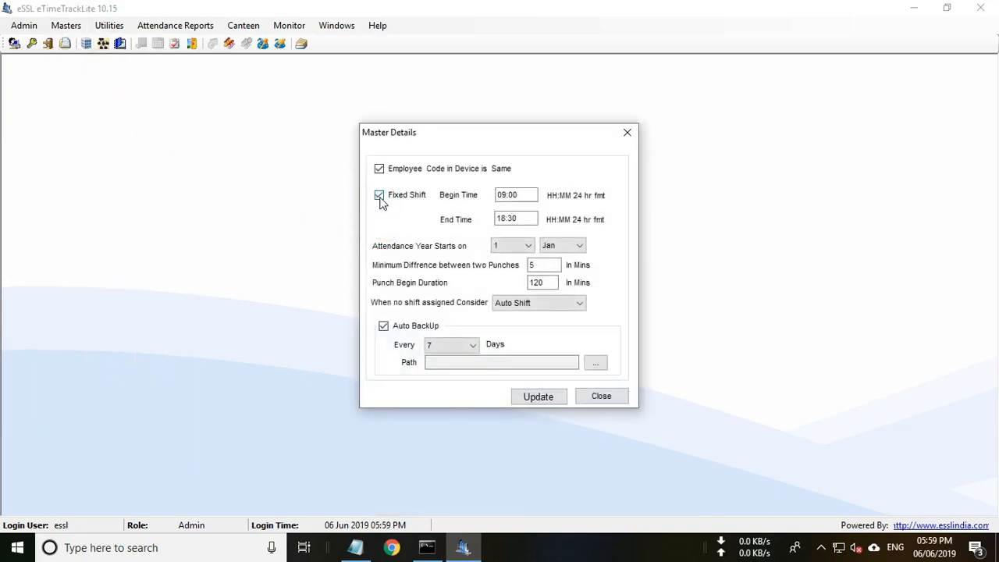
click(381, 198)
click(540, 398)
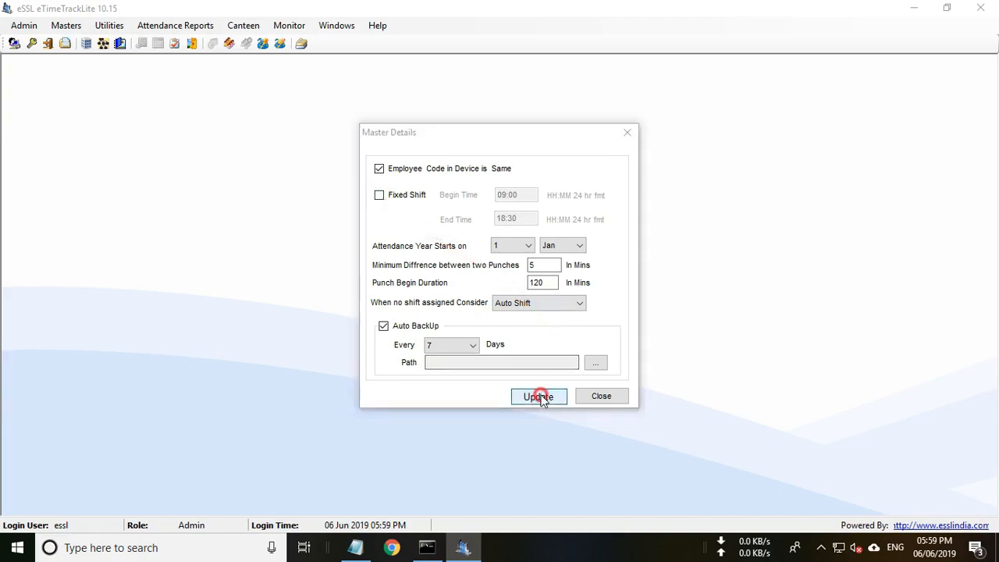
click(569, 323)
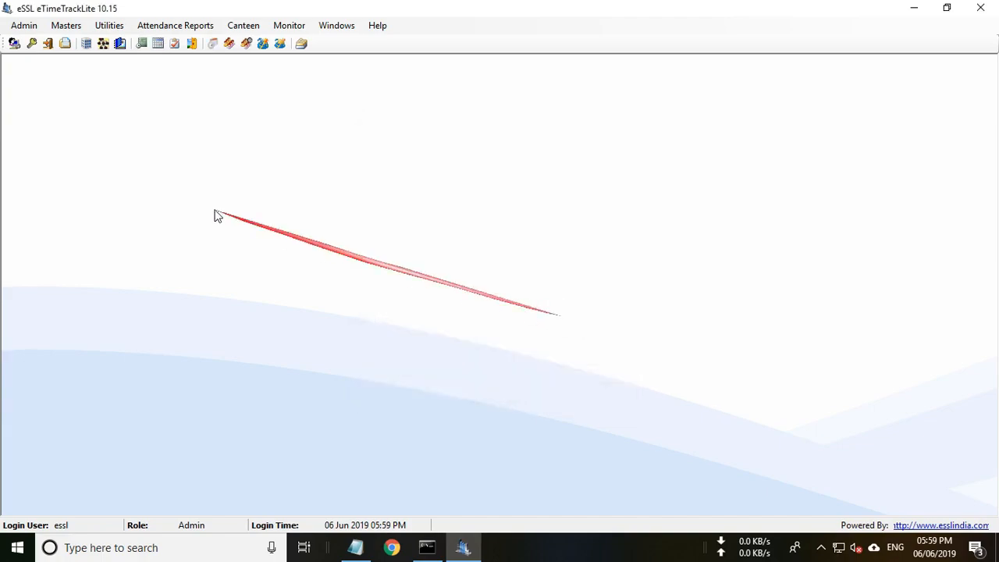
click(69, 26)
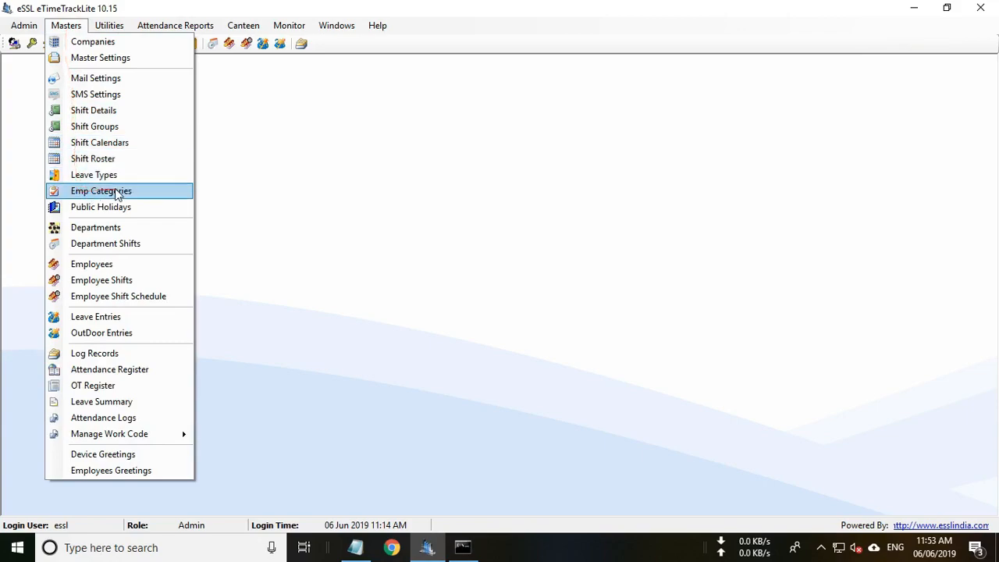
Edit the Default category, set OT Formula to OT Not Applicable, and reopen the formula list.
click(93, 192)
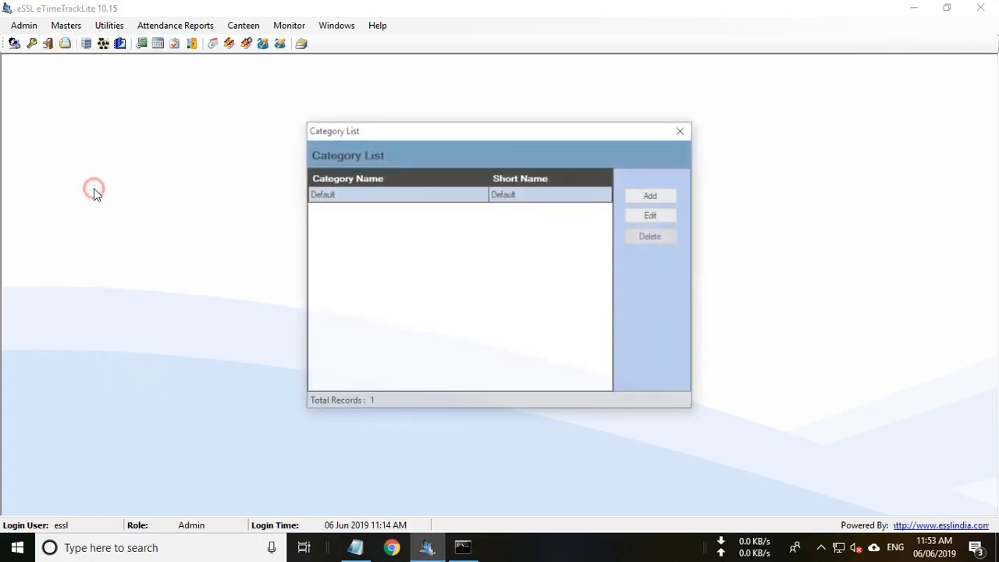
click(665, 217)
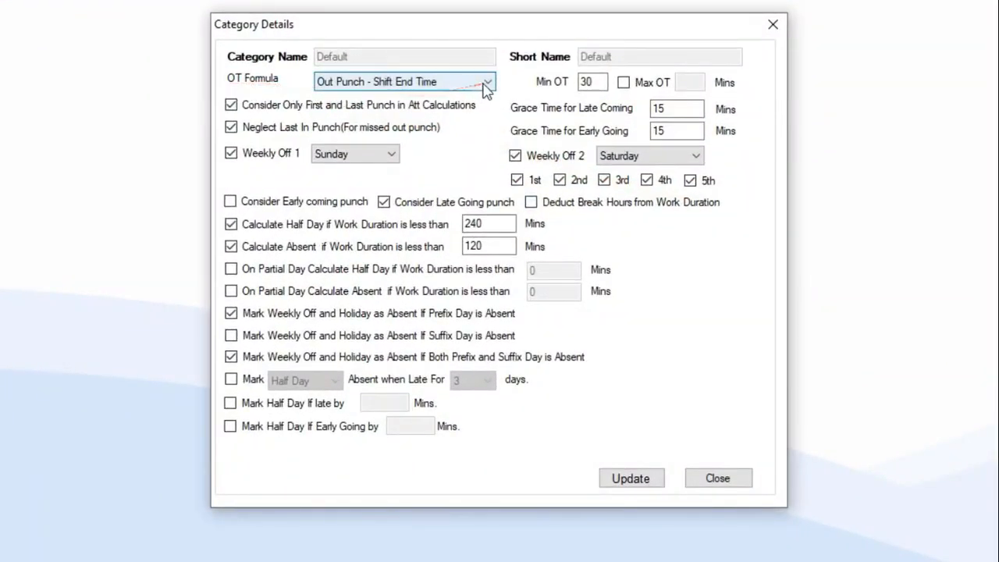
click(484, 83)
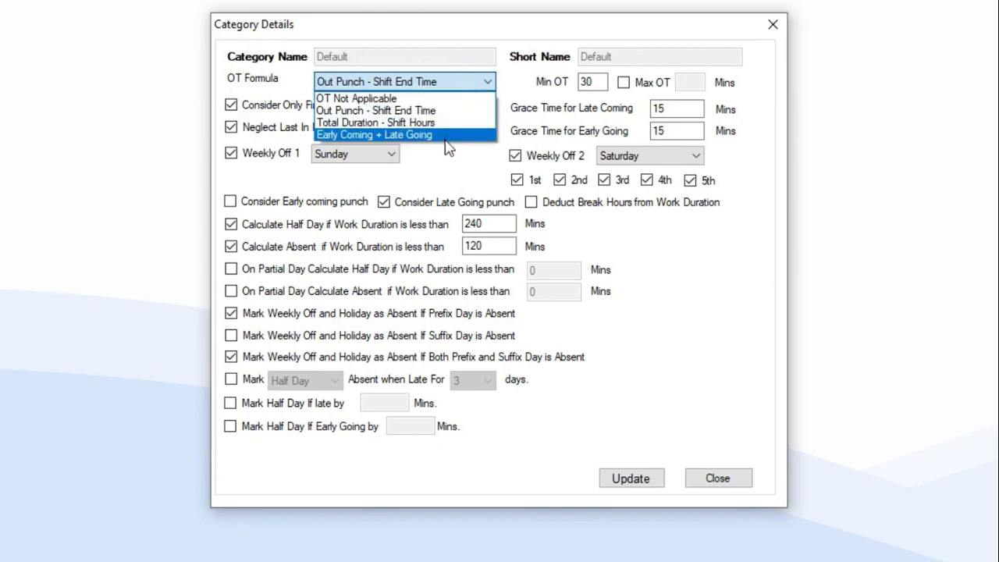
click(455, 99)
click(465, 83)
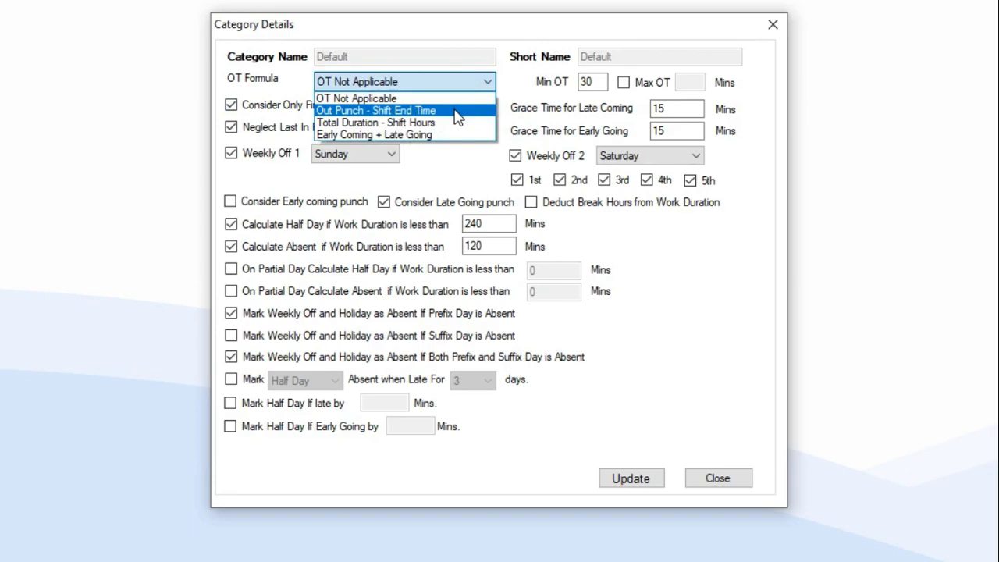
Pick 'Out Punch - Shift End Time' as the Default category's OT formula.
click(458, 114)
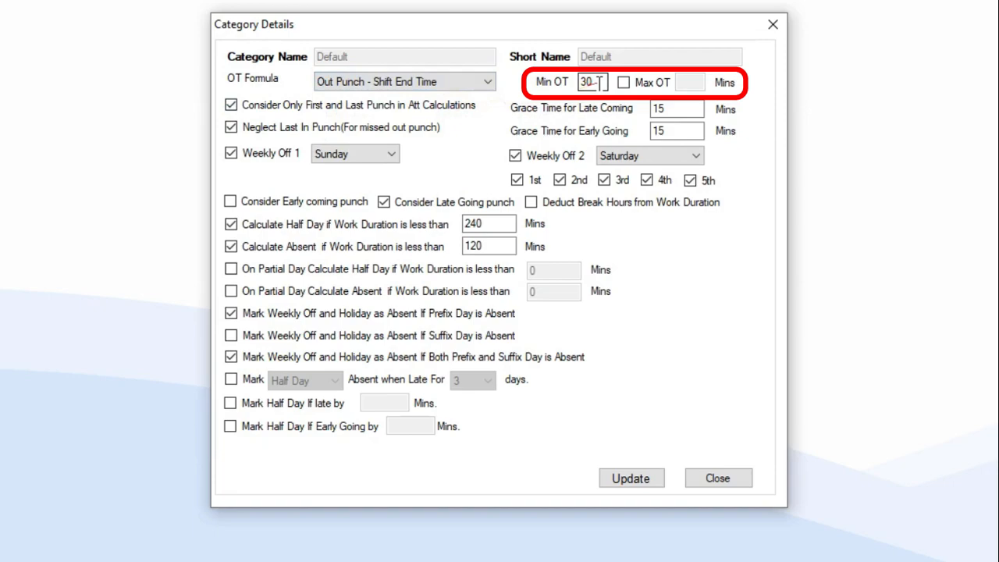
drag(599, 81, 557, 81)
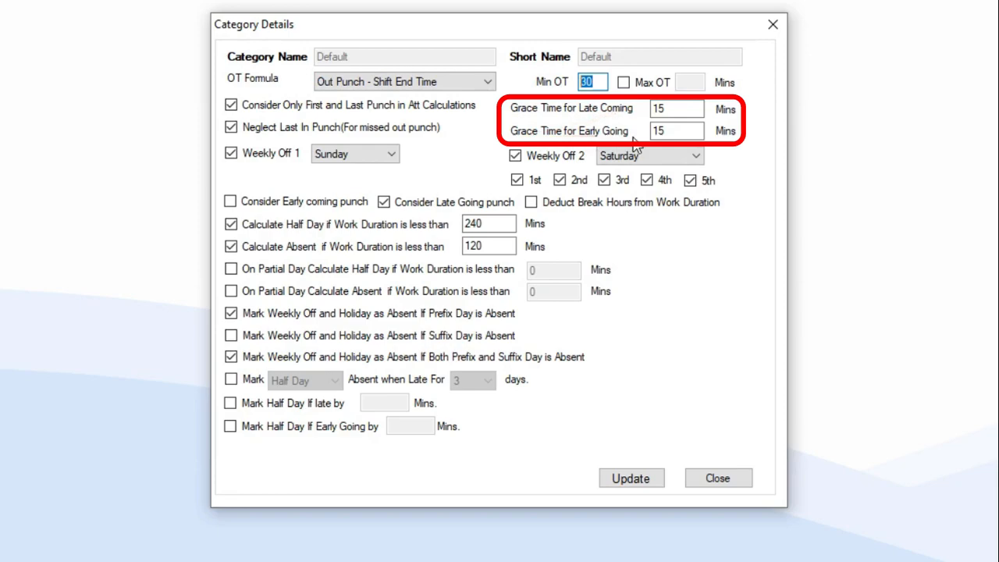
click(679, 110)
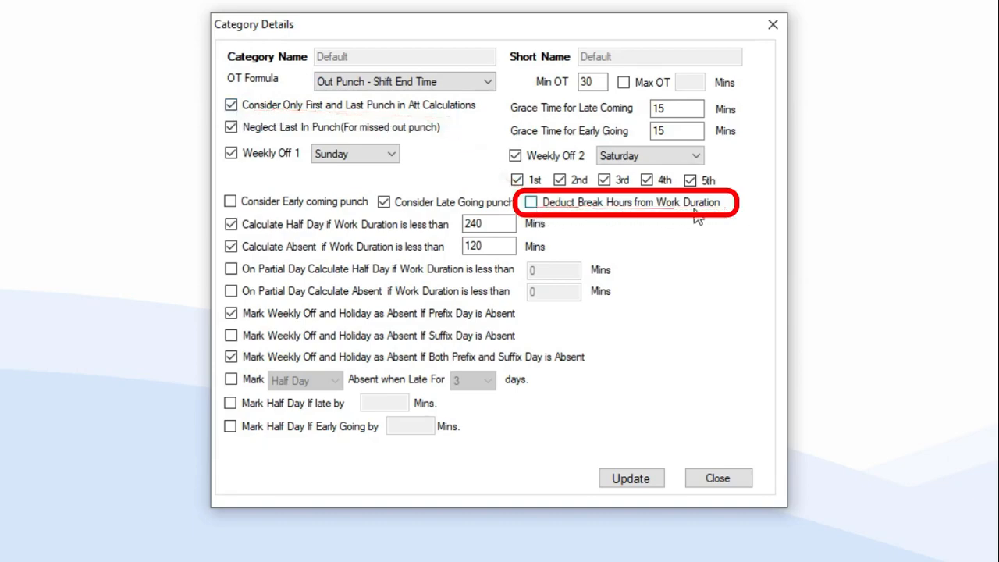
Toggle Deduct Break Hours and First-and-Last Punch on and off, then uncheck Neglect Last In Punch.
click(532, 202)
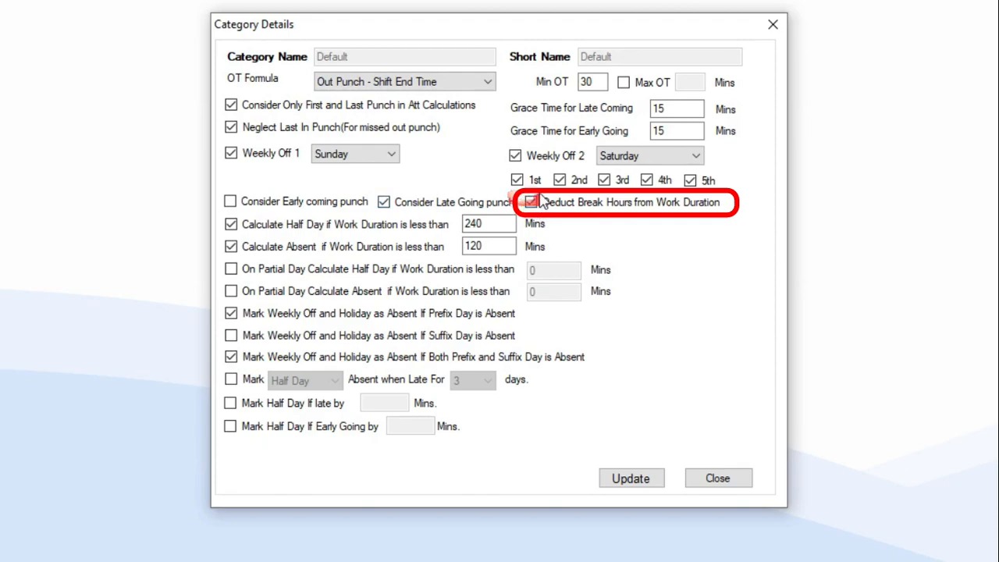
click(233, 105)
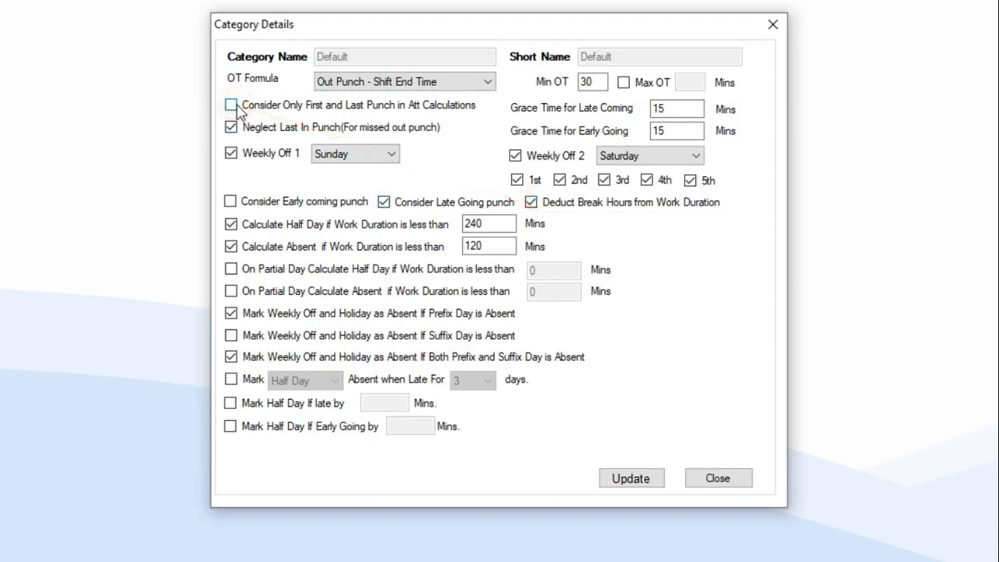
click(234, 106)
click(531, 203)
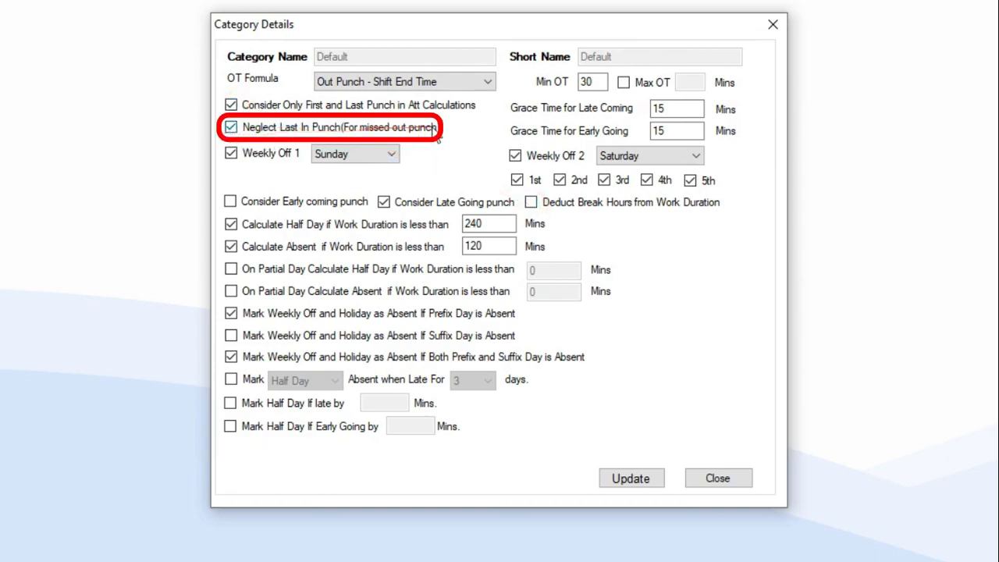
click(232, 127)
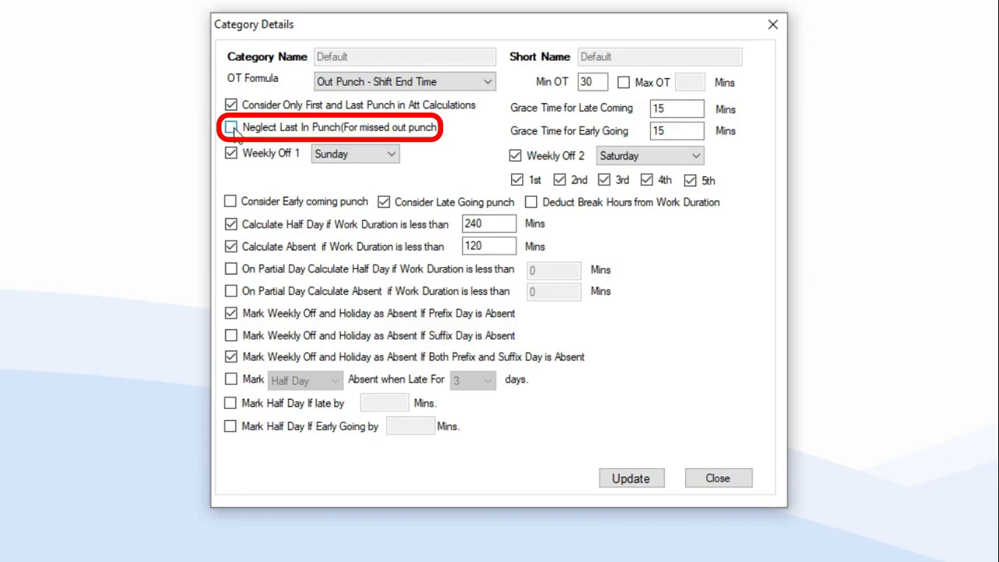
Re-enable Neglect Last In Punch and keep Sunday as Weekly Off 1.
click(233, 129)
click(368, 154)
click(372, 165)
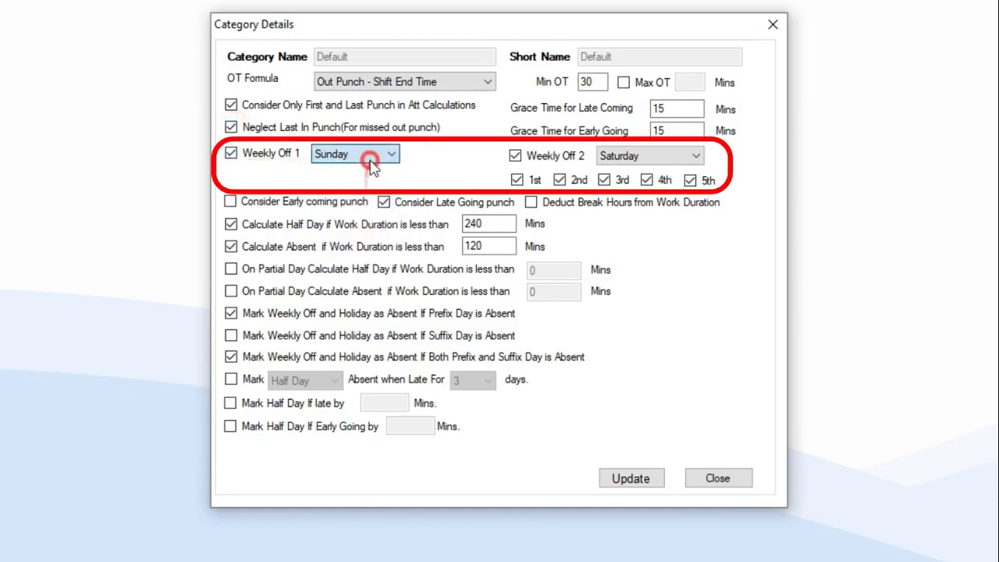
Leave only the 2nd Saturday under Weekly Off 2 and enable Consider Early Coming Punch.
click(516, 156)
click(515, 156)
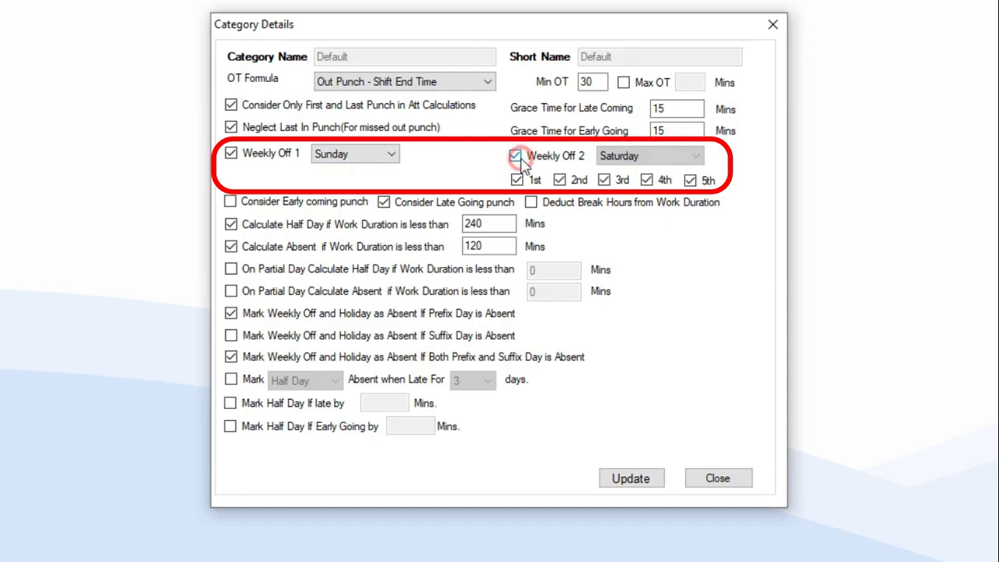
click(517, 180)
click(604, 180)
click(648, 180)
click(690, 180)
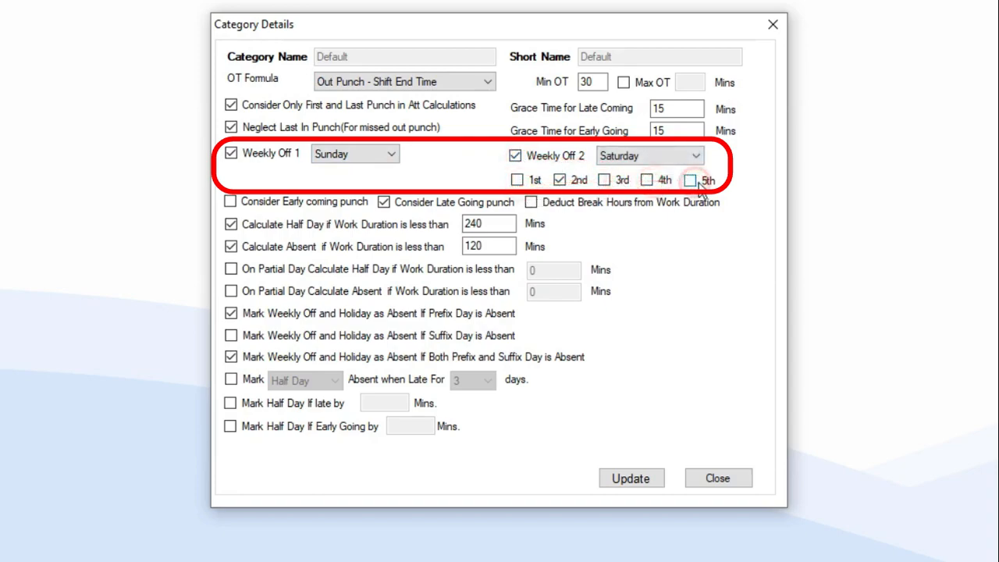
click(515, 157)
click(515, 156)
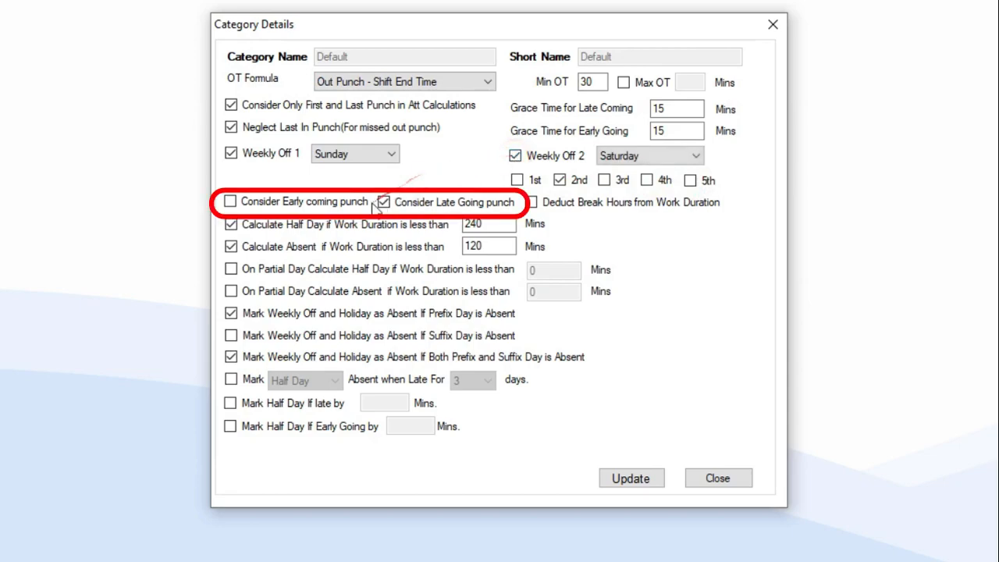
click(231, 202)
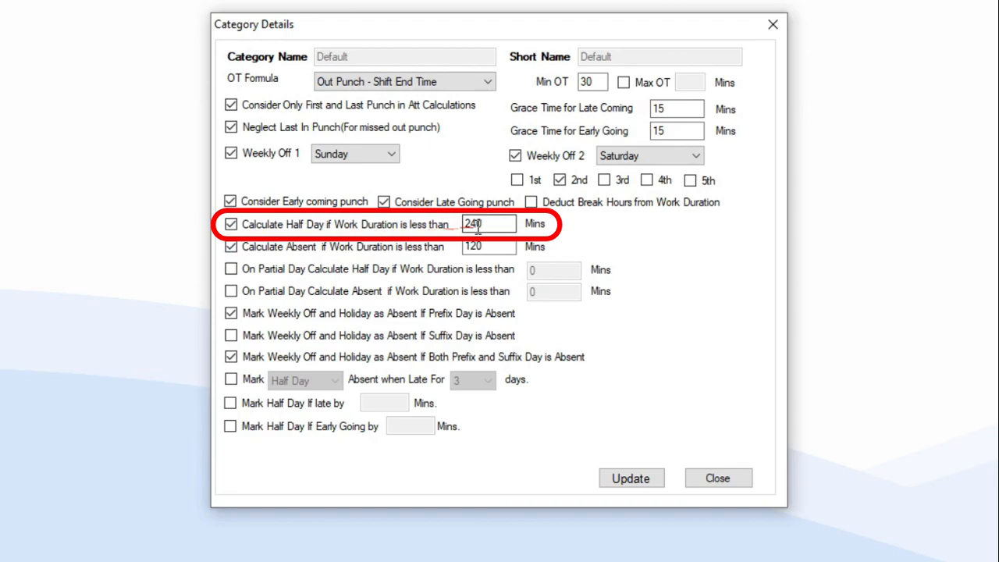
drag(487, 225, 441, 226)
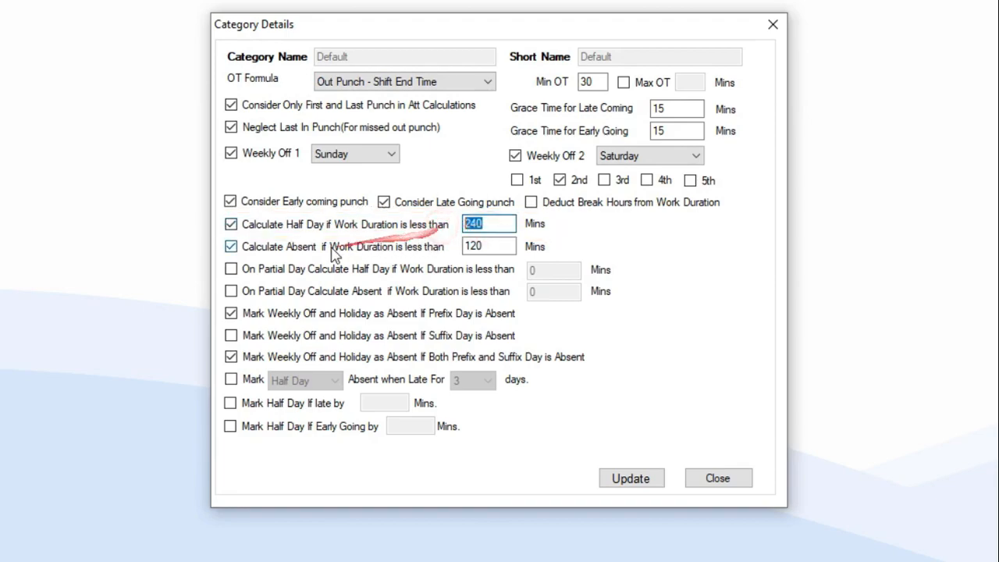
click(231, 248)
click(250, 255)
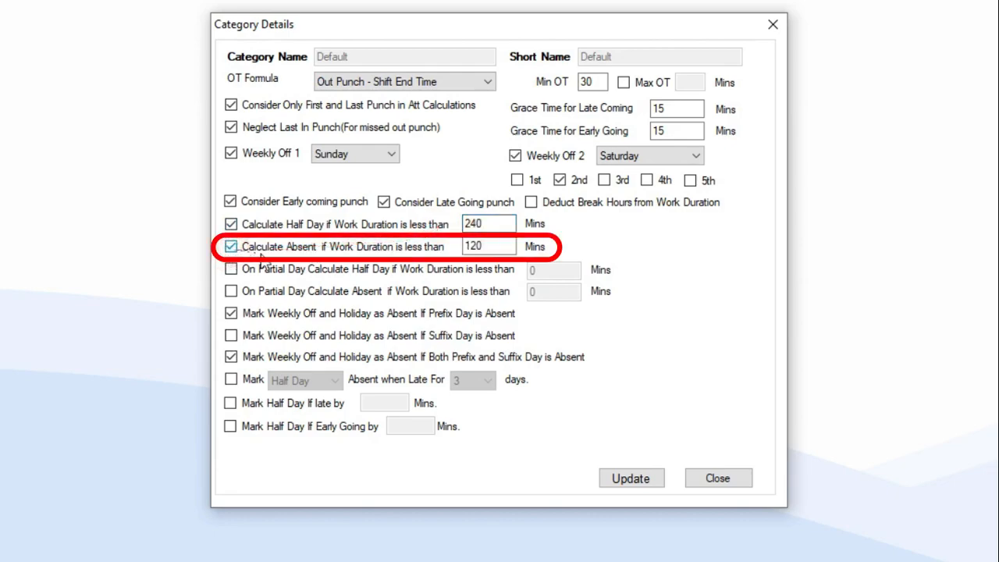
click(488, 247)
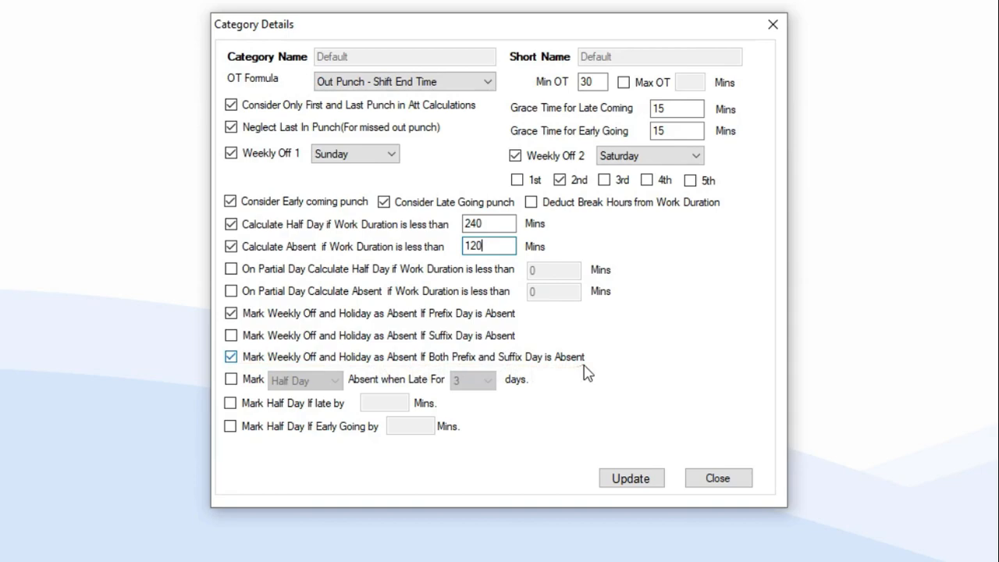
Uncheck both Prefix Day absence rules and mark Half Day absent when late for 3 days.
click(230, 313)
click(231, 357)
click(231, 380)
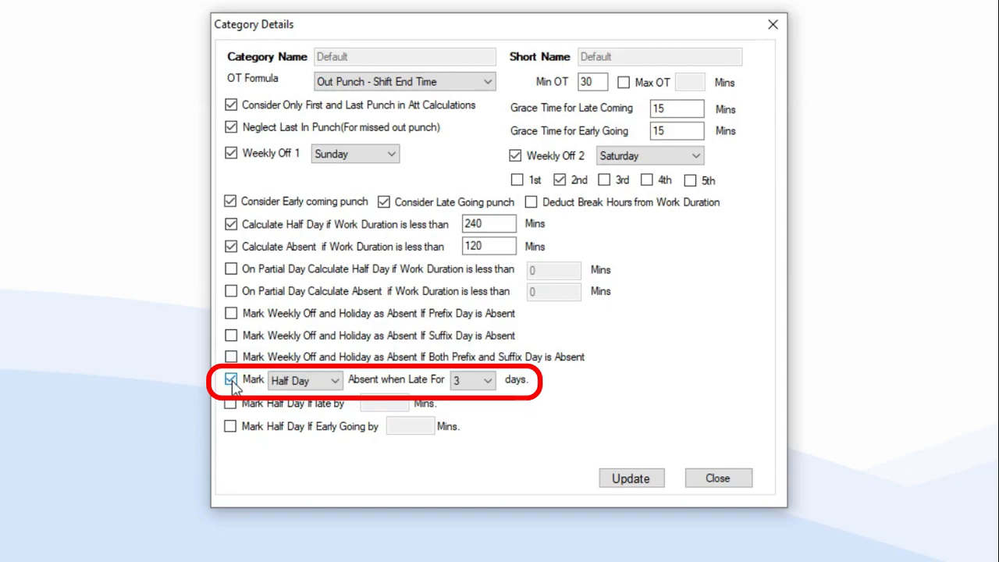
click(328, 381)
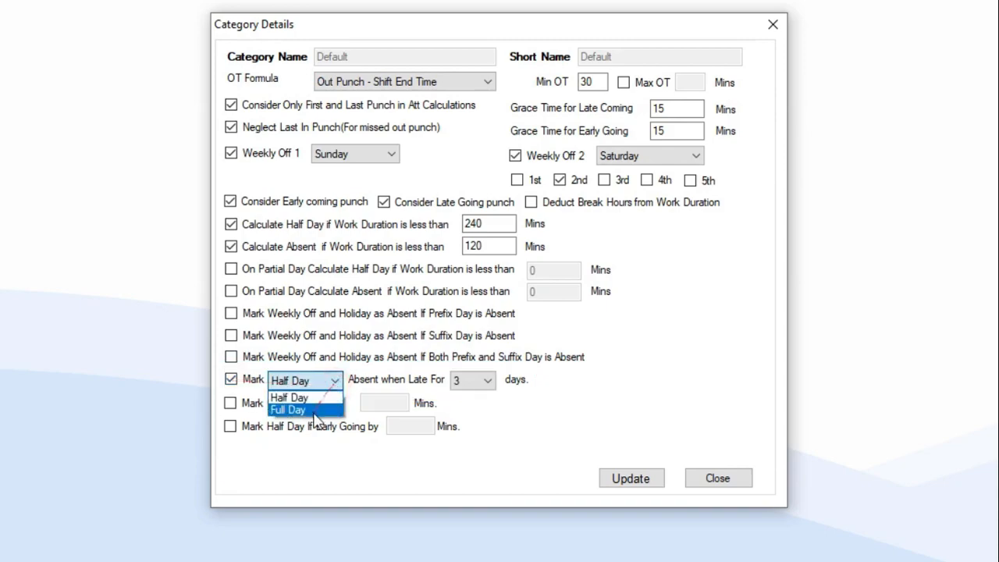
click(319, 381)
click(486, 381)
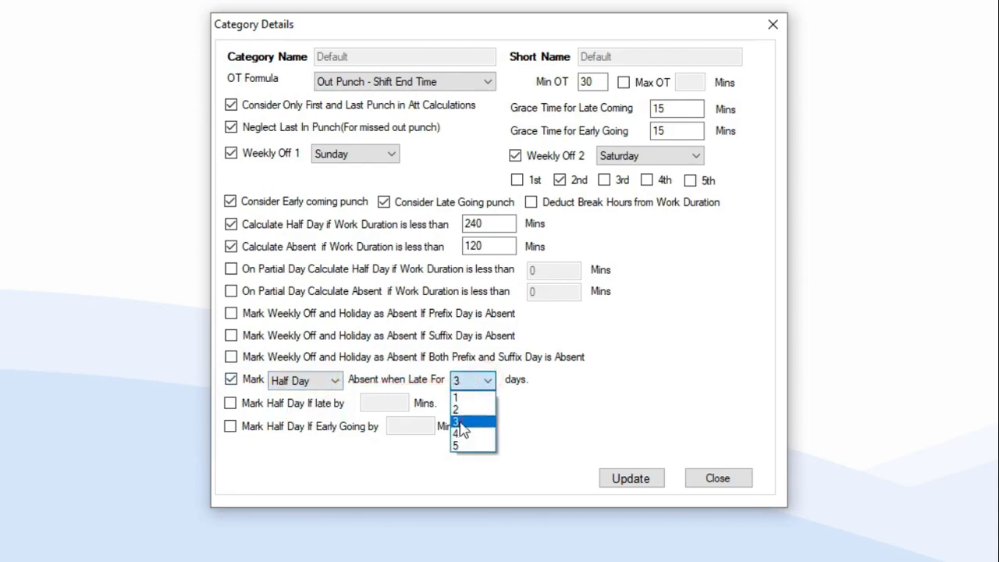
click(460, 422)
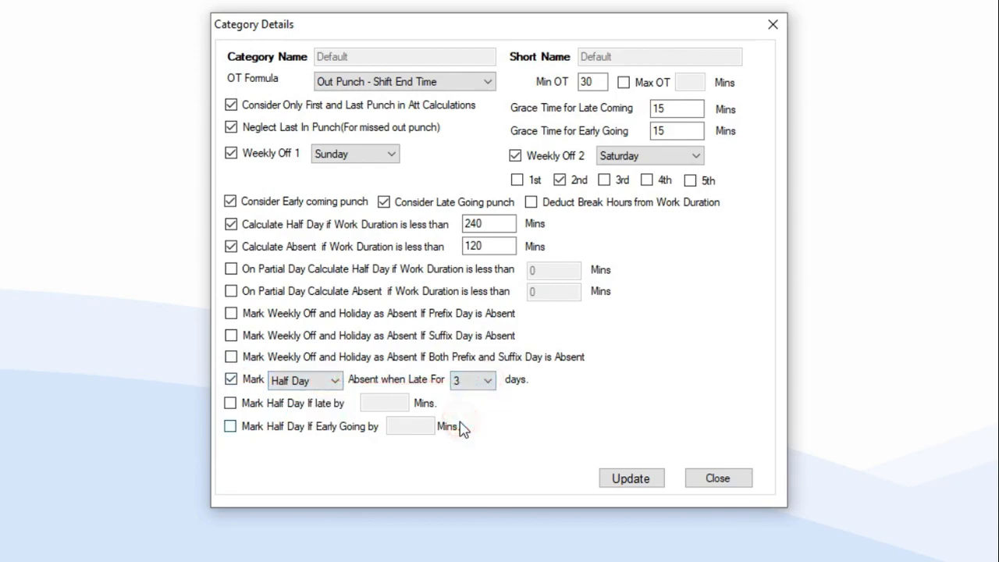
Enter 60 minutes for the late-by and early-going half-day rules, then uncheck both.
click(230, 403)
click(383, 402)
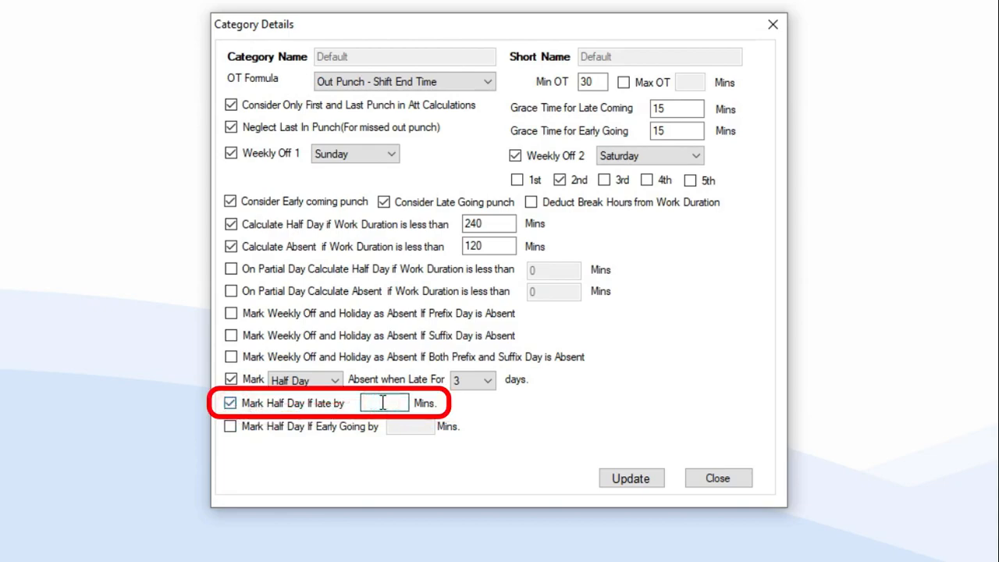
text(60)
click(230, 428)
click(416, 427)
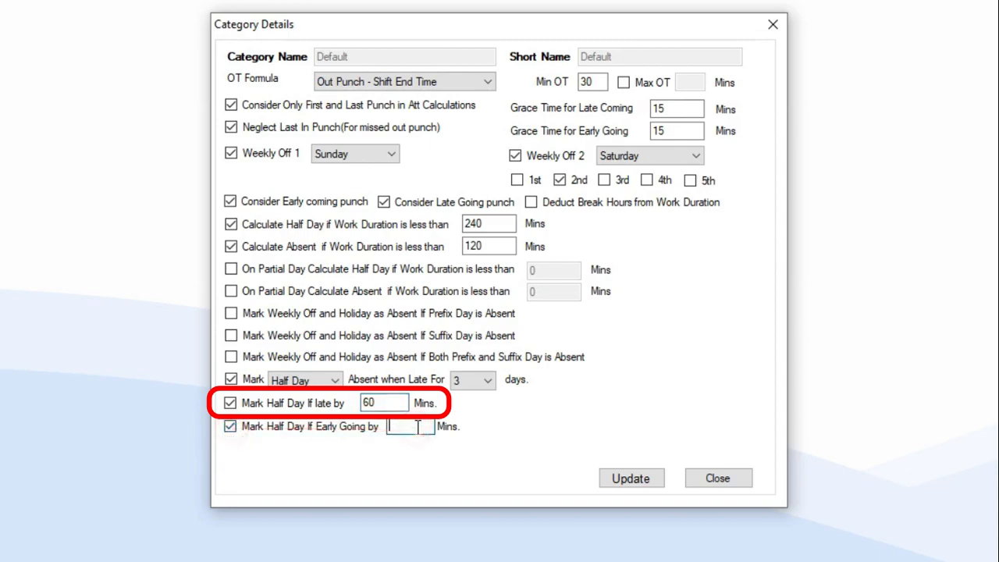
text(60)
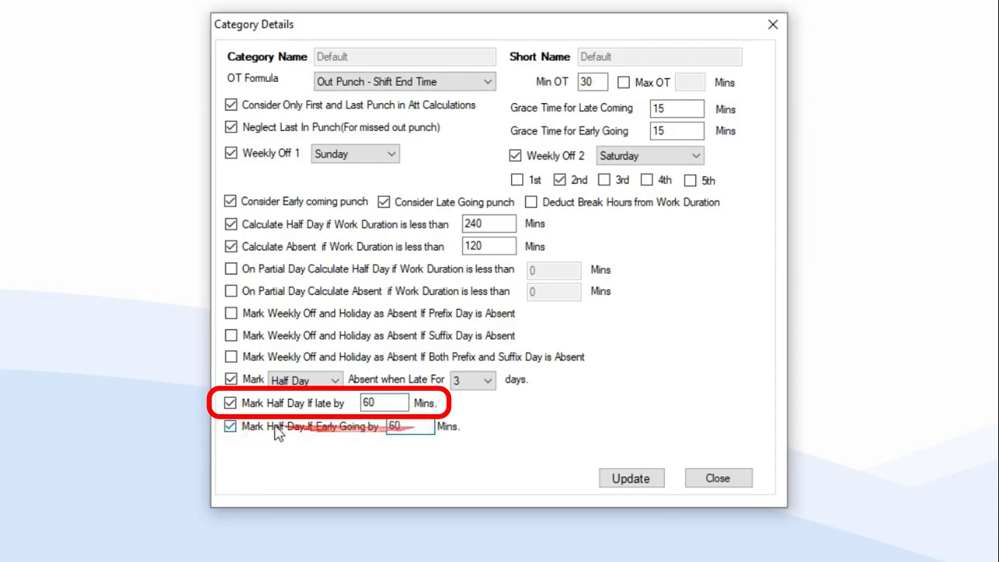
click(230, 403)
click(231, 426)
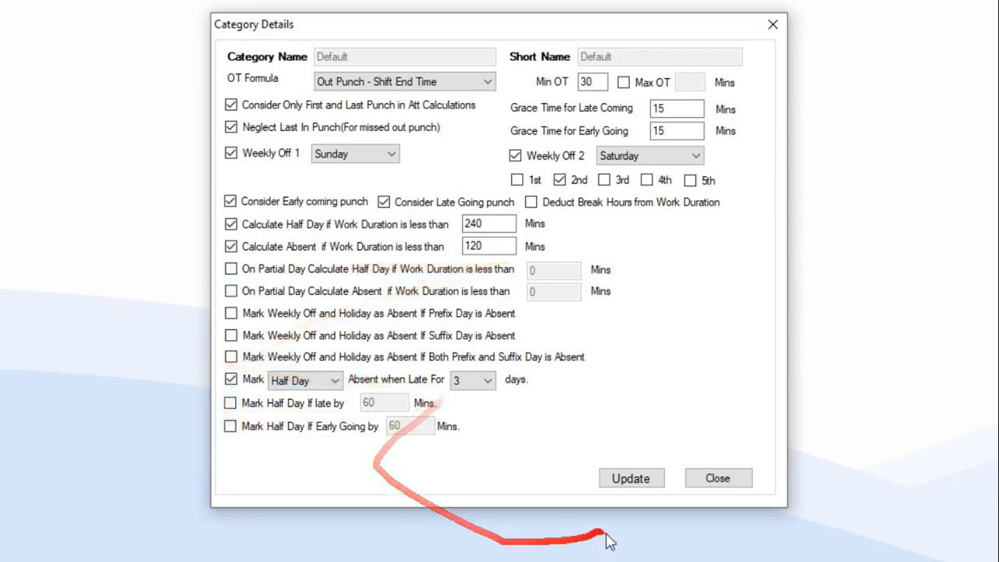
Update the Default category, confirm the success message, and close the Category List.
click(638, 488)
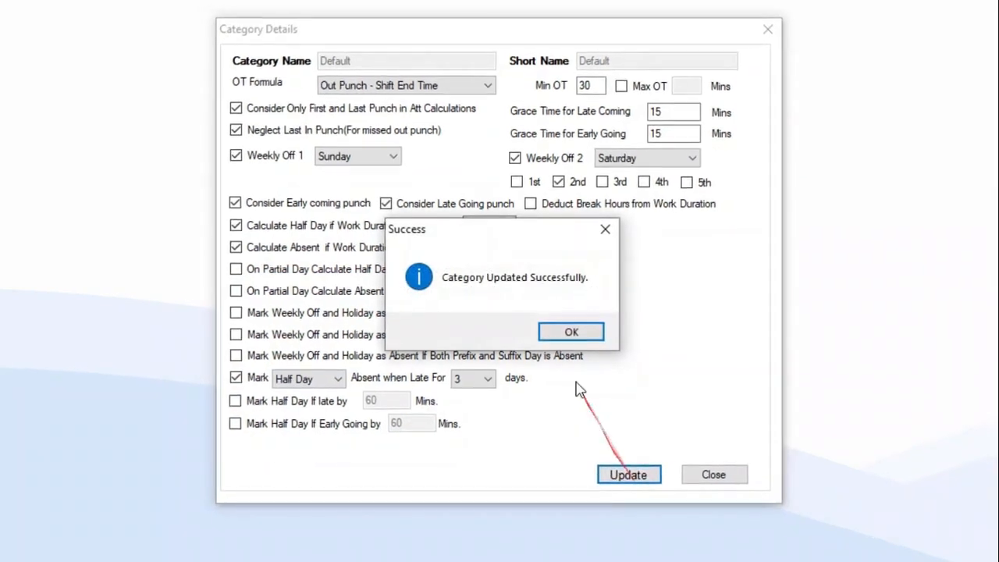
click(575, 333)
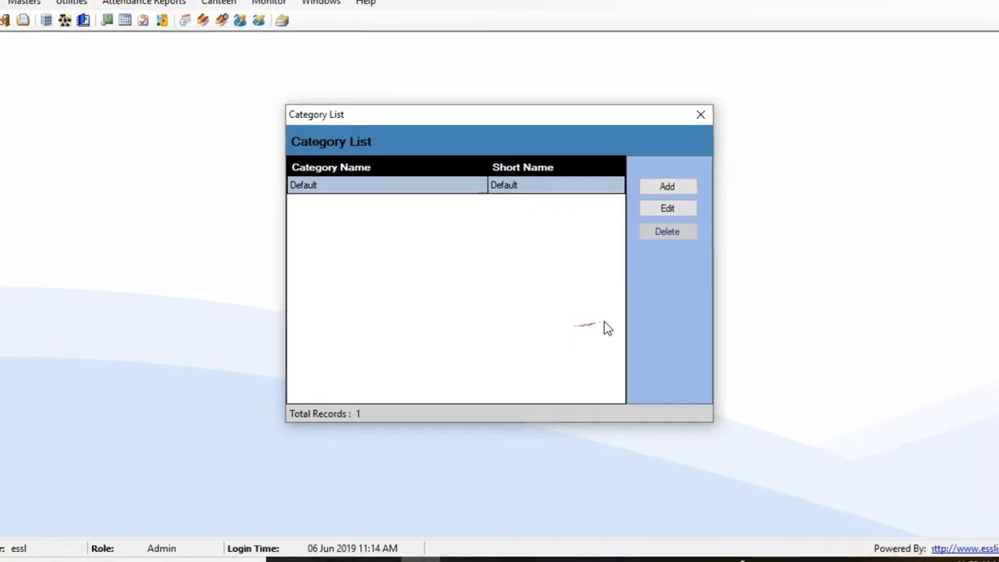
click(696, 119)
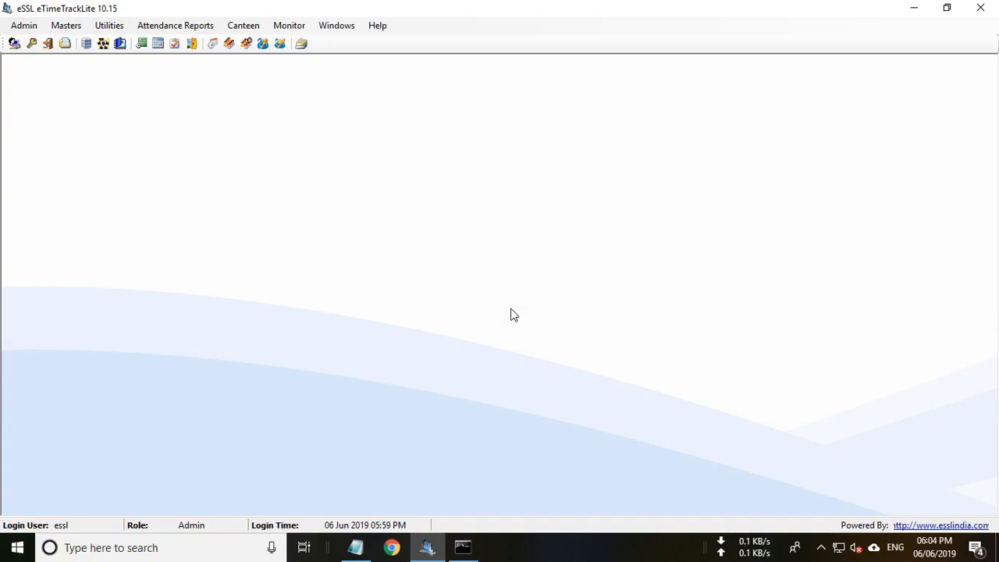
Download logs from the TD device in Device Management, getting 6/6 logs.
click(109, 25)
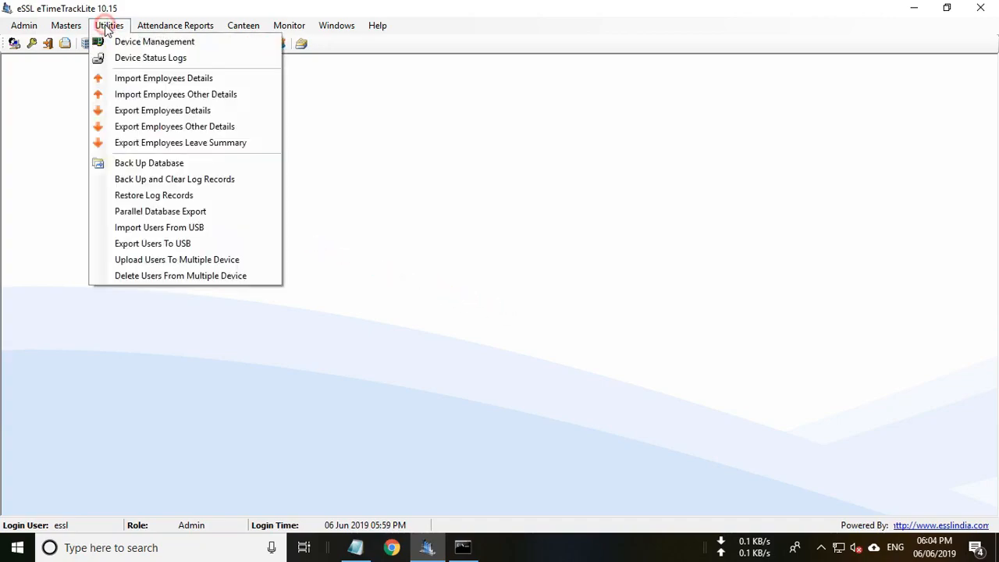
click(125, 42)
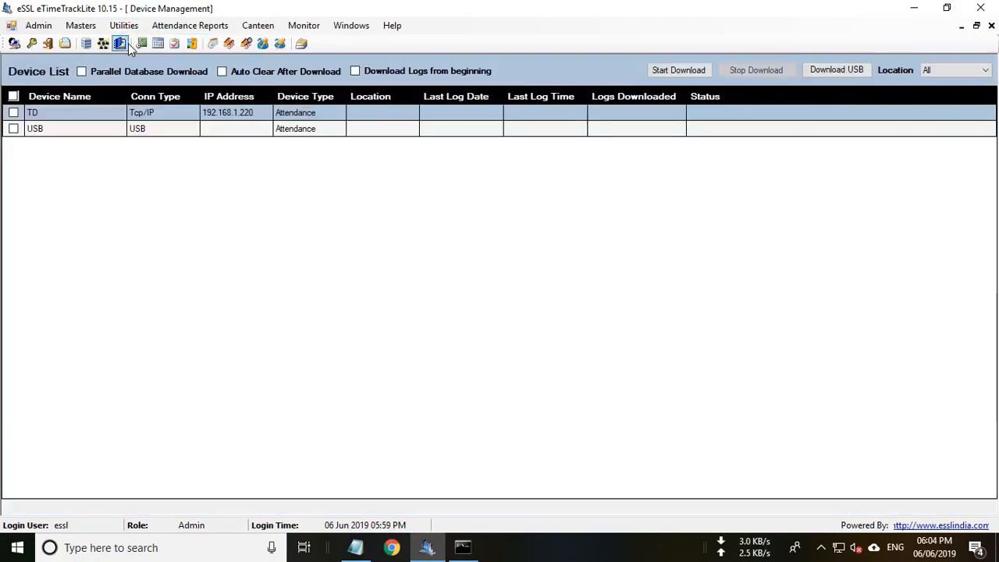
click(13, 113)
click(687, 70)
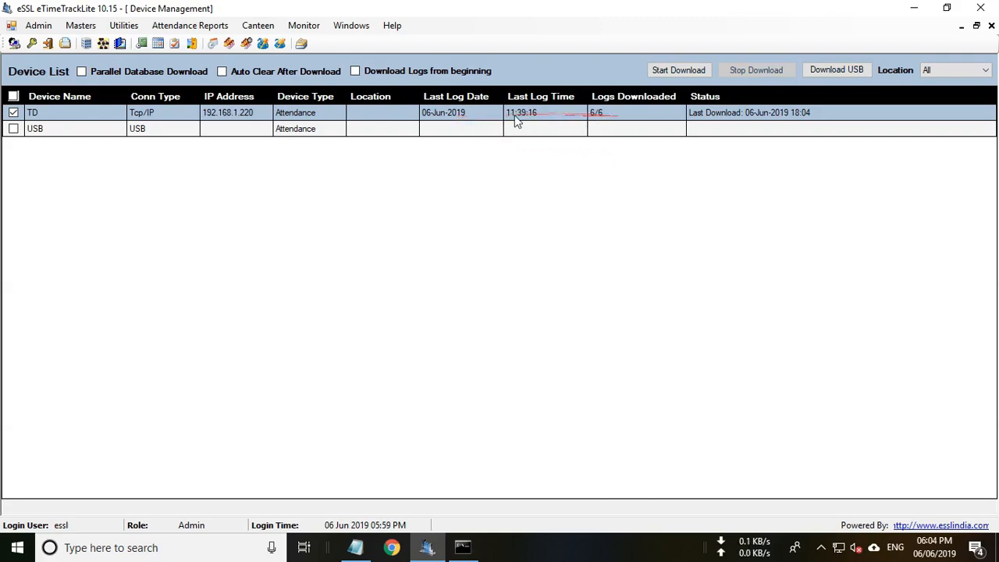
Check the three present employees' punches in Employee Punch Monitor, then close it and Device Management.
click(306, 26)
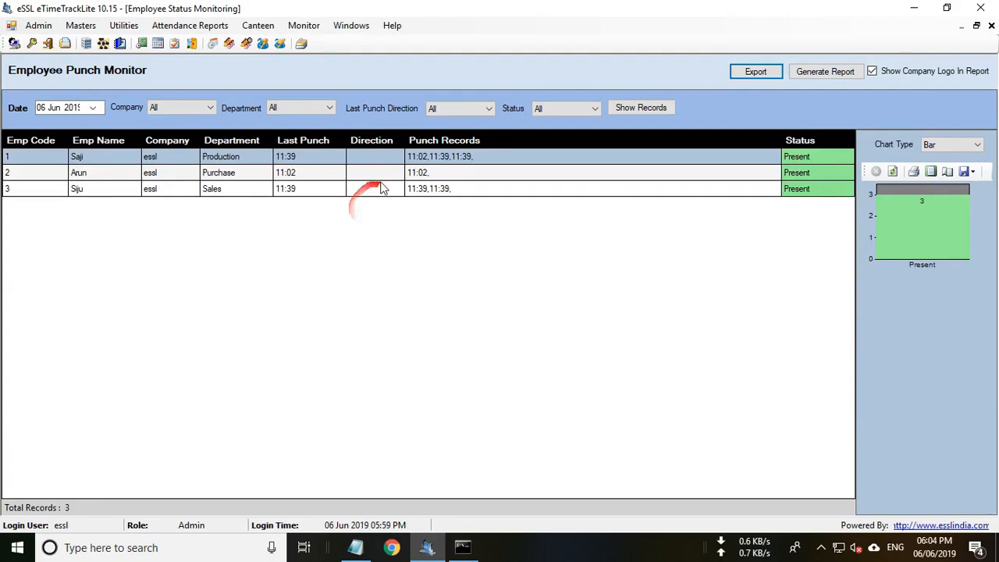
click(411, 174)
click(429, 187)
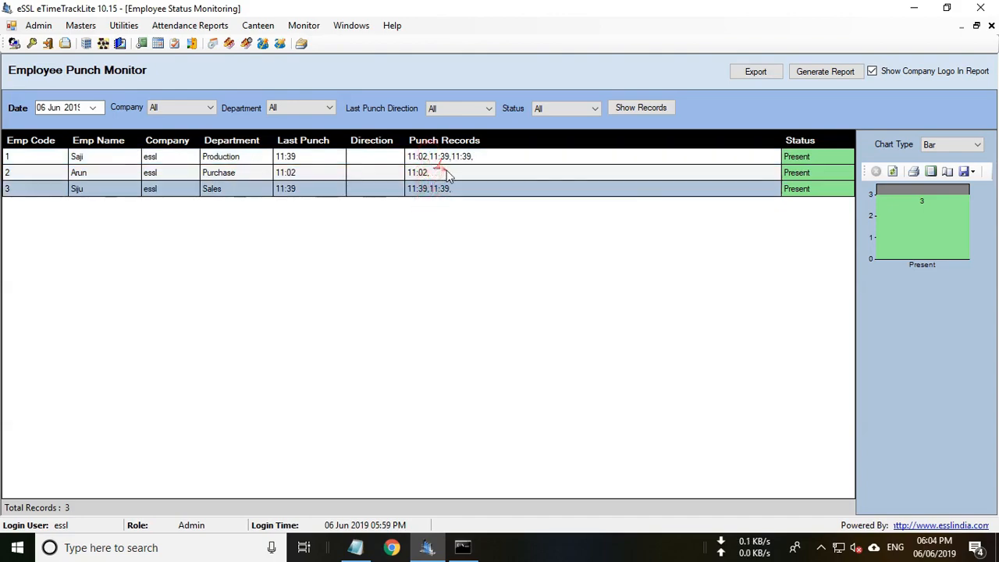
click(991, 26)
click(991, 26)
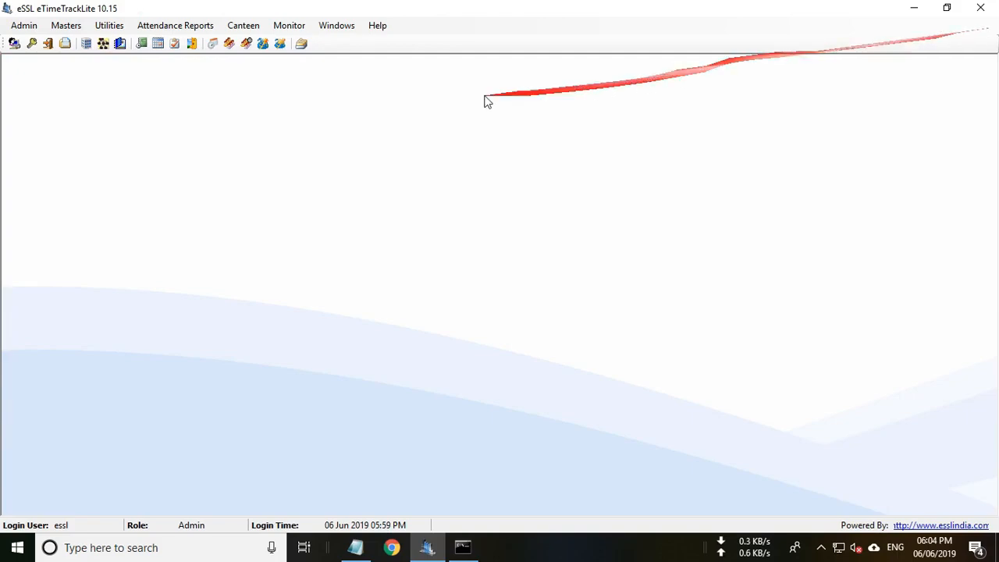
Run Re Calculate Attendance for 06 May to 06 Jun 2019 to 100%, then close it.
click(184, 26)
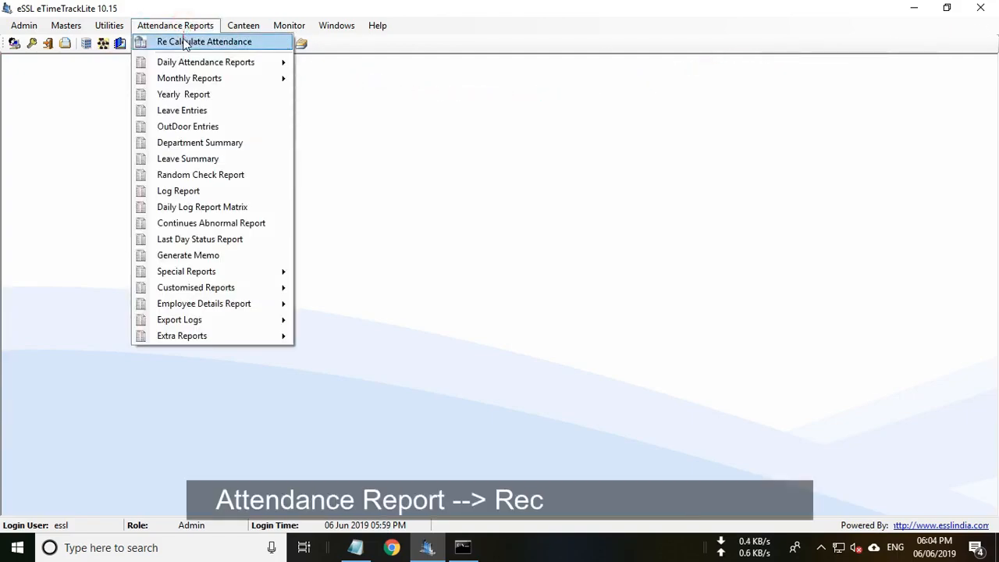
click(230, 43)
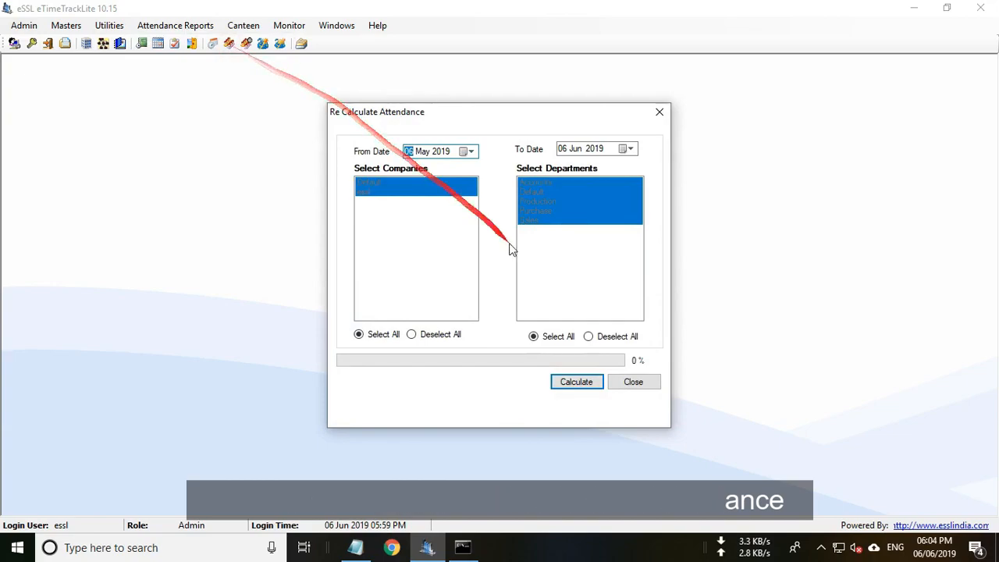
click(576, 386)
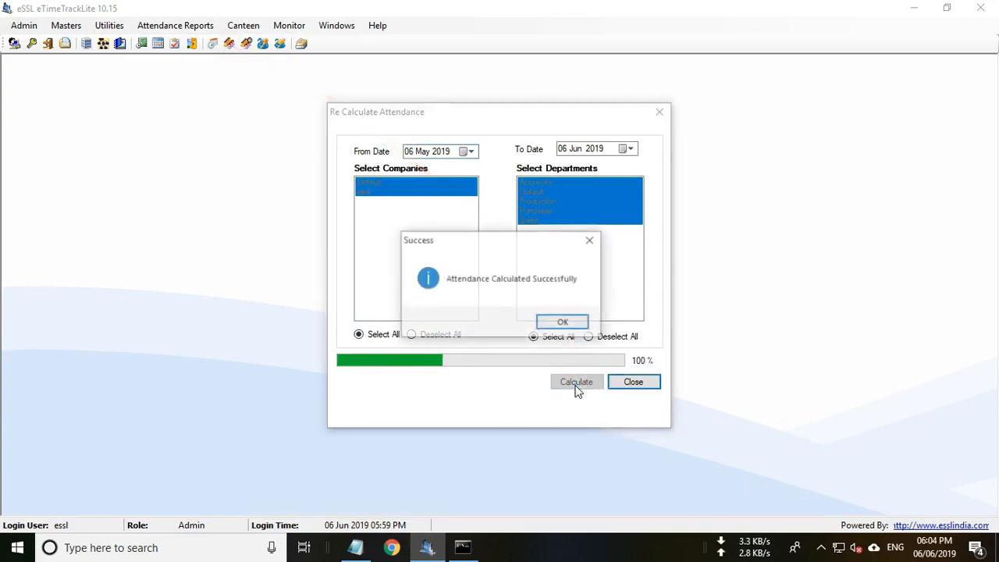
click(564, 321)
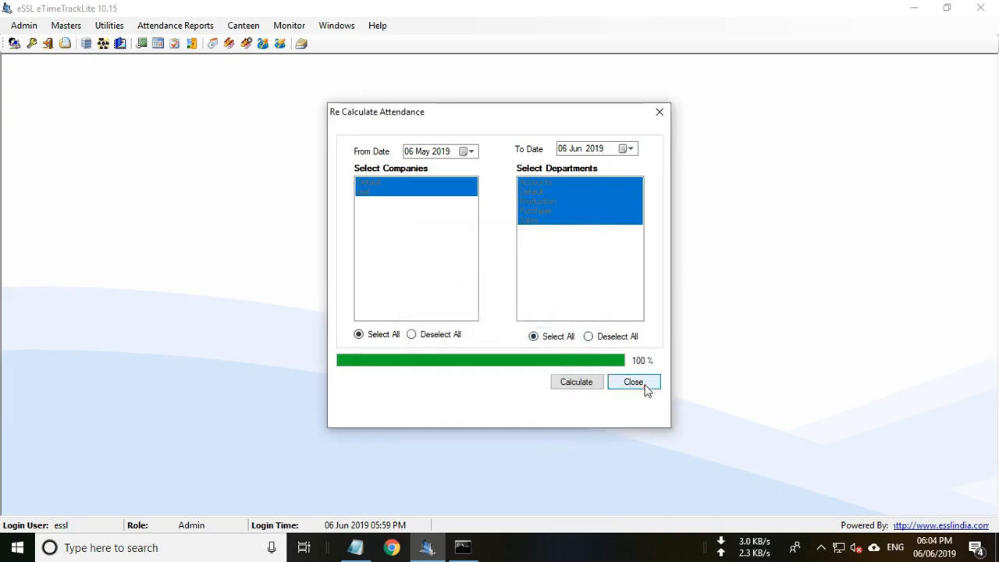
click(639, 385)
Set up the Detailed Attendance Report for 06 Jun 2019 with recalculation on and no company logo.
click(178, 26)
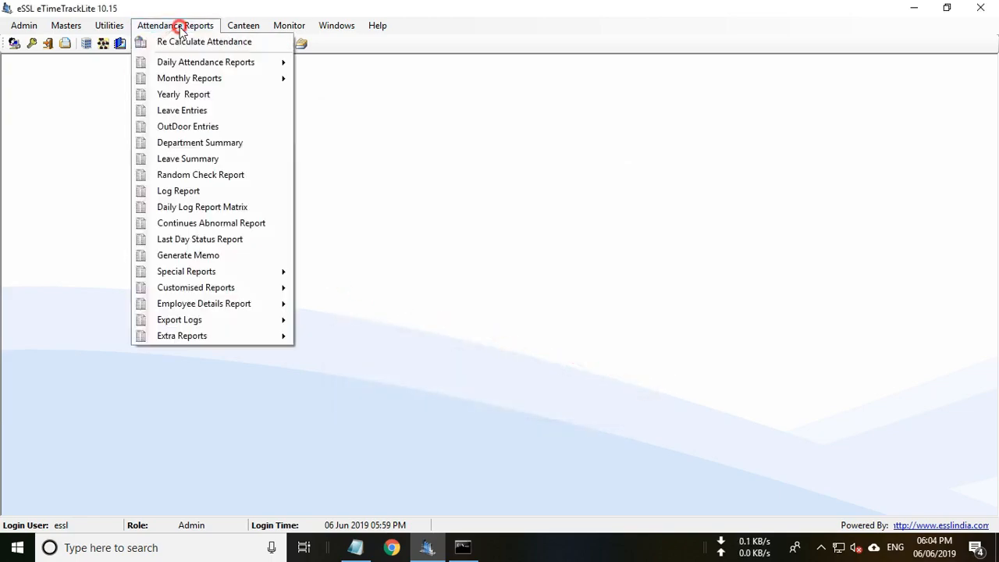
mouse_move(187, 65)
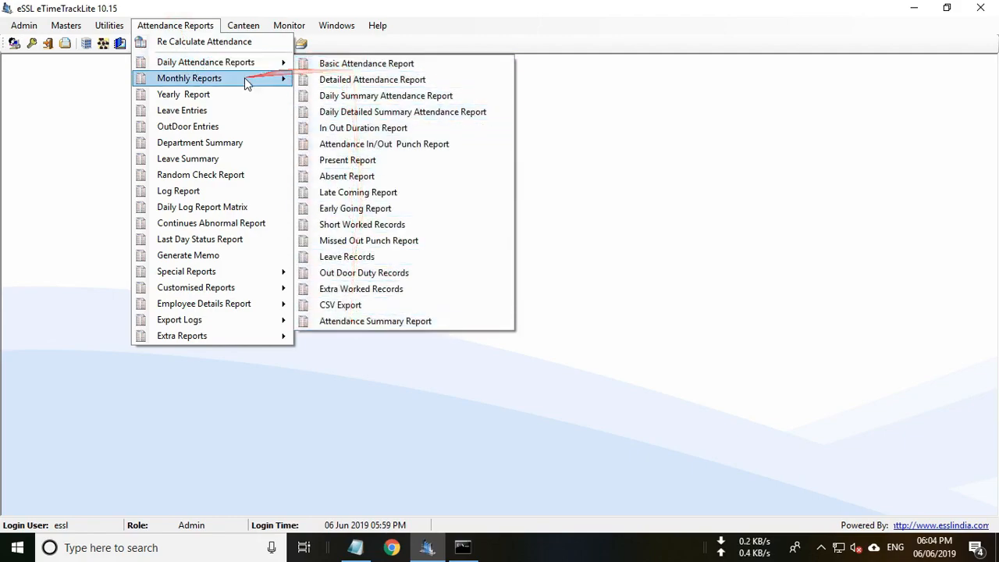
mouse_move(245, 78)
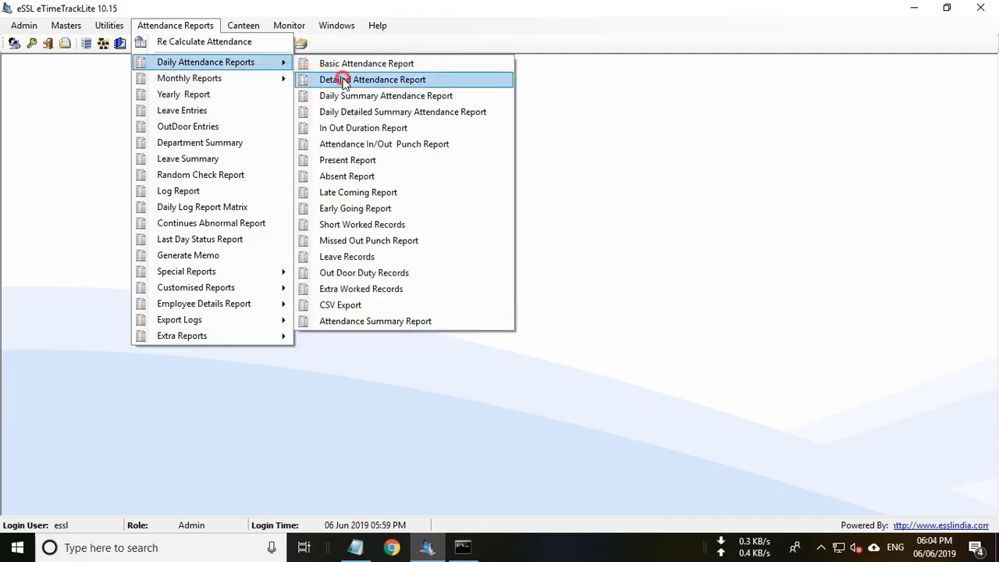
click(344, 81)
click(435, 103)
click(432, 101)
click(546, 104)
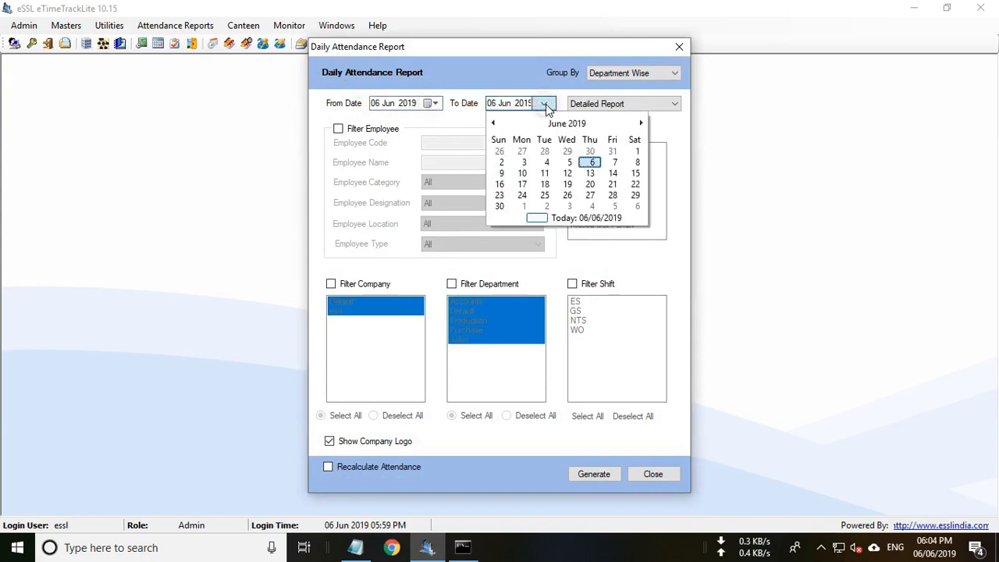
click(546, 104)
click(328, 467)
click(329, 442)
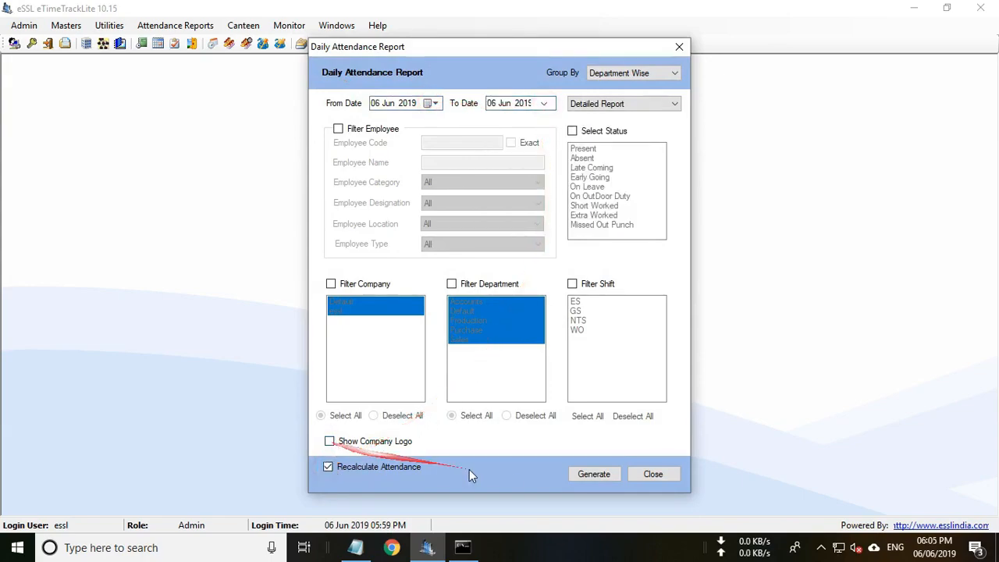
Generate the detailed report, maximize it to see Punch Records, and close the viewer.
click(593, 478)
click(593, 474)
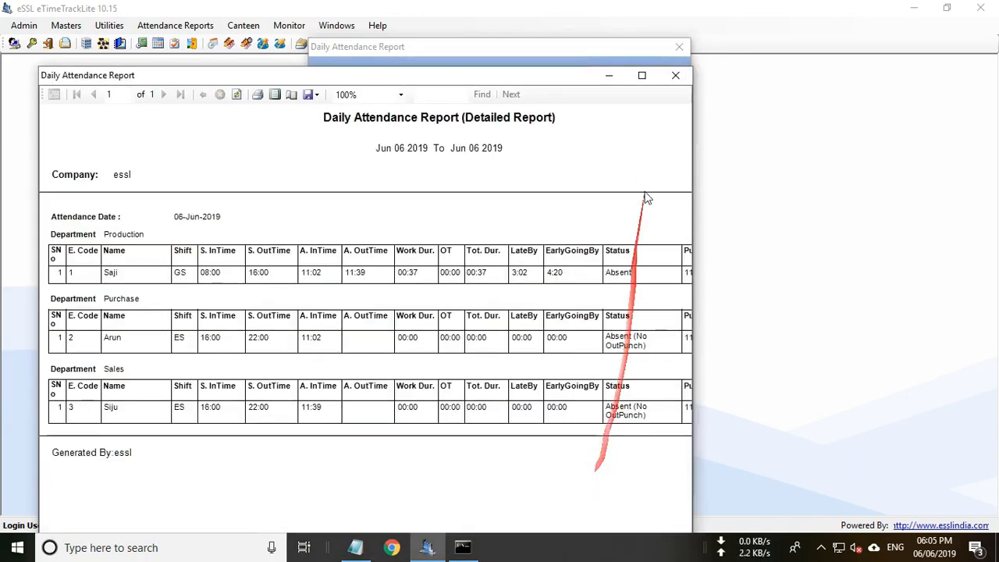
click(641, 74)
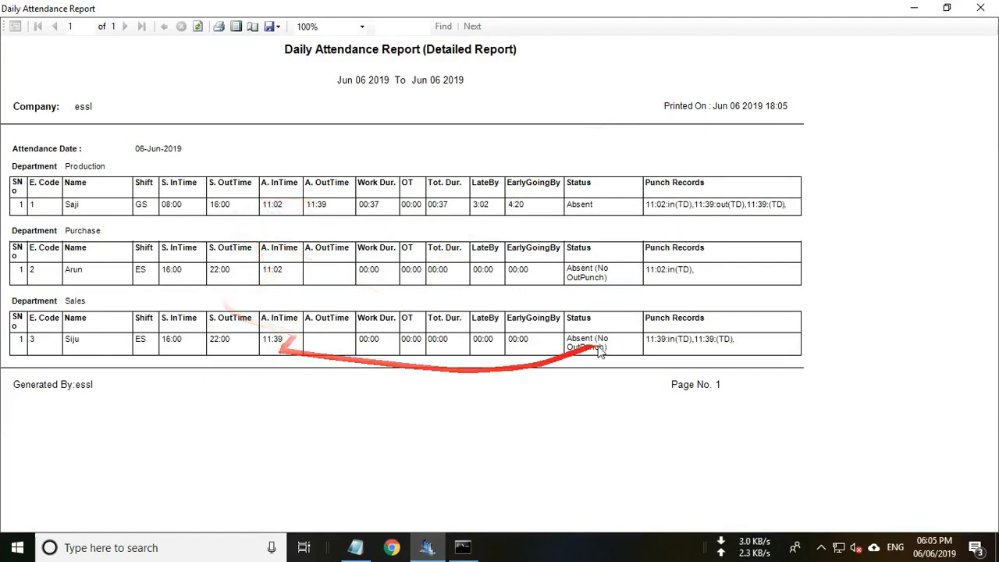
click(980, 8)
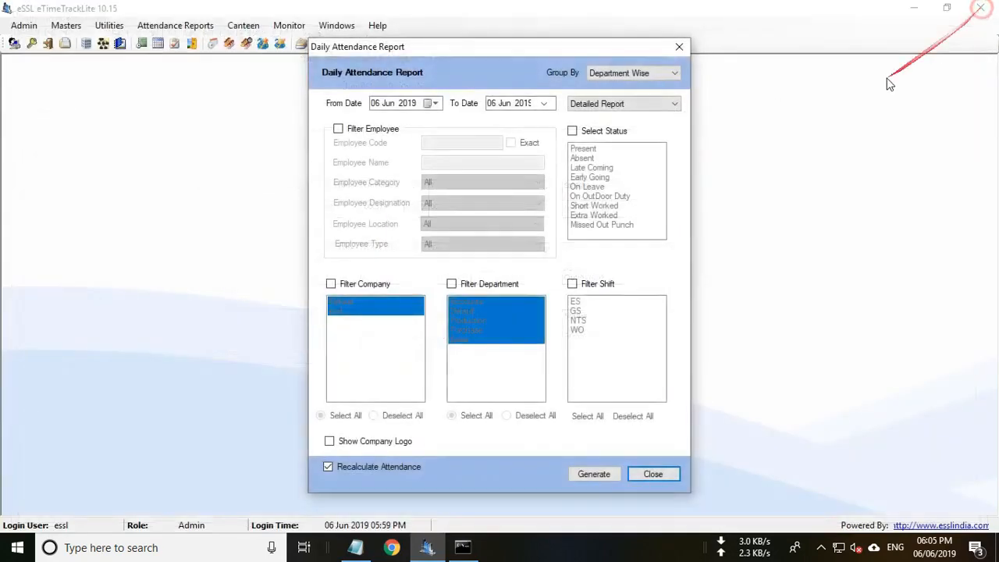
Generate and view the Basic Report full-screen, then close it.
click(621, 104)
click(603, 113)
click(597, 476)
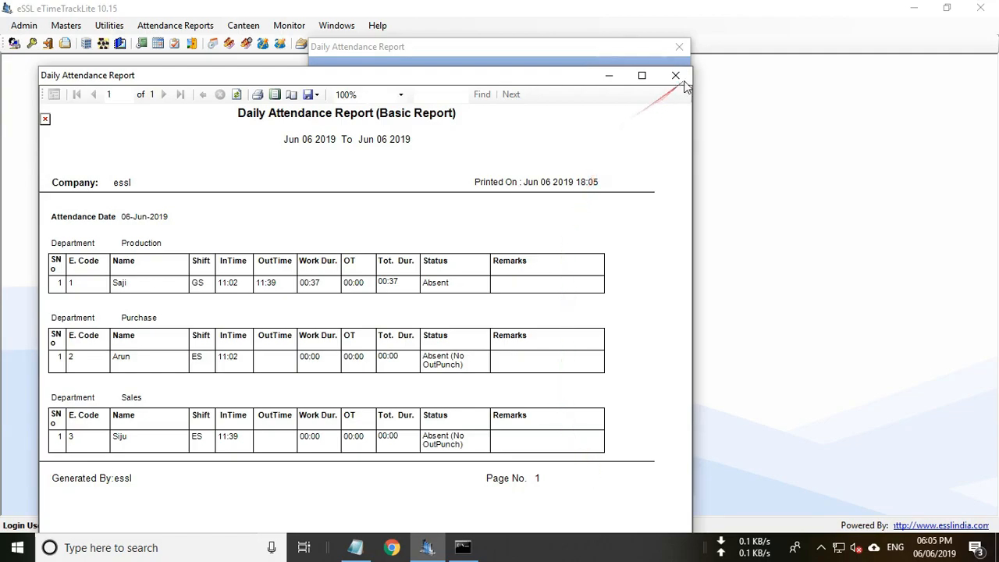
click(643, 76)
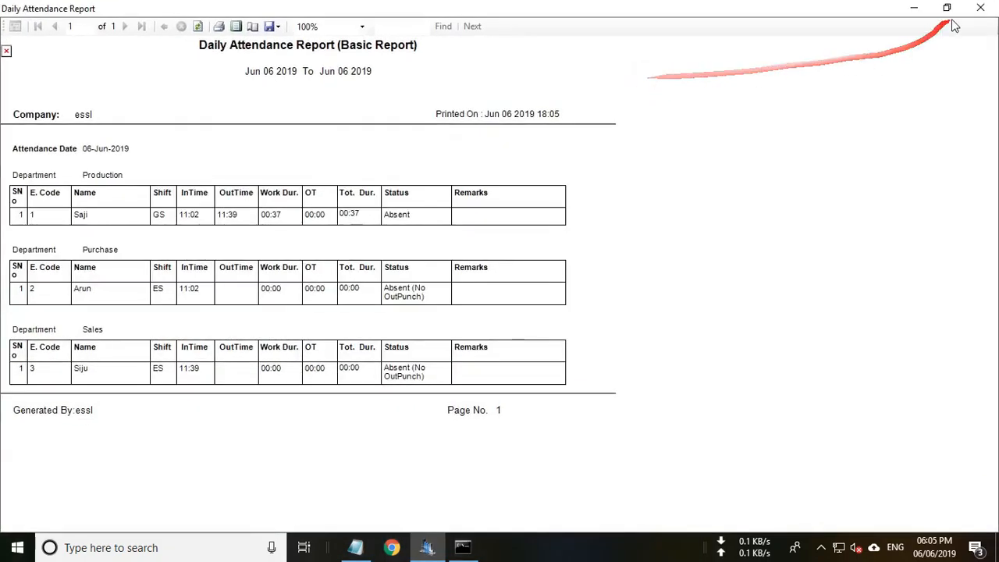
click(980, 9)
Switch the report type to Summary Report and generate it full-screen.
click(607, 106)
click(598, 126)
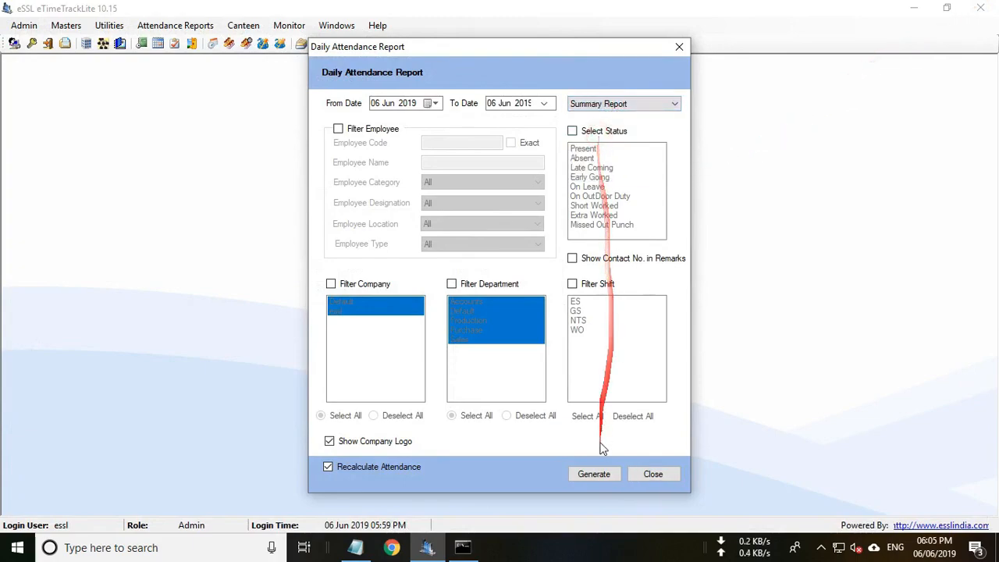
click(594, 475)
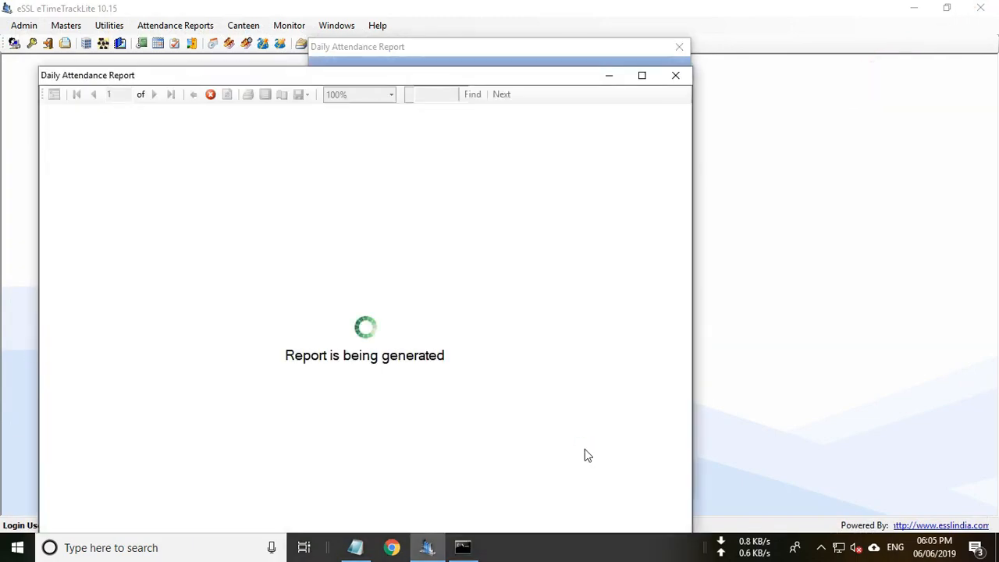
click(642, 75)
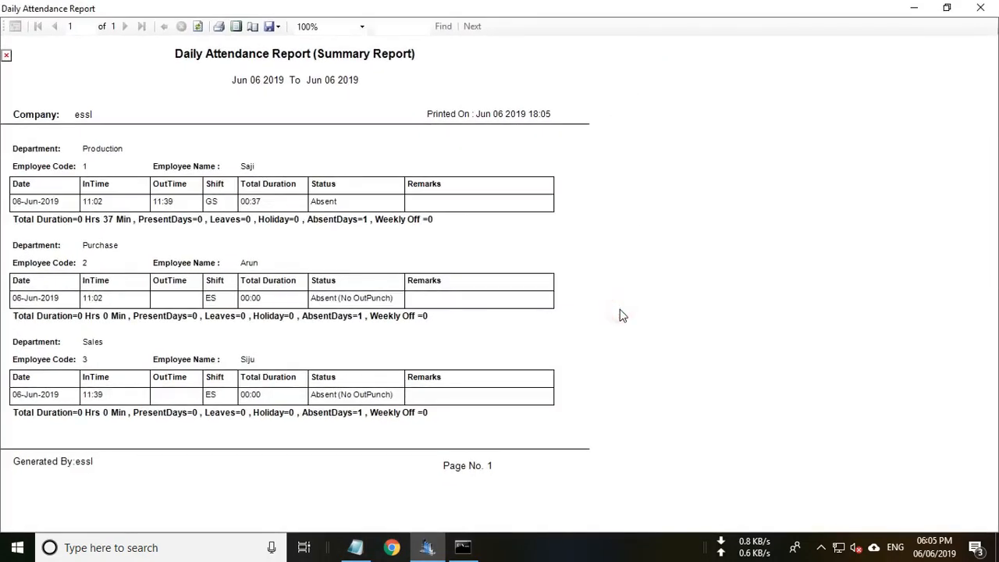
Check the Export and Print options without exporting or printing, then close the report.
click(276, 26)
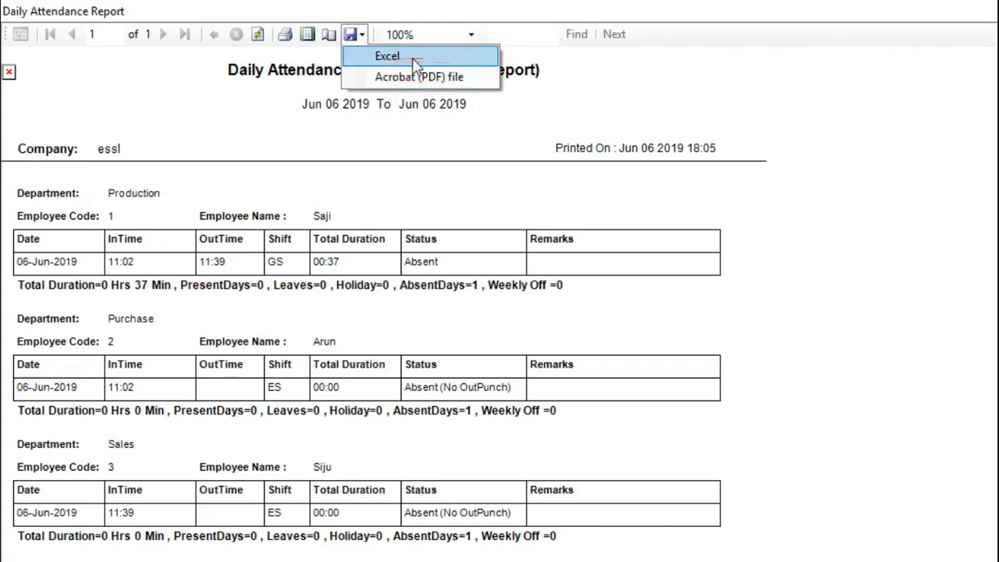
click(300, 46)
click(294, 45)
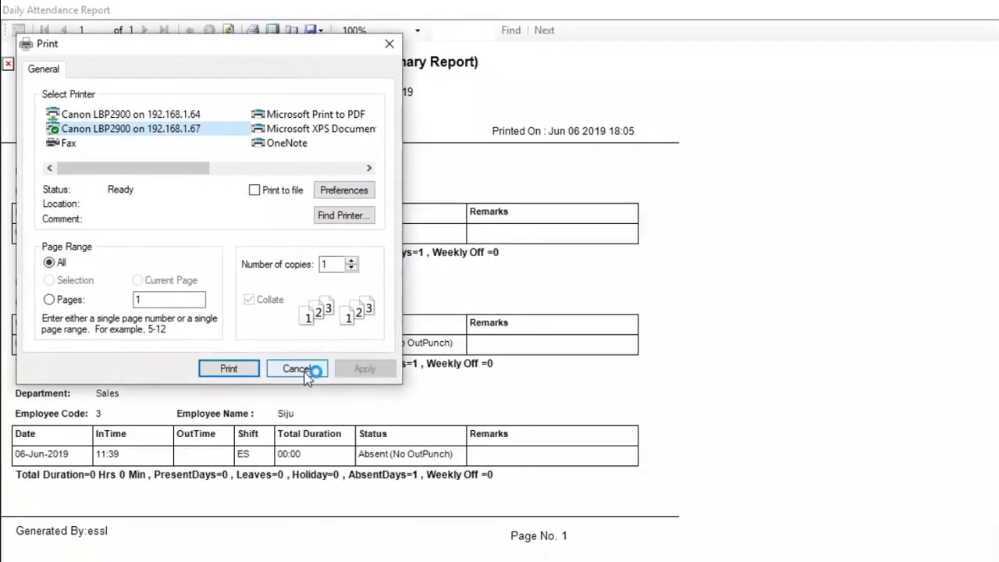
click(305, 370)
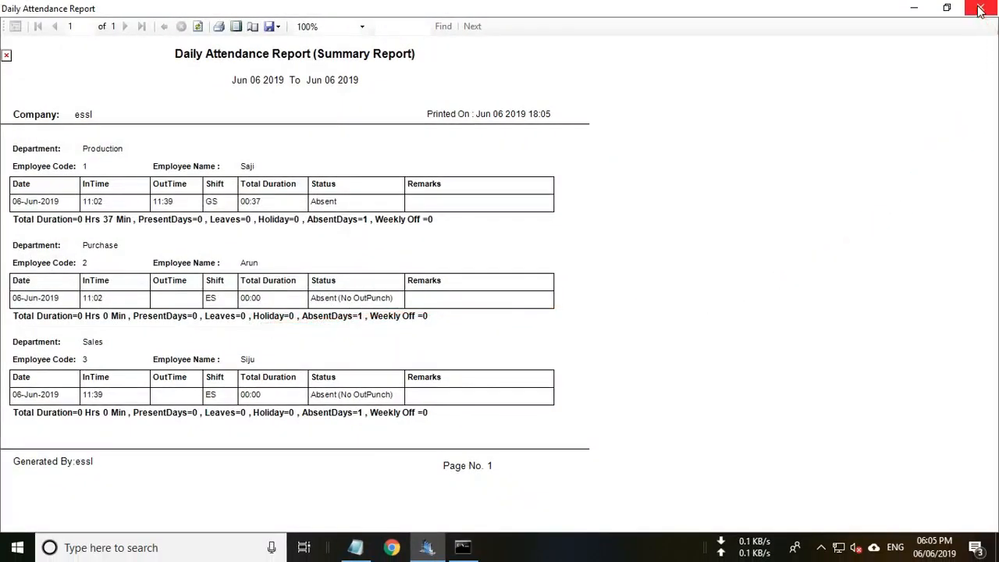
click(980, 9)
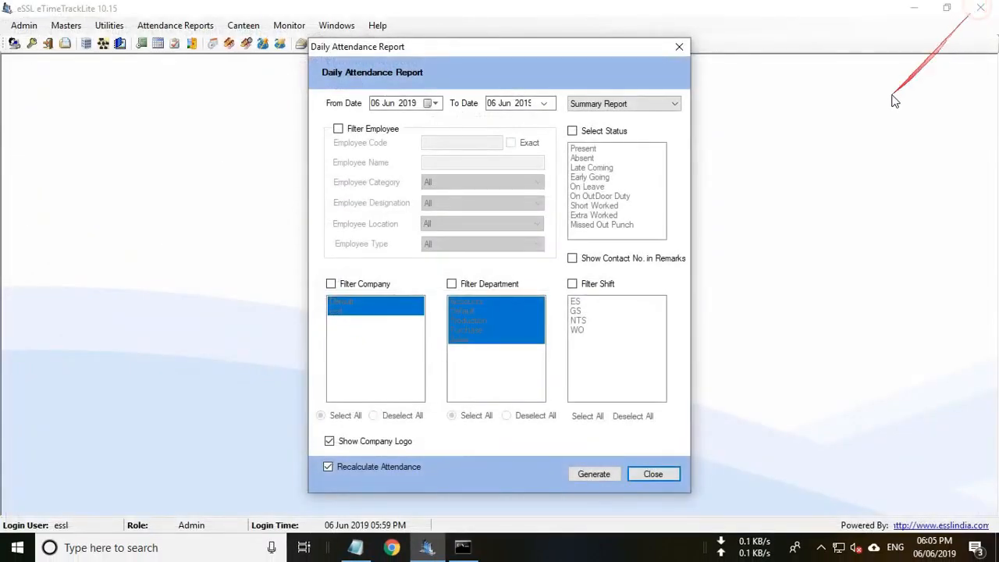
Dismiss the Daily Attendance Report settings form with its close button.
click(681, 45)
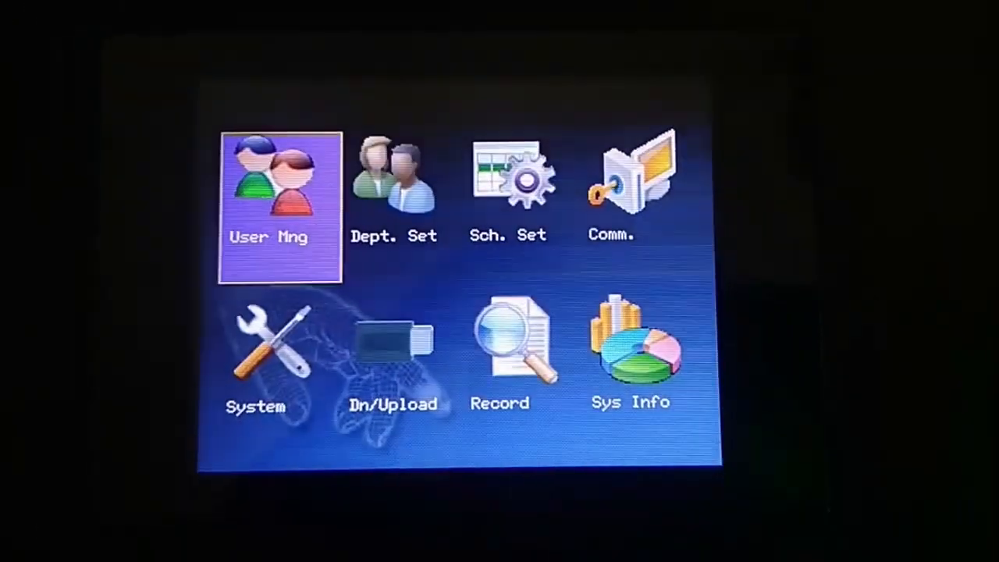
Copy the attendance log to the USB disk via Dn/Upload > U Disk Download > Download Attlog.
key(Down)
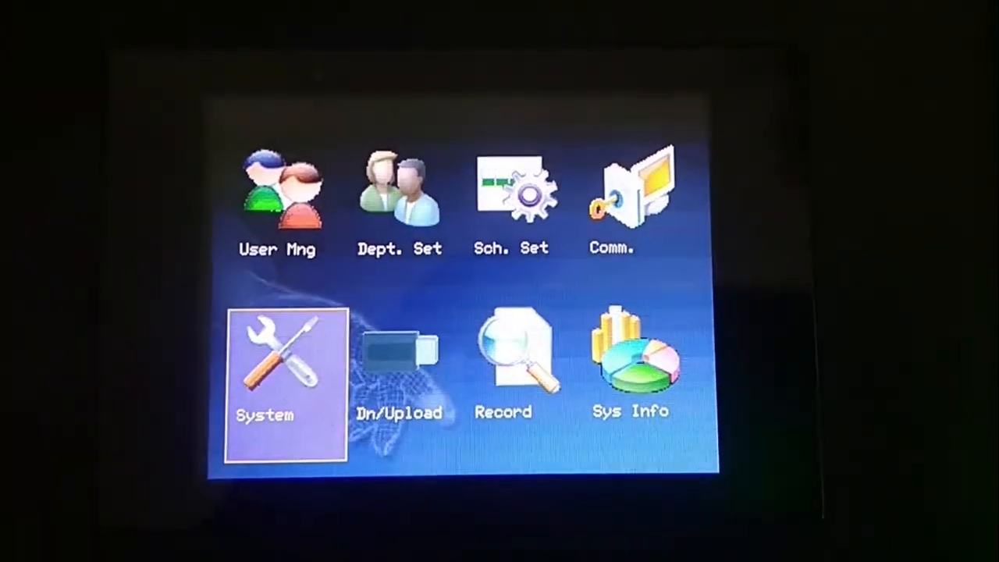
key(Right)
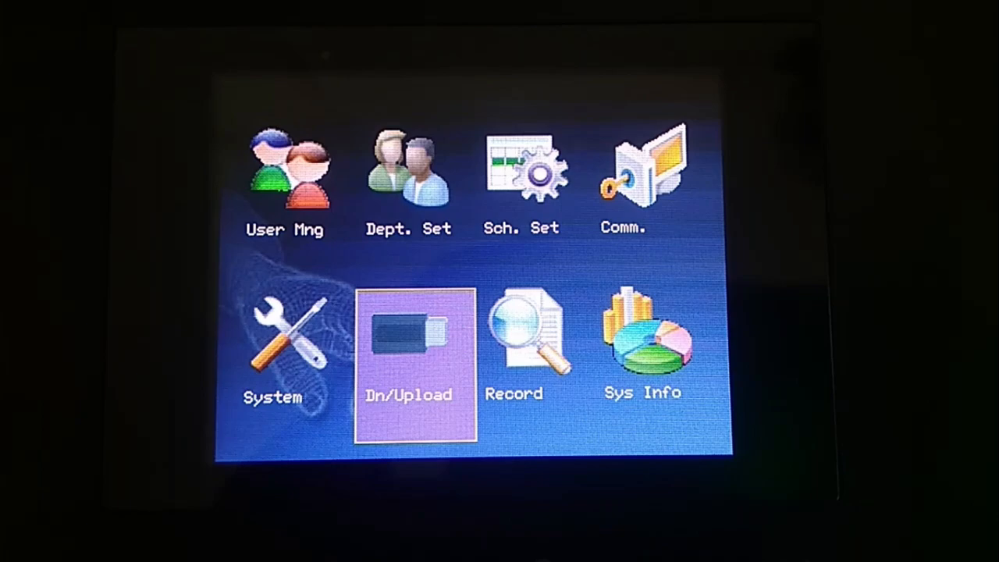
key(Return)
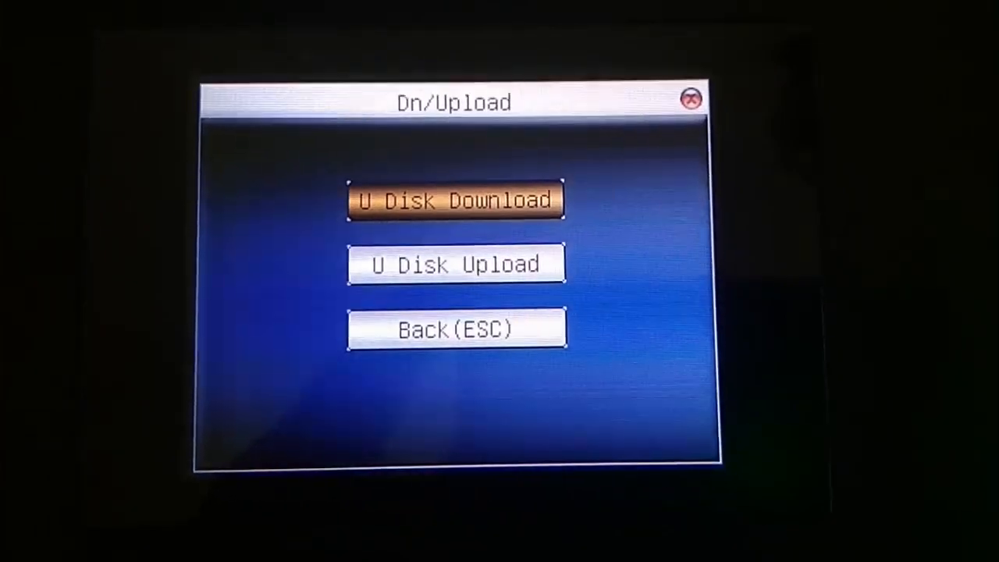
key(Return)
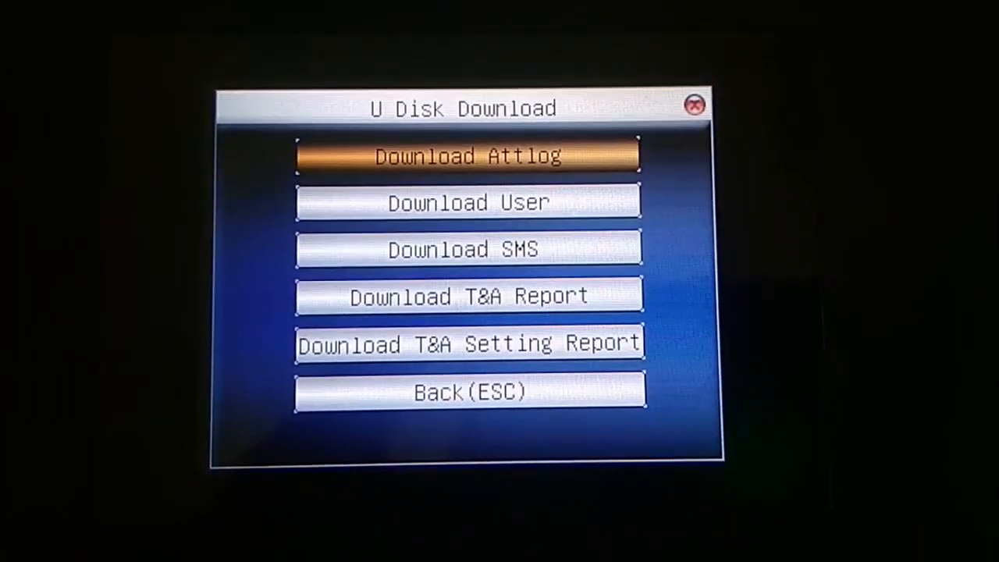
key(Return)
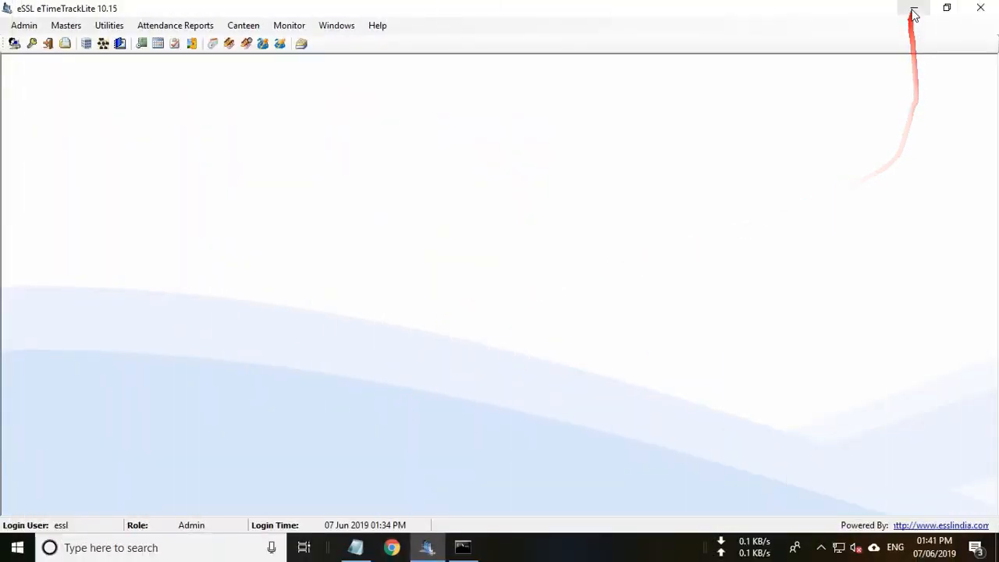
Check that USB Drive (F:) holds the 1 KB 1_attlog.dat file, then close Explorer.
click(912, 8)
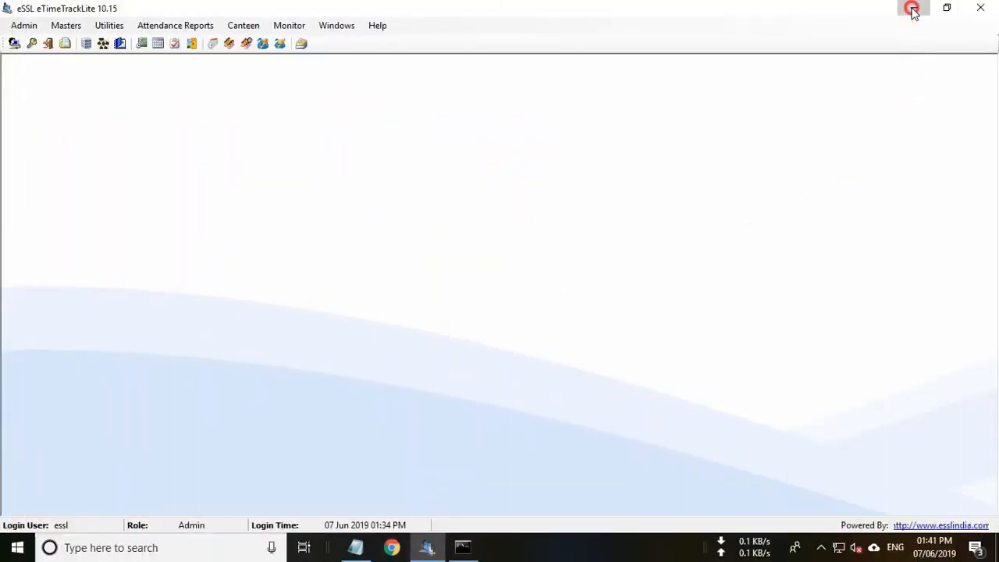
click(23, 32)
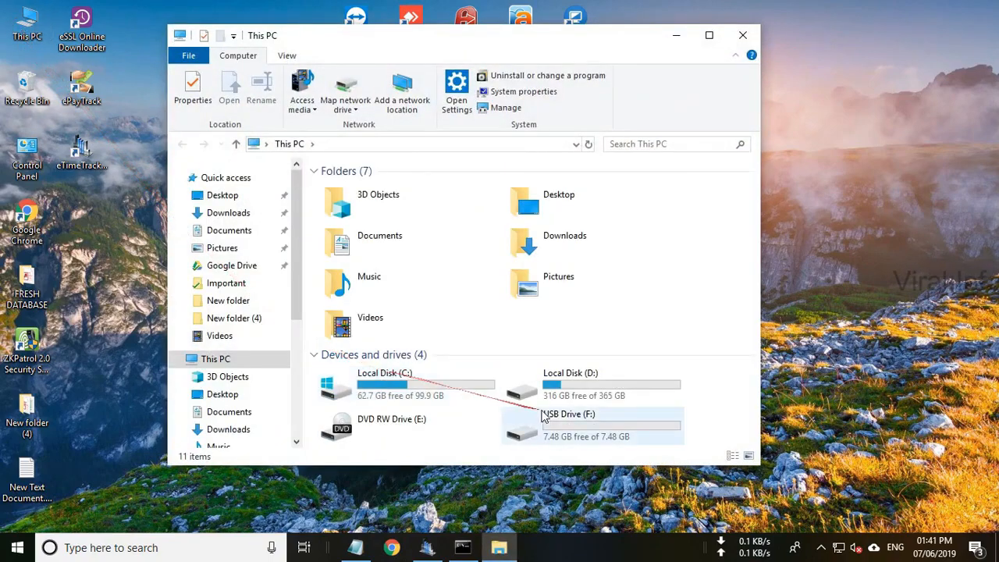
click(581, 428)
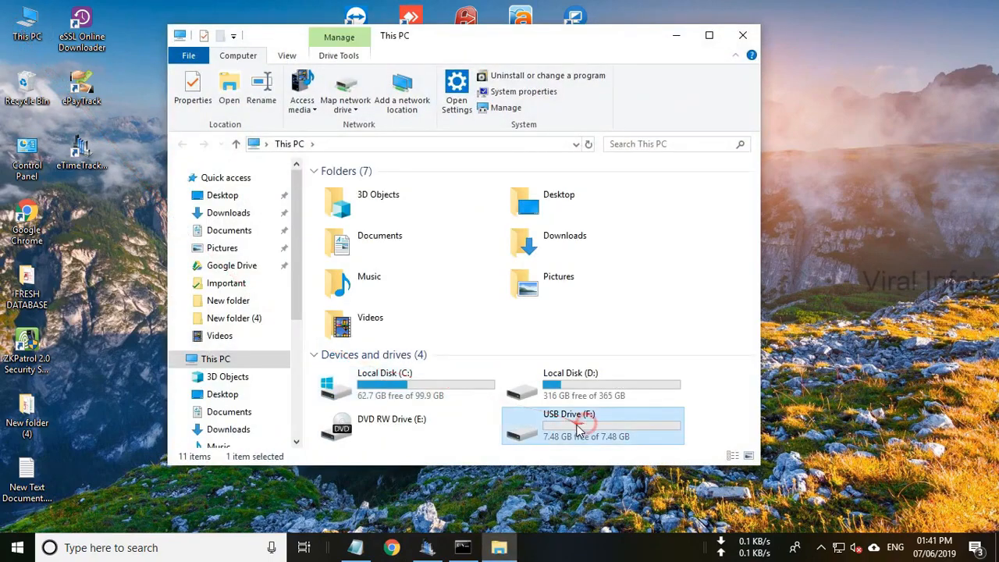
double_click(578, 431)
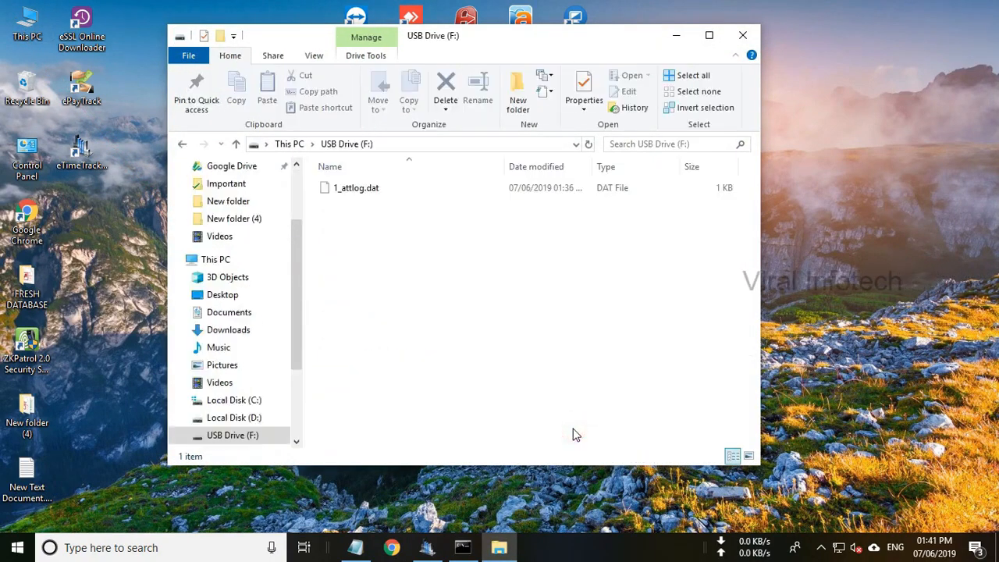
click(373, 191)
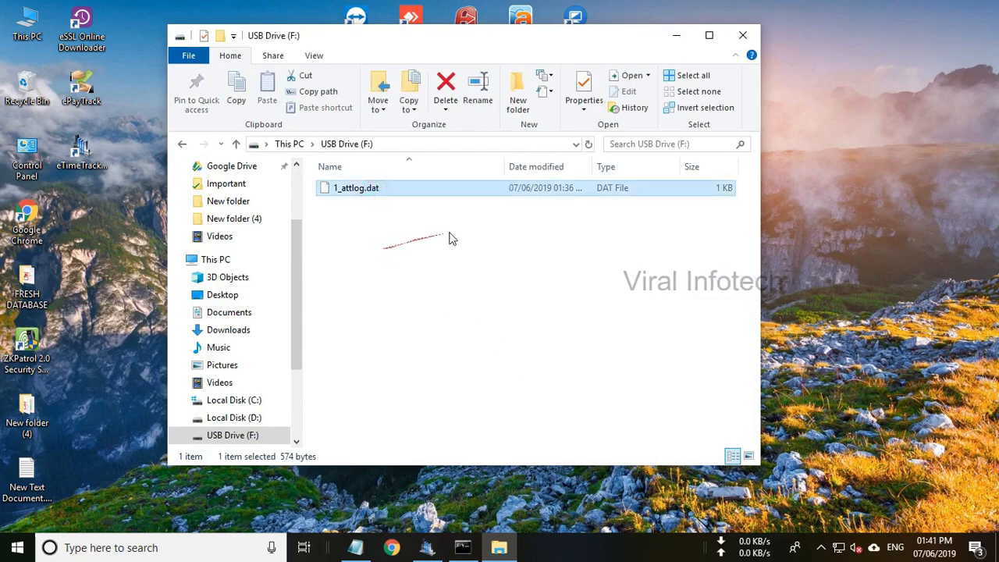
click(743, 35)
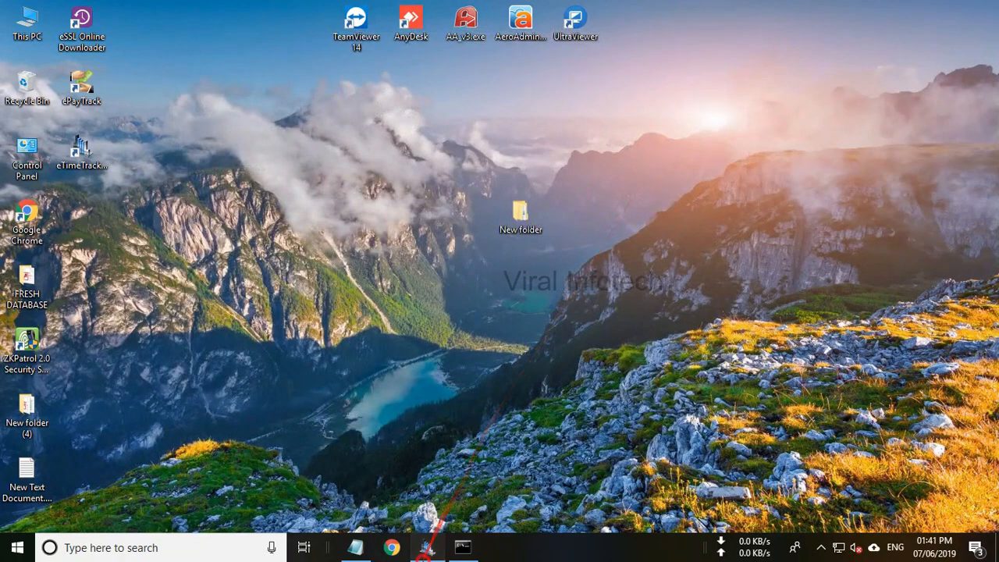
Restore eTimeTrackLite, go to Utilities > Device Management, tick the USB device and choose Download USB.
click(428, 547)
click(109, 25)
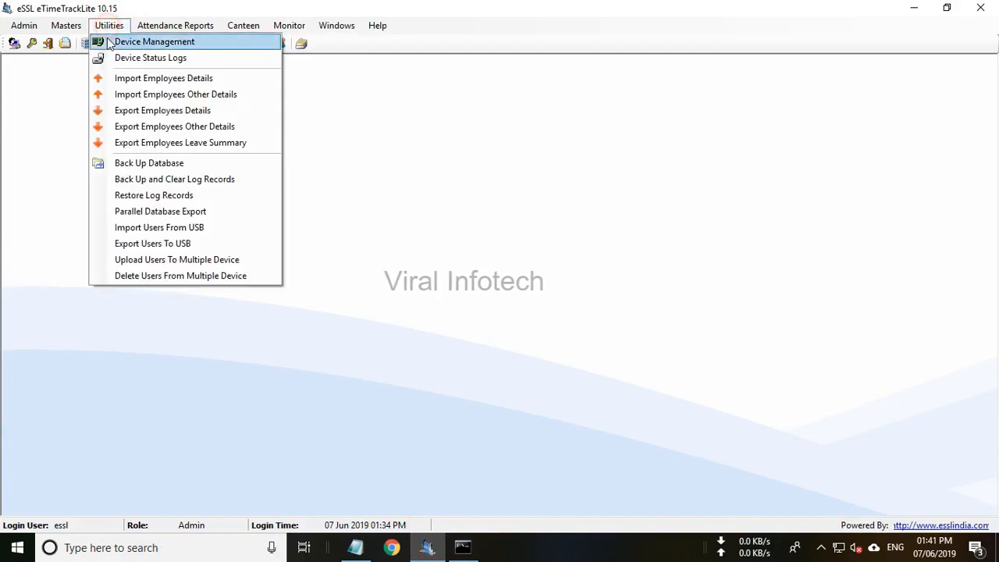
click(109, 43)
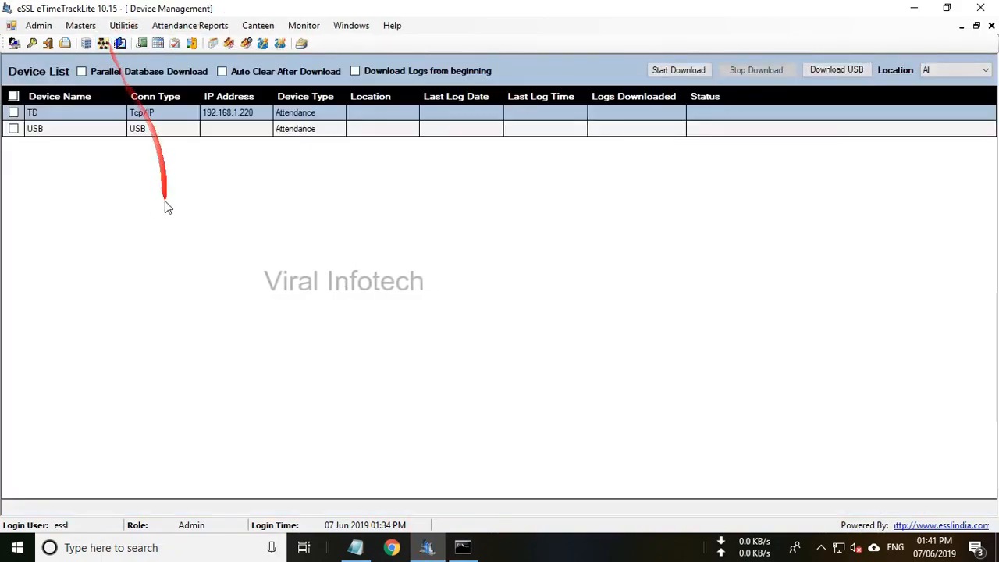
click(14, 128)
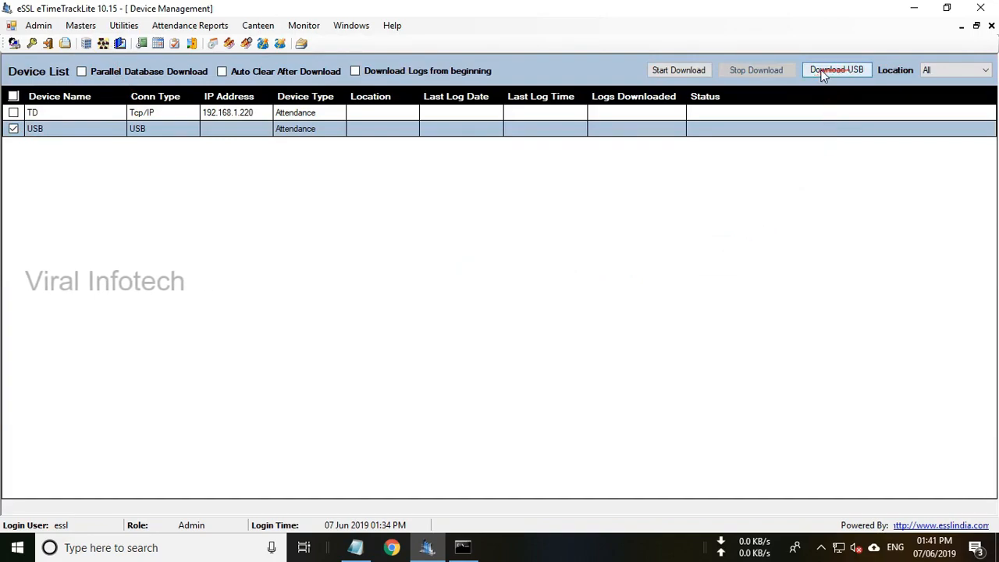
click(843, 71)
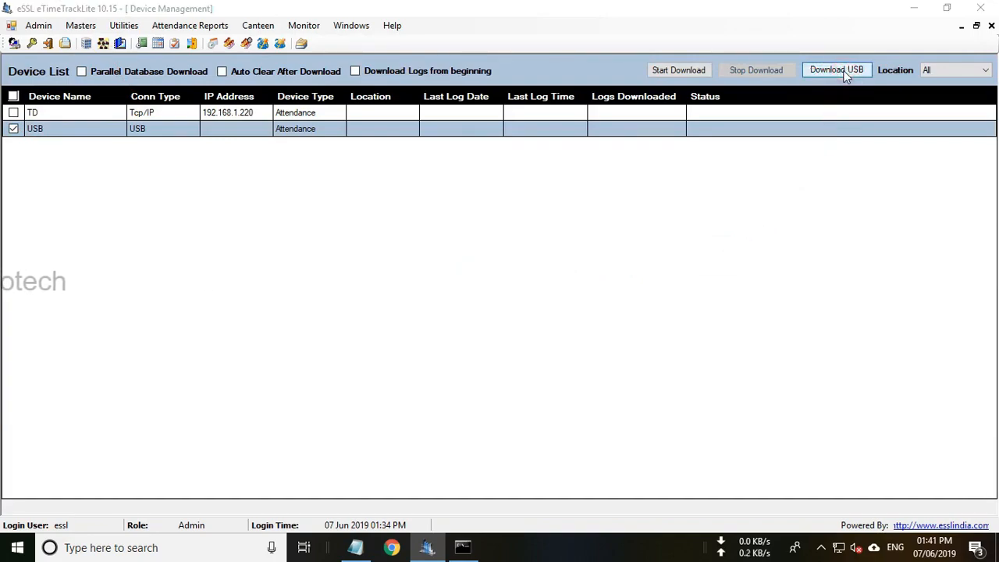
click(845, 72)
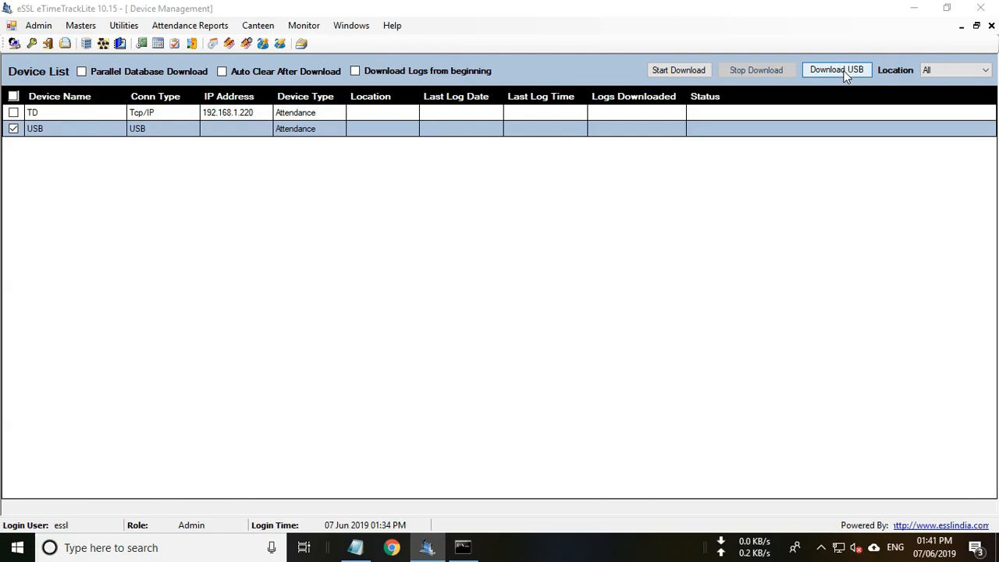
Import 1_attlog.dat from USB Drive (F:) and acknowledge the 14/14 logs downloaded message.
click(844, 70)
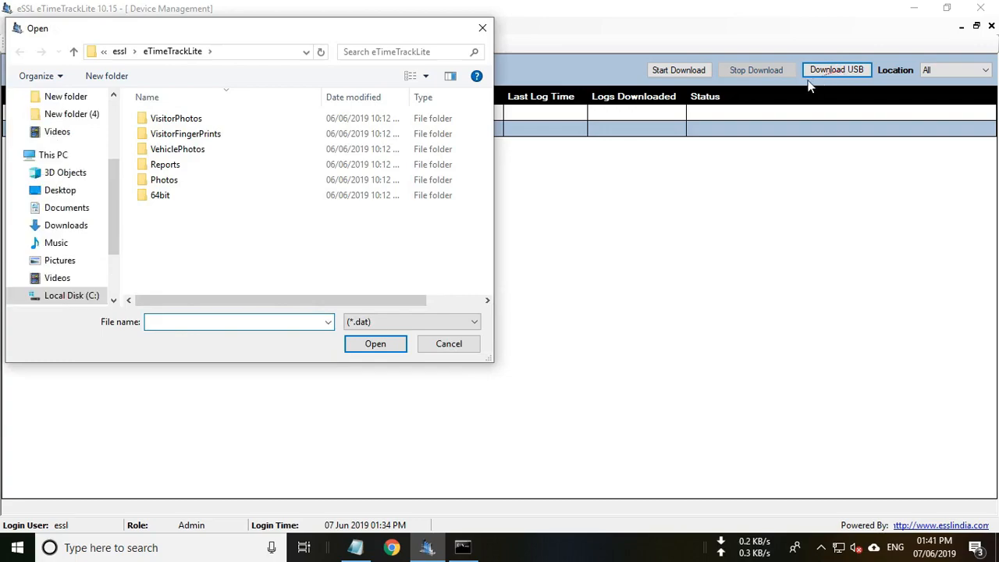
drag(114, 235, 100, 286)
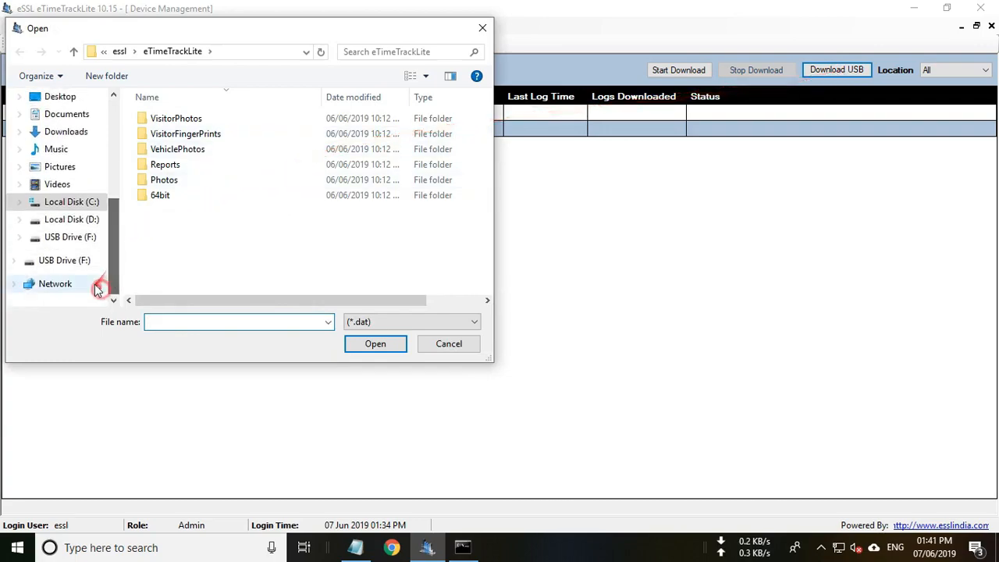
click(83, 241)
click(189, 125)
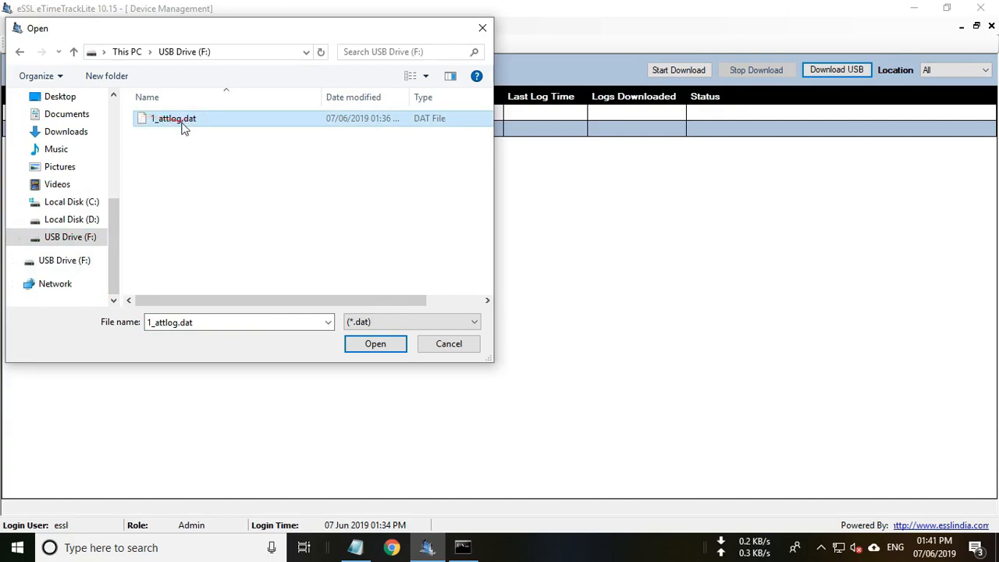
click(380, 345)
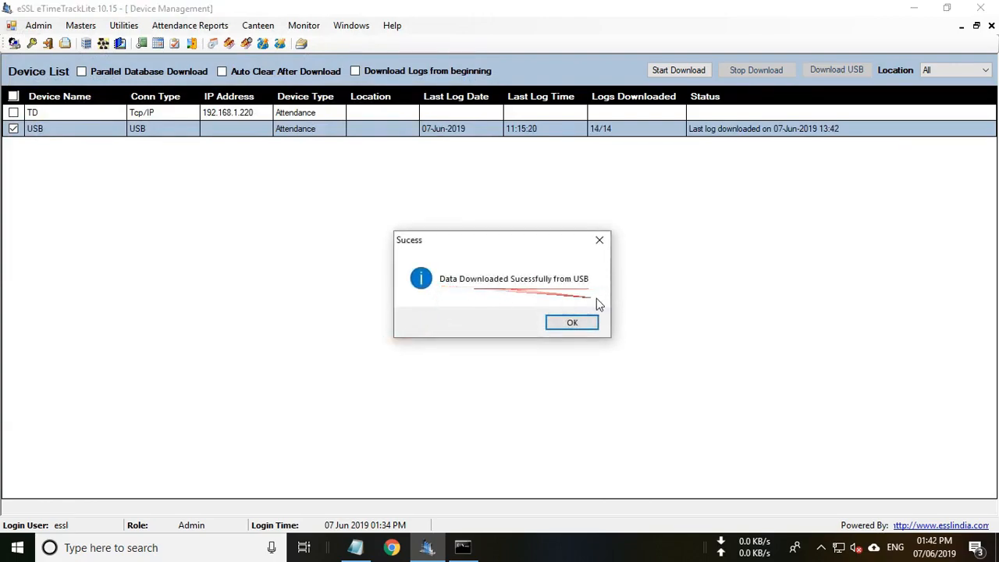
click(586, 327)
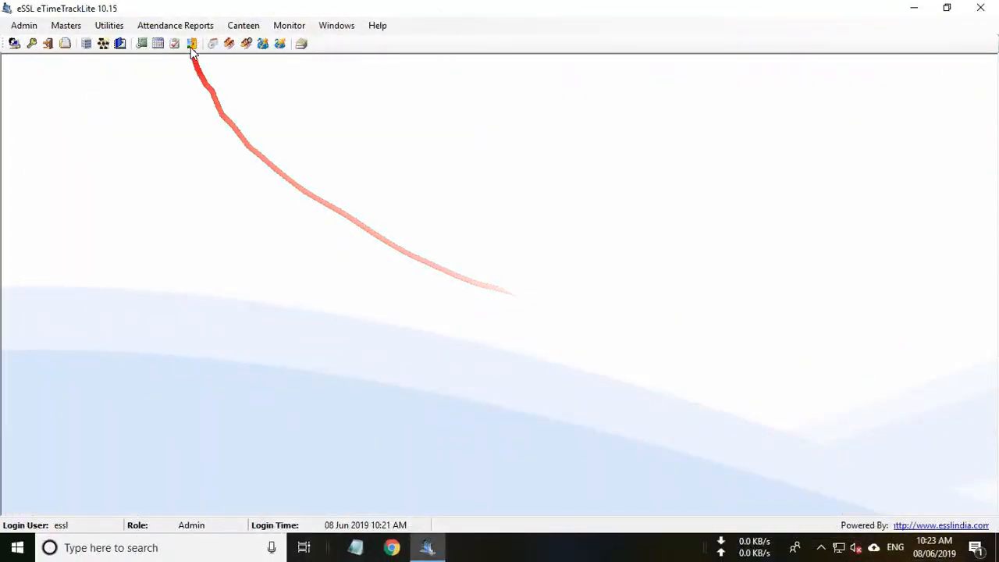
Open the Monthly Detailed Work Duration Report and set dates 01 May 2019 to 31 May 2019.
click(191, 25)
mouse_move(185, 81)
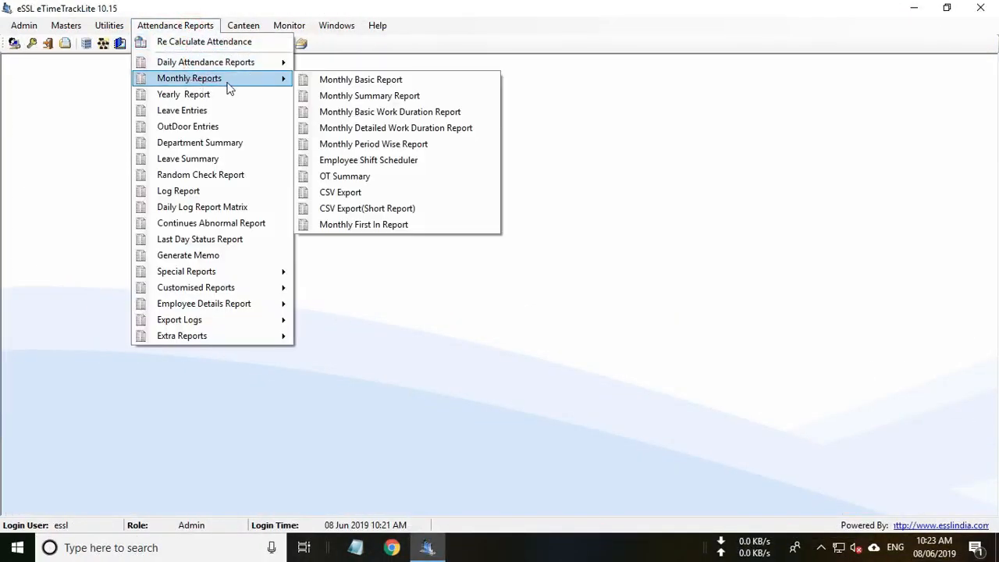
click(393, 129)
click(324, 197)
key(Down)
click(453, 196)
key(Down)
click(439, 197)
key(Up)
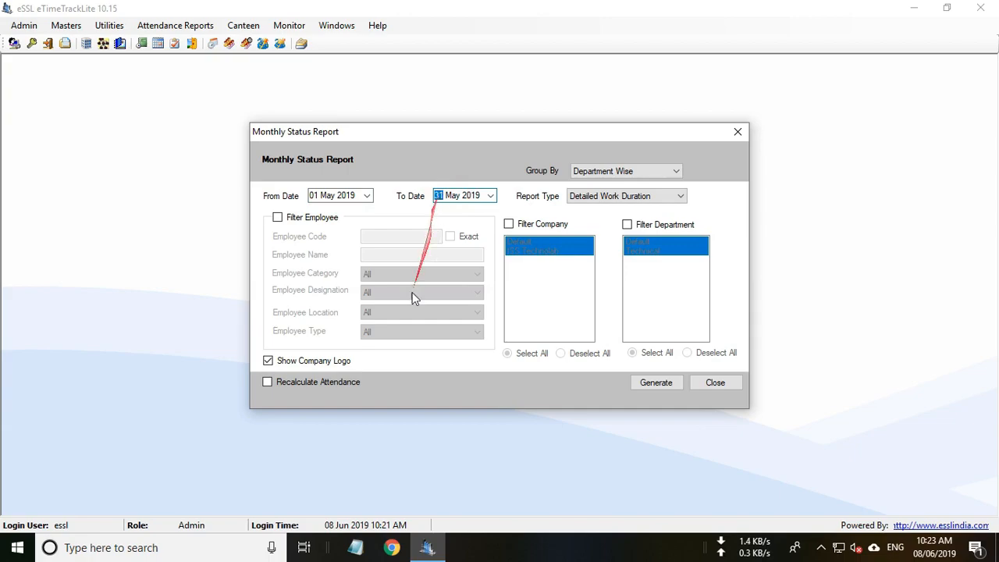
With Recalculate ticked and the logo off, generate the report, review it maximized, then close it.
click(287, 383)
click(293, 362)
click(636, 384)
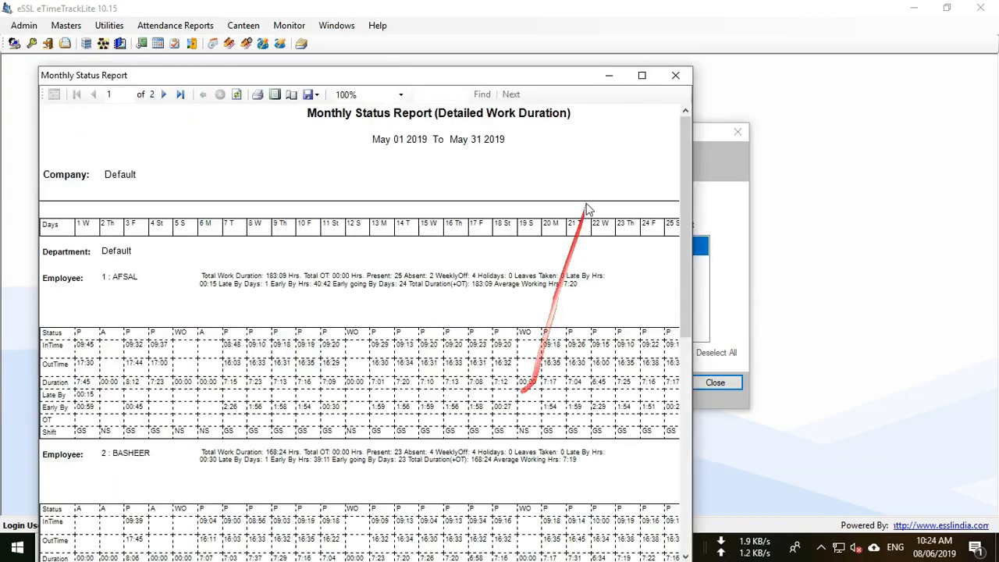
click(640, 75)
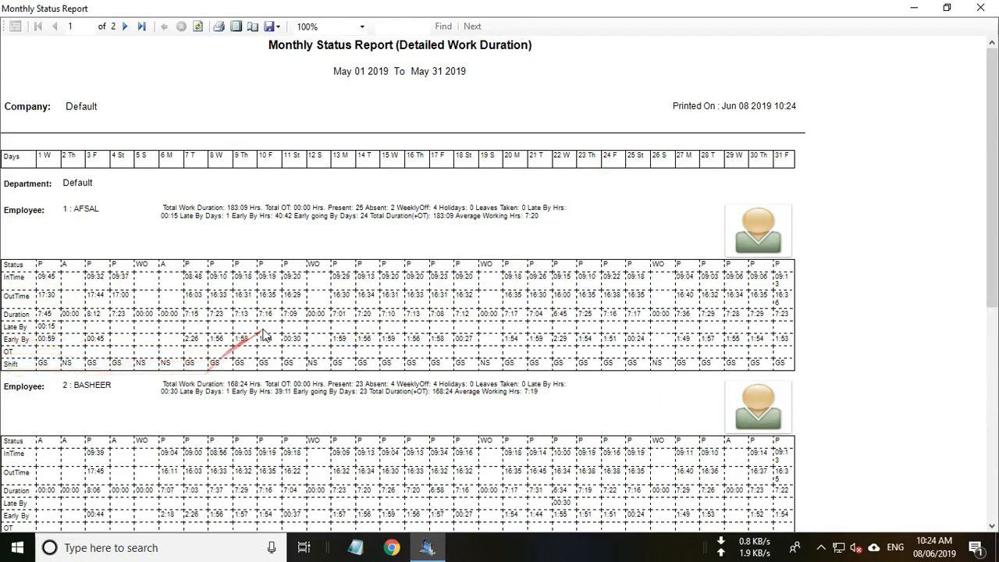
scroll(264, 338, down, 3)
scroll(264, 337, down, 3)
scroll(264, 337, up, 6)
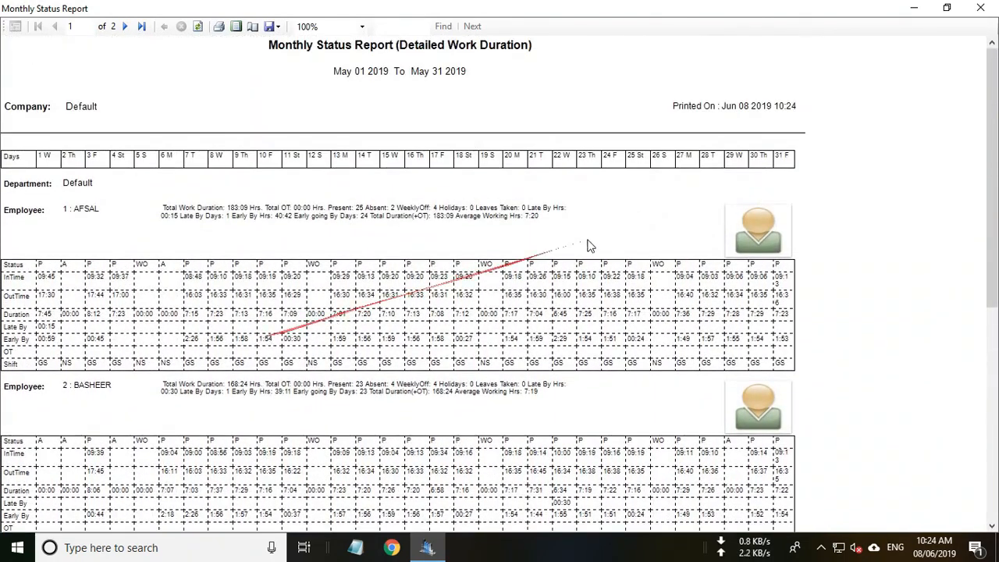
click(981, 8)
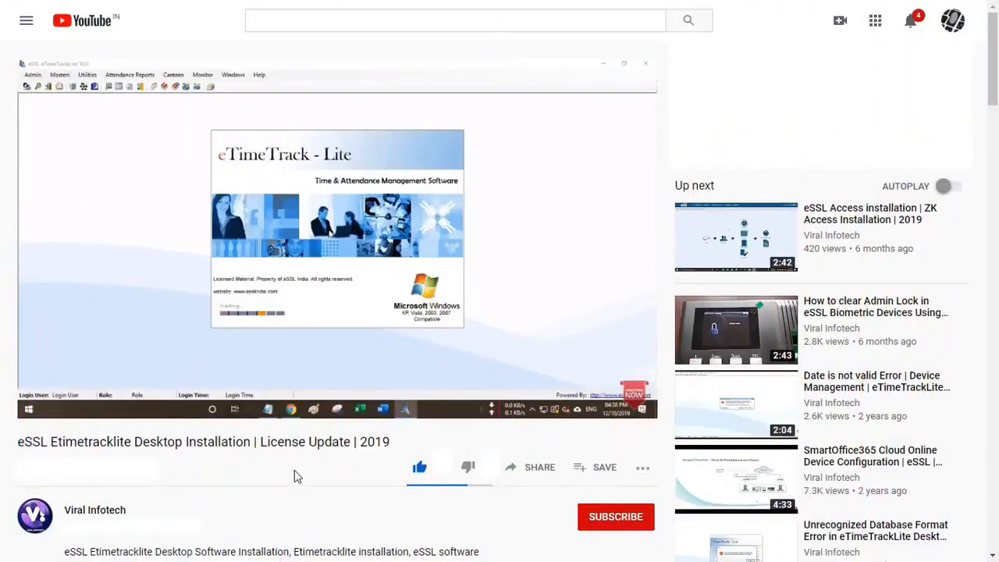
Expand the video's full description, read through it, then collapse it again.
scroll(294, 470, down, 4)
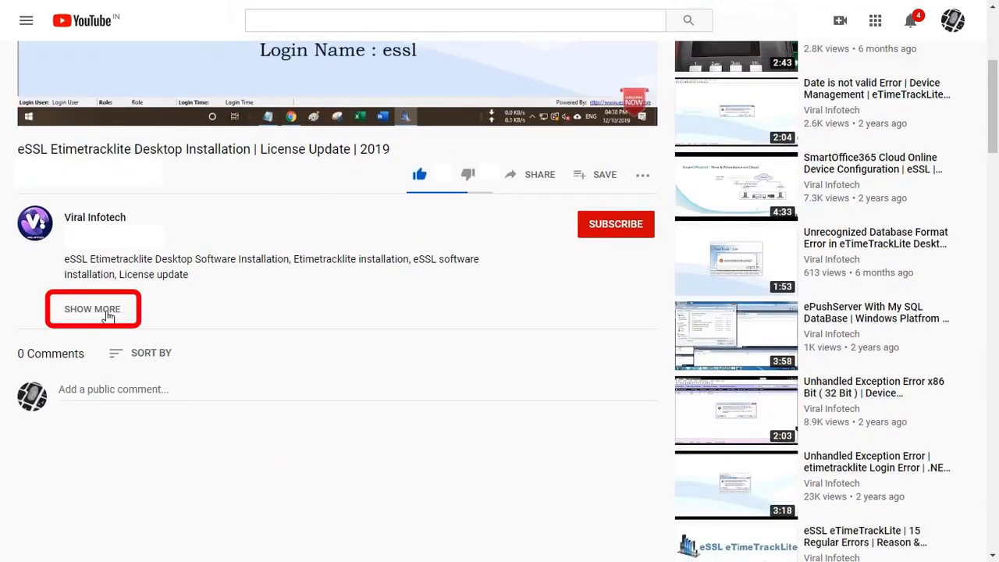
click(92, 309)
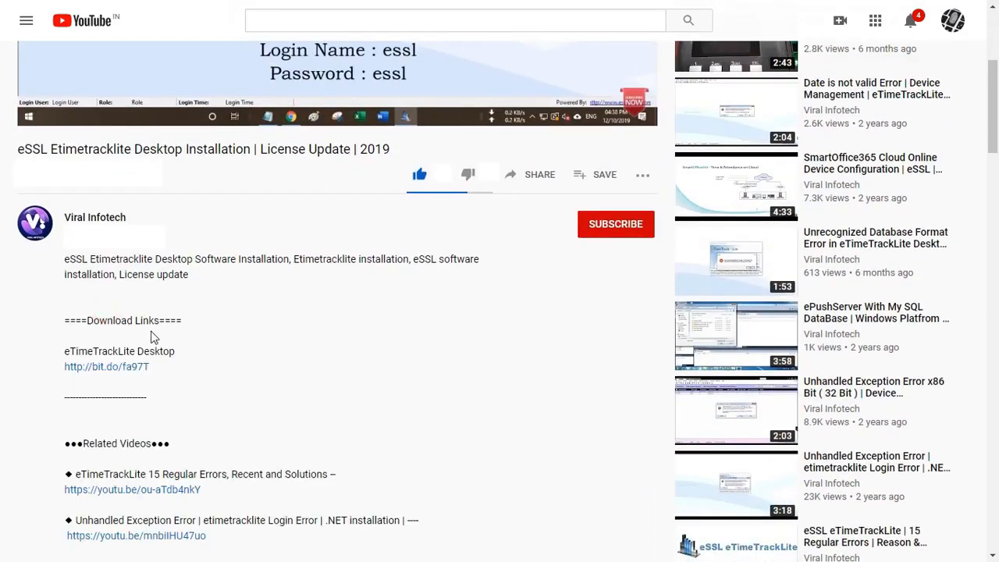
scroll(192, 523, down, 4)
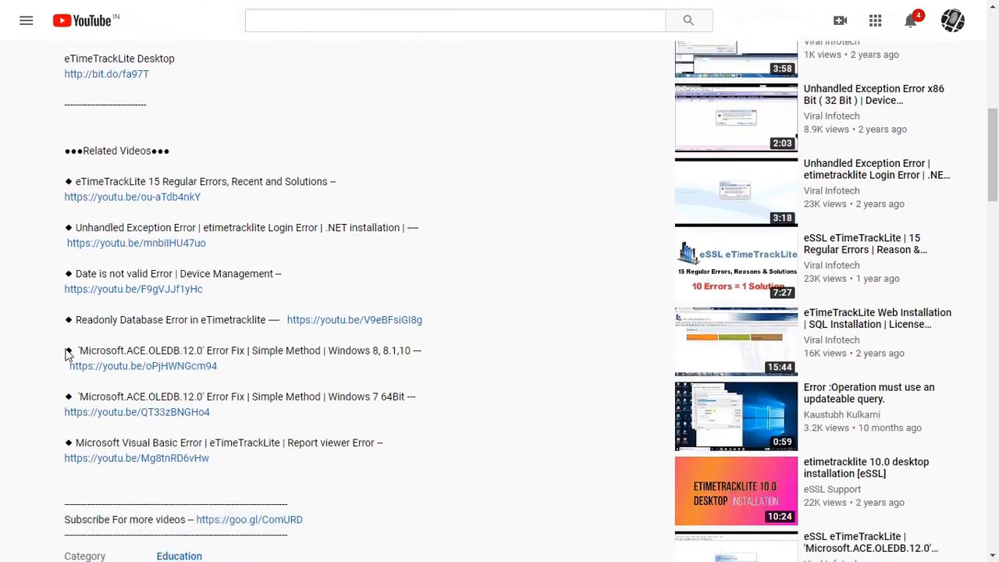
scroll(162, 522, down, 2)
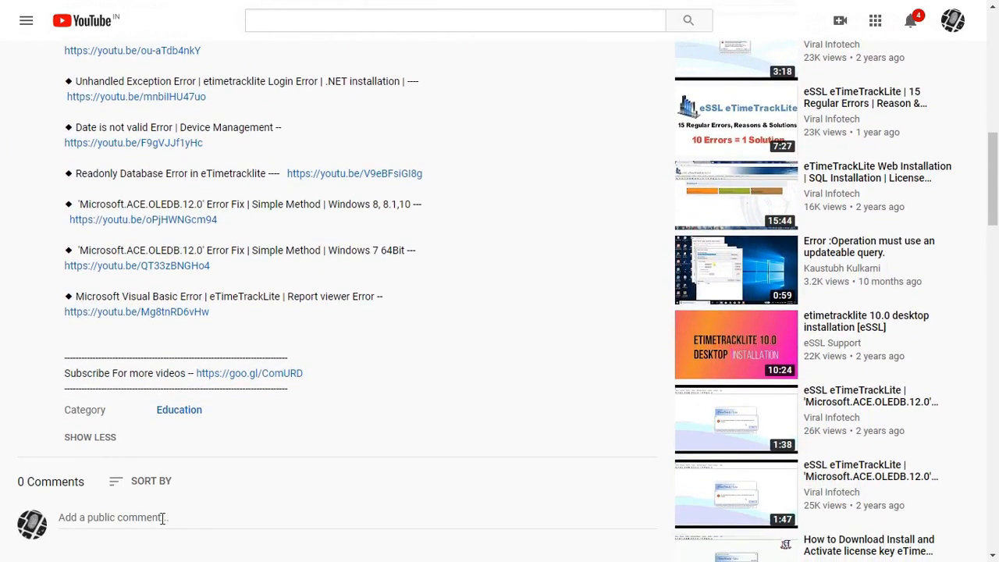
click(103, 443)
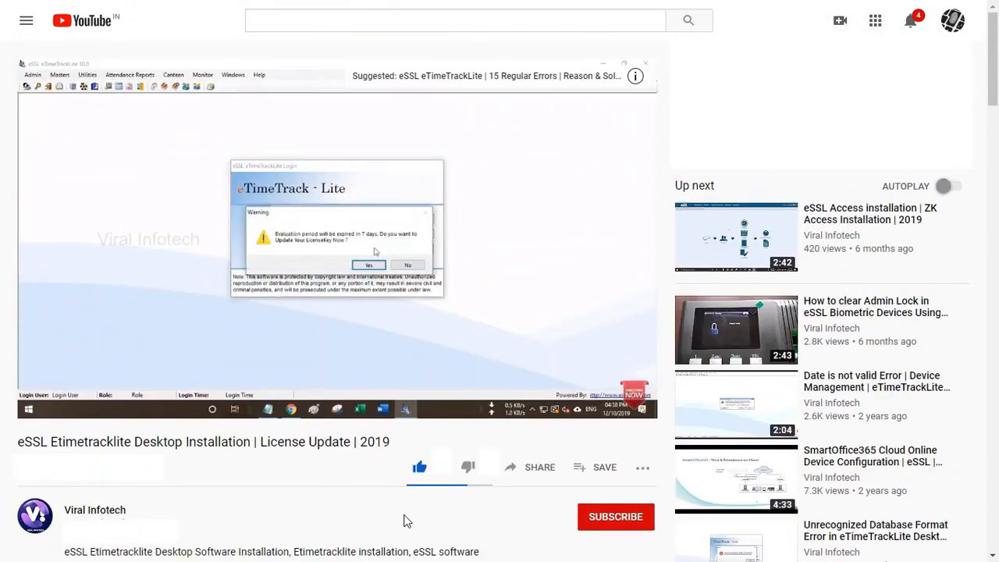
Subscribe to the channel and set its notification bell to All.
click(618, 524)
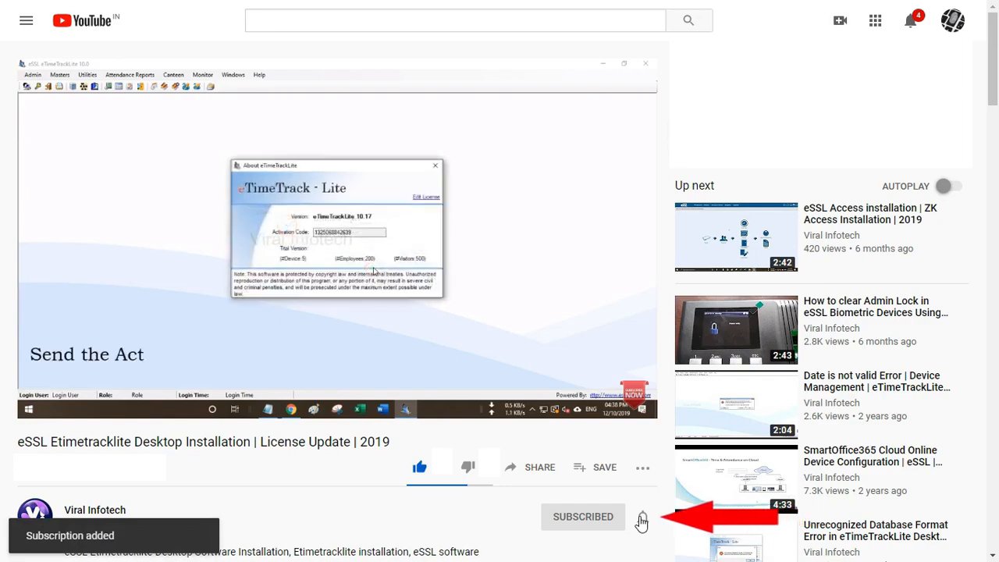
click(640, 519)
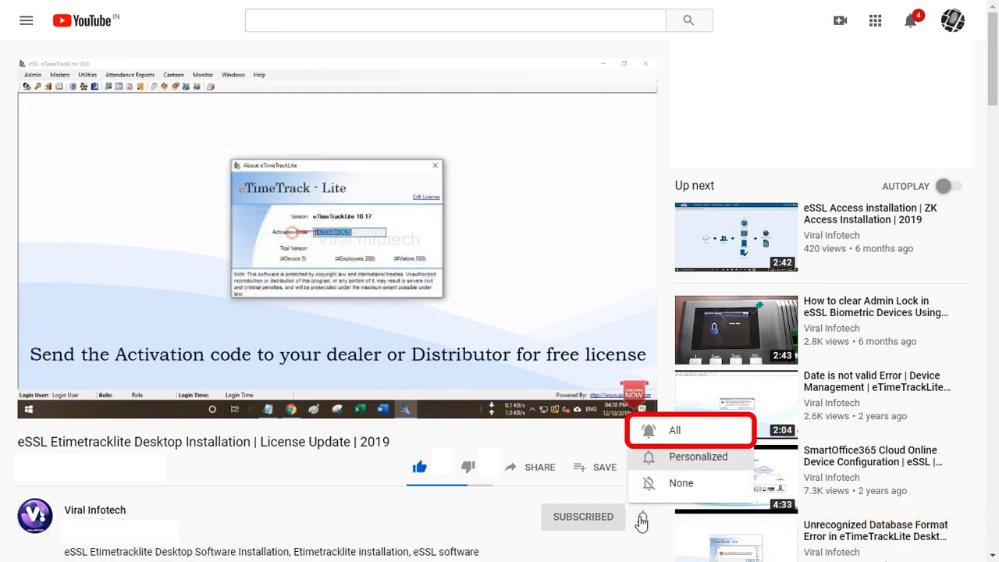
click(671, 433)
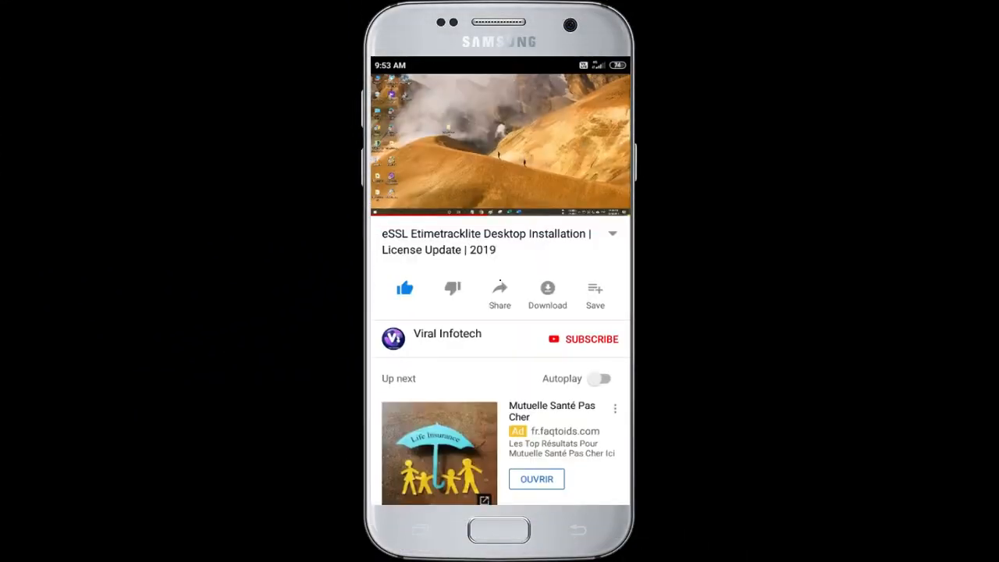
Expand the description, scroll through its download and related-video links, then collapse it.
click(613, 233)
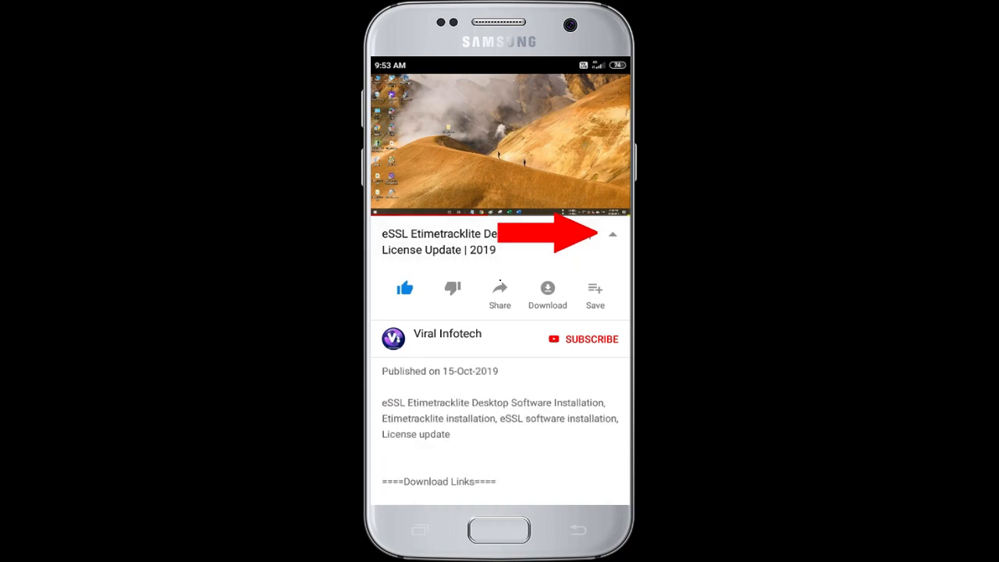
scroll(500, 359, down, 1)
scroll(501, 359, down, 3)
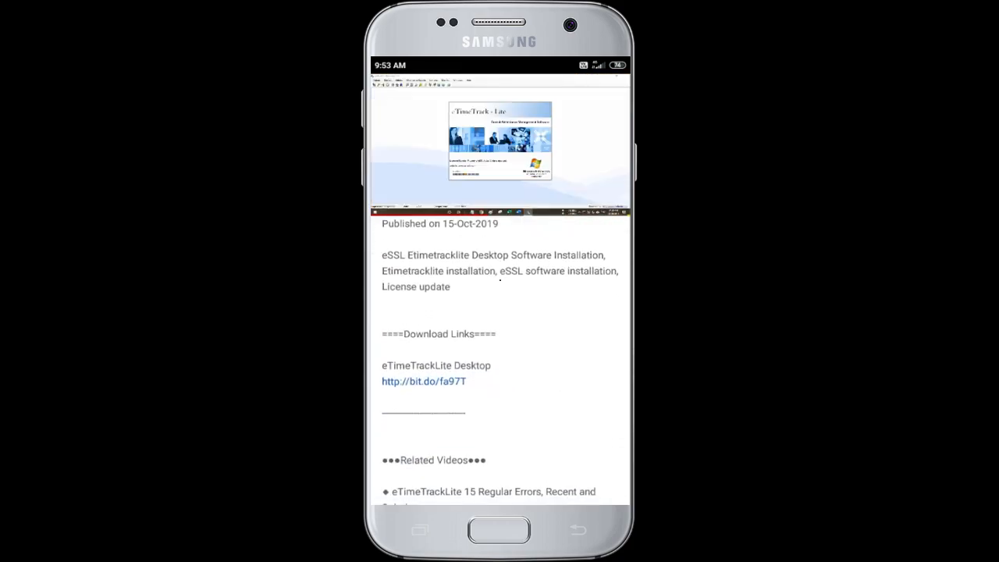
scroll(500, 359, down, 4)
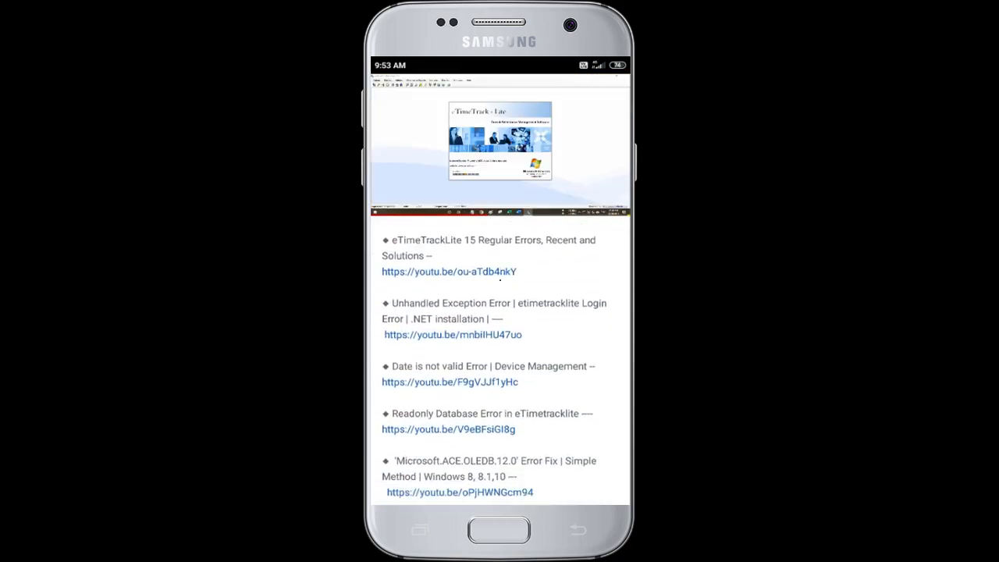
scroll(500, 279, down, 3)
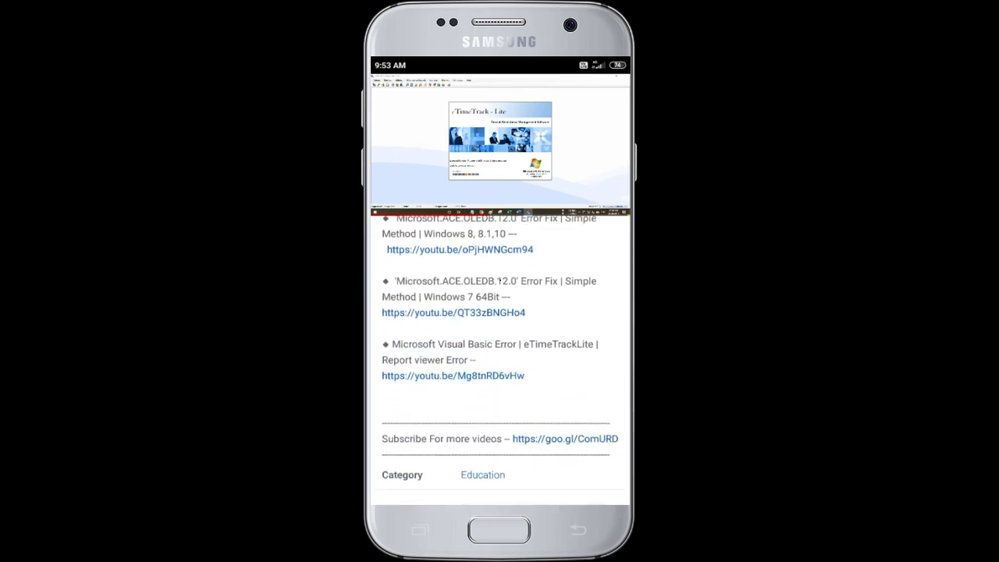
scroll(500, 280, up, 2)
scroll(500, 280, up, 6)
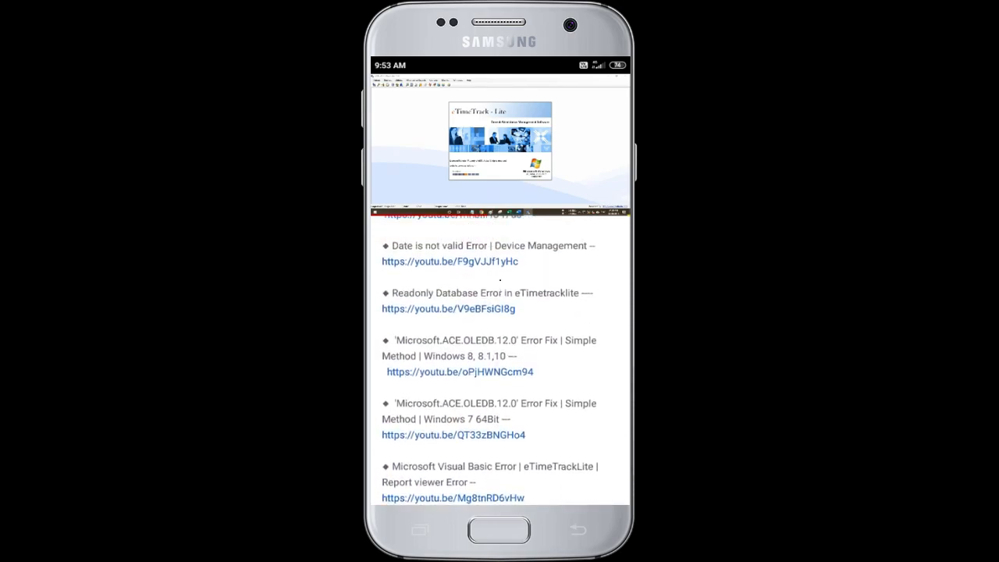
scroll(500, 280, up, 3)
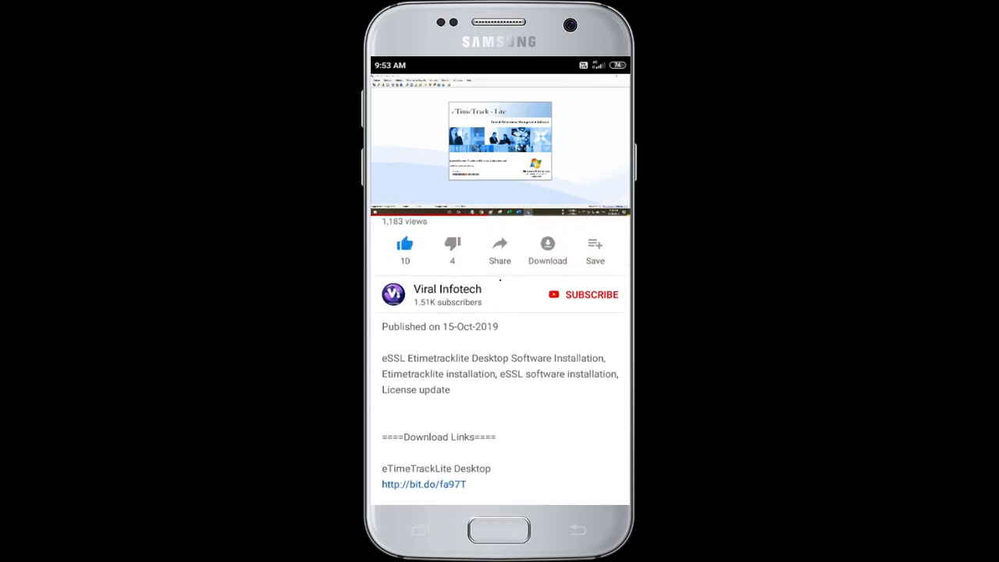
click(613, 234)
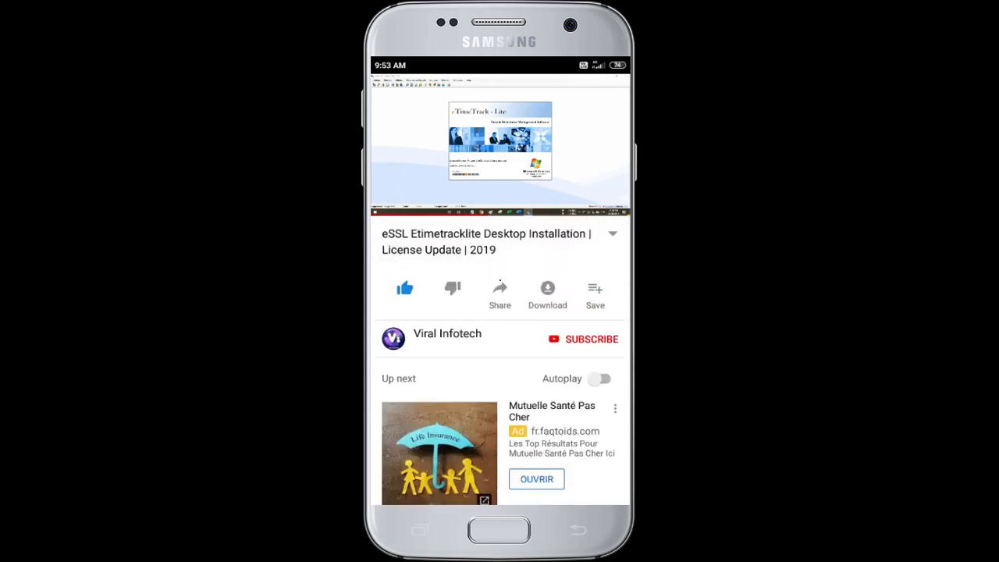